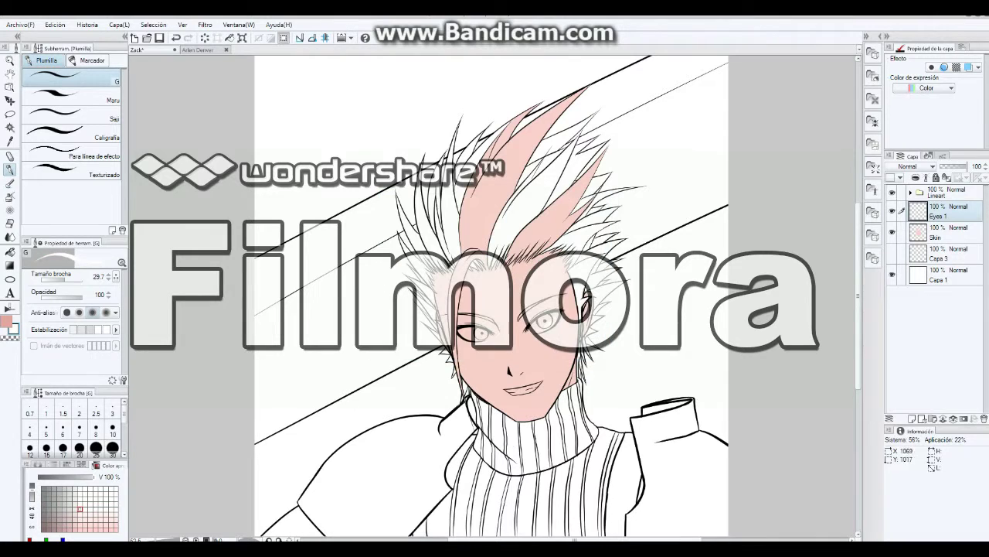
Create a layer named Eyes 2 above Eyes 1 and color both irises bright cyan
{"action": "scroll", "coordinate": [513, 360], "scroll_direction": "up", "scroll_amount": 3}
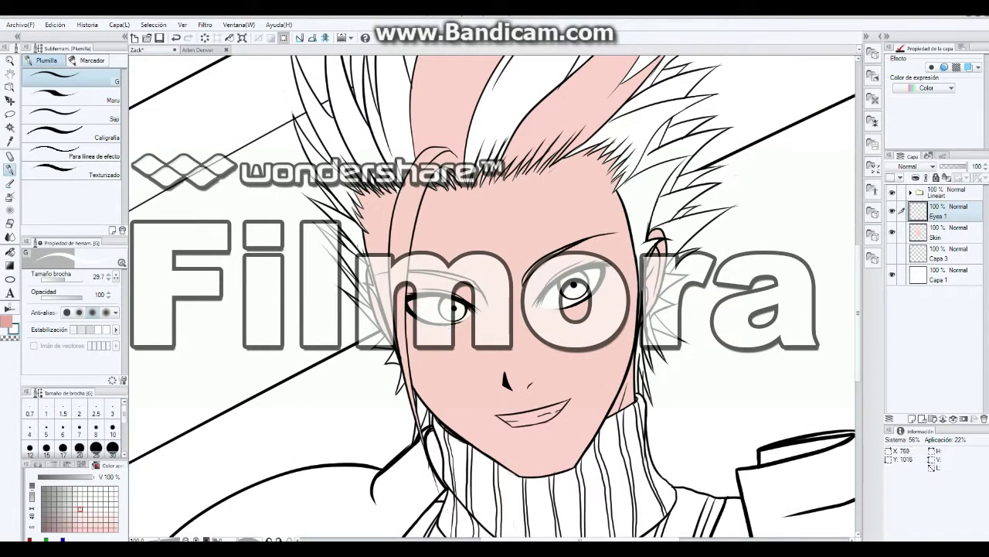
{"action": "left_click", "coordinate": [119, 24]}
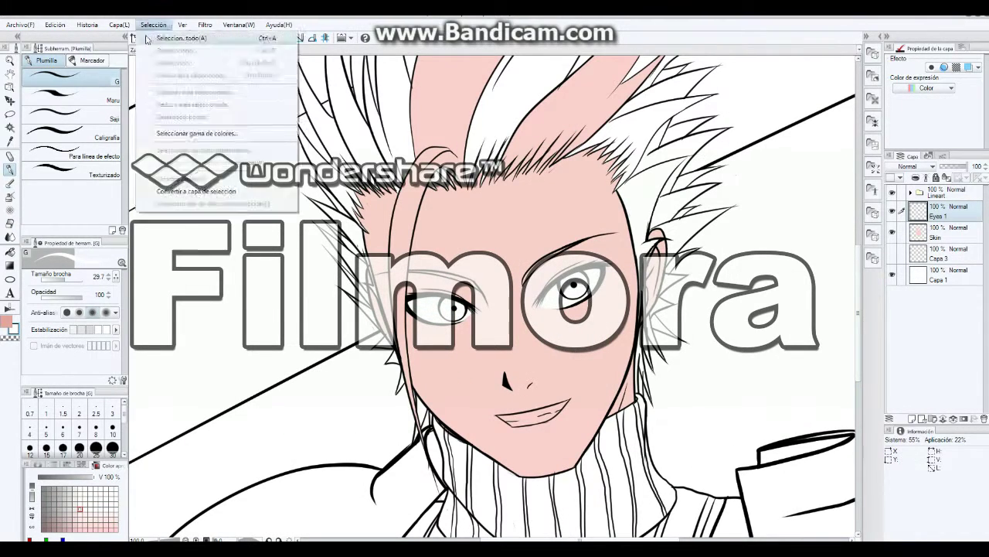
{"action": "left_click", "coordinate": [147, 35]}
{"action": "left_click", "coordinate": [8, 320]}
{"action": "left_click", "coordinate": [552, 214]}
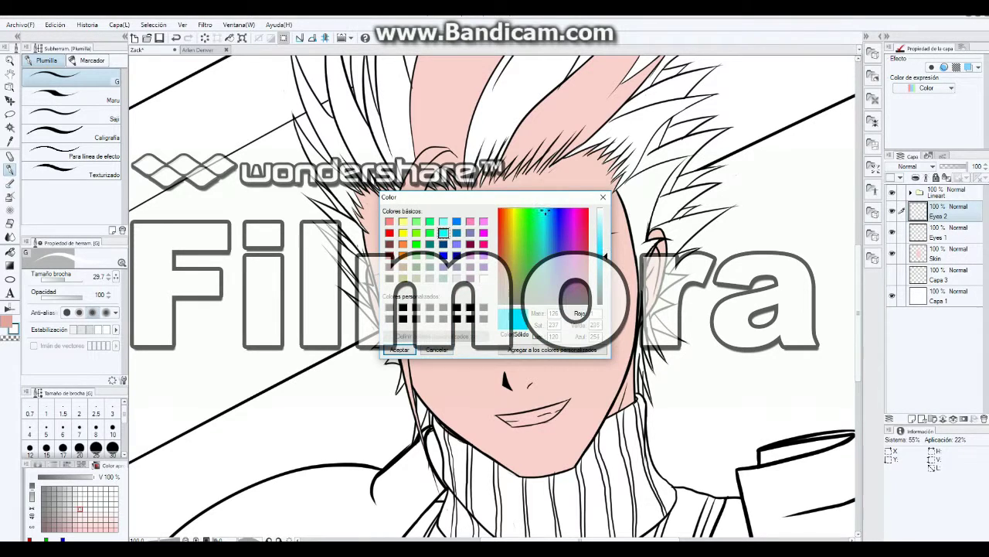
{"action": "left_click", "coordinate": [401, 350]}
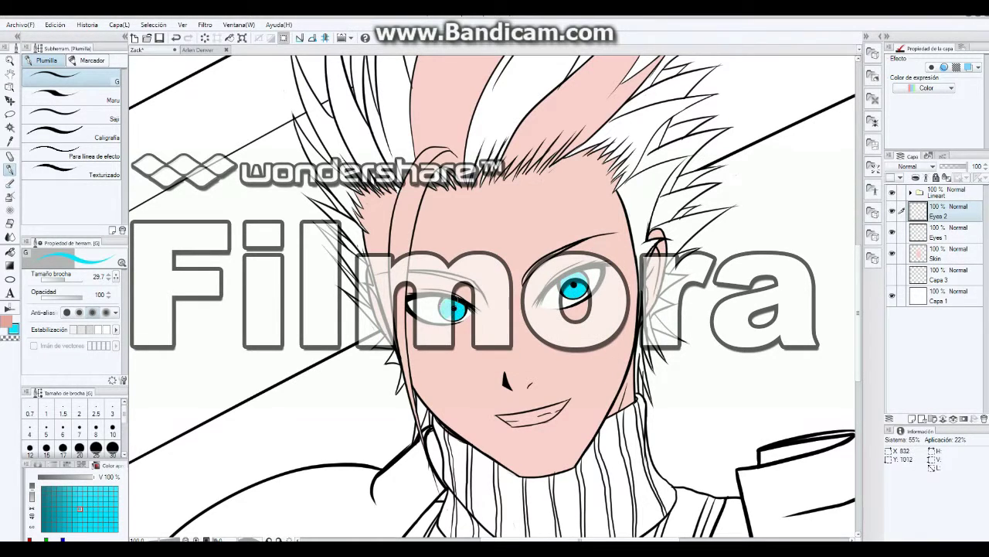
Create a layer named Hair and brows and paint the eyebrow near-black with the G pen at size 16
{"action": "key", "text": "ctrl+shift+n"}
{"action": "double_click", "coordinate": [950, 219]}
{"action": "left_click", "coordinate": [13, 329]}
{"action": "left_click", "coordinate": [386, 295]}
{"action": "left_click", "coordinate": [400, 350]}
{"action": "left_click_drag", "start_coordinate": [74, 278], "coordinate": [62, 279]}
{"action": "left_click_drag", "start_coordinate": [522, 272], "coordinate": [566, 246]}
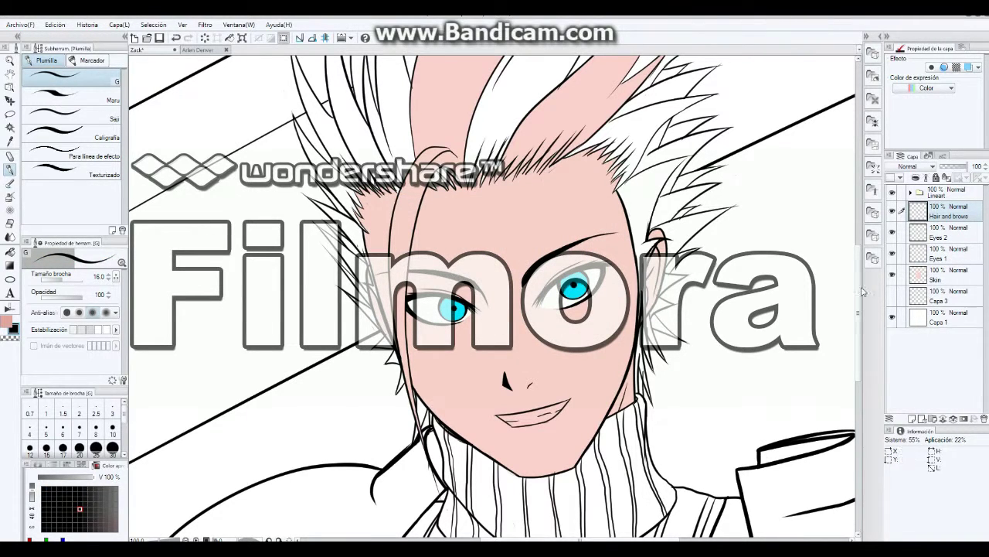
Paint the central hair locks and the long strand over the face dark gray with the G pen at size 38.1
{"action": "scroll", "coordinate": [433, 403], "scroll_direction": "up", "scroll_amount": 5}
{"action": "left_click_drag", "start_coordinate": [529, 170], "coordinate": [460, 386]}
{"action": "mouse_move", "coordinate": [495, 325]}
{"action": "left_mouse_down"}
{"action": "mouse_move", "coordinate": [582, 166]}
{"action": "mouse_move", "coordinate": [657, 104]}
{"action": "mouse_move", "coordinate": [588, 147]}
{"action": "left_mouse_up"}
{"action": "mouse_move", "coordinate": [464, 391]}
{"action": "left_mouse_down"}
{"action": "mouse_move", "coordinate": [510, 301]}
{"action": "mouse_move", "coordinate": [499, 376]}
{"action": "mouse_move", "coordinate": [510, 362]}
{"action": "mouse_move", "coordinate": [508, 390]}
{"action": "left_mouse_up"}
{"action": "mouse_move", "coordinate": [525, 353]}
{"action": "left_mouse_down"}
{"action": "mouse_move", "coordinate": [545, 351]}
{"action": "mouse_move", "coordinate": [622, 297]}
{"action": "left_mouse_up"}
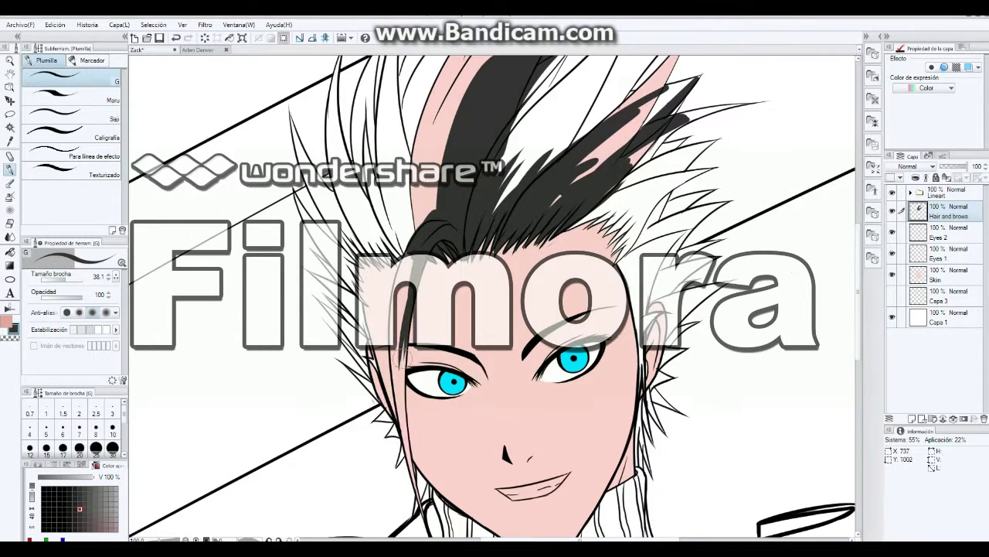
{"action": "left_click_drag", "start_coordinate": [402, 340], "coordinate": [412, 479]}
{"action": "mouse_move", "coordinate": [400, 263]}
{"action": "left_mouse_down"}
{"action": "mouse_move", "coordinate": [399, 444]}
{"action": "mouse_move", "coordinate": [400, 301]}
{"action": "left_mouse_up"}
Fill the remaining hair spikes on both sides and at the crown with the same dark gray
{"action": "key", "text": "g"}
{"action": "left_click", "coordinate": [675, 247]}
{"action": "mouse_move", "coordinate": [675, 249]}
{"action": "left_mouse_down"}
{"action": "mouse_move", "coordinate": [679, 116]}
{"action": "mouse_move", "coordinate": [672, 371]}
{"action": "mouse_move", "coordinate": [659, 478]}
{"action": "left_mouse_up"}
{"action": "mouse_move", "coordinate": [396, 456]}
{"action": "left_mouse_down"}
{"action": "mouse_move", "coordinate": [364, 305]}
{"action": "mouse_move", "coordinate": [386, 85]}
{"action": "left_mouse_up"}
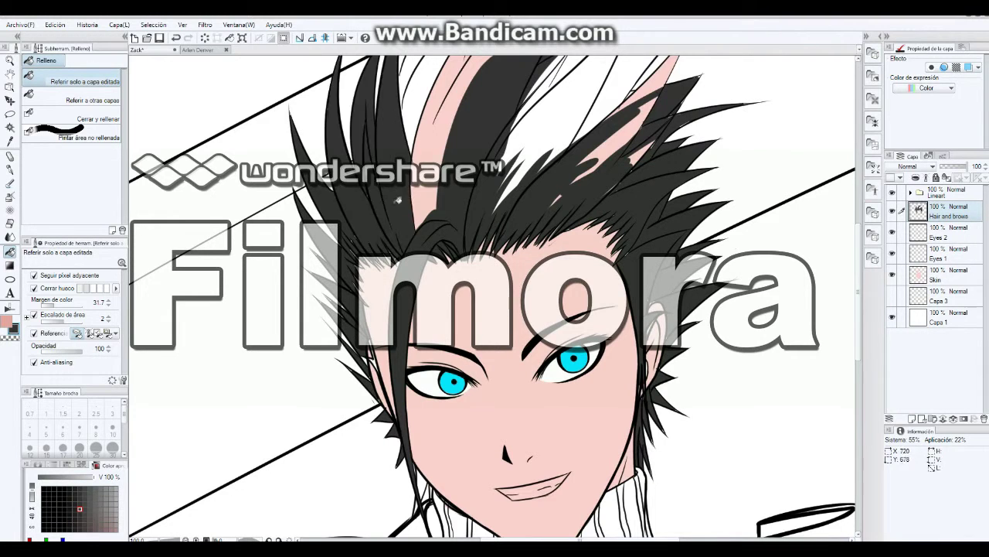
{"action": "scroll", "coordinate": [386, 85], "scroll_direction": "up", "scroll_amount": 3}
{"action": "mouse_move", "coordinate": [417, 255]}
{"action": "left_mouse_down"}
{"action": "mouse_move", "coordinate": [603, 154]}
{"action": "mouse_move", "coordinate": [653, 309]}
{"action": "left_mouse_up"}
Touch up the small unfilled gaps across the hair with the G pen in dark gray
{"action": "key", "text": "p"}
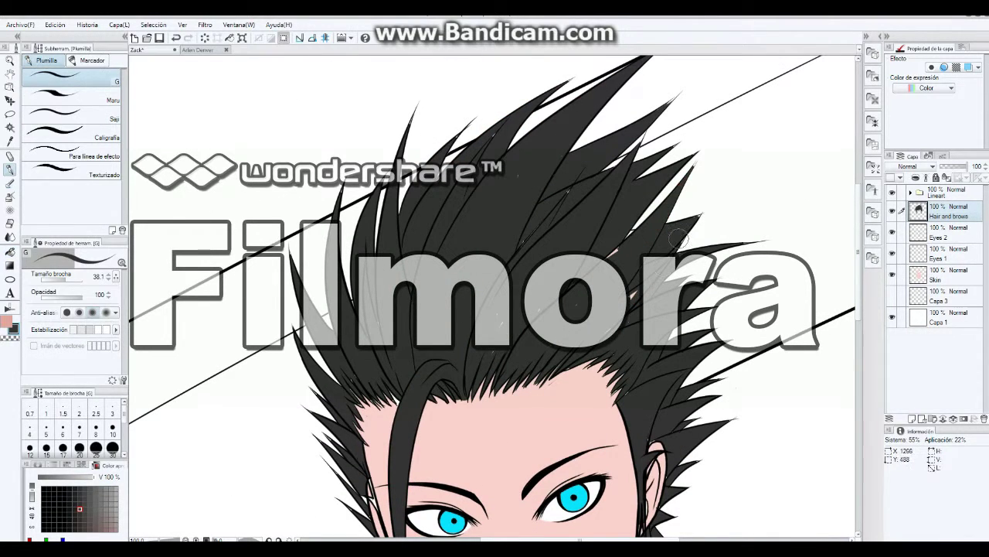
{"action": "scroll", "coordinate": [663, 507], "scroll_direction": "down", "scroll_amount": 3}
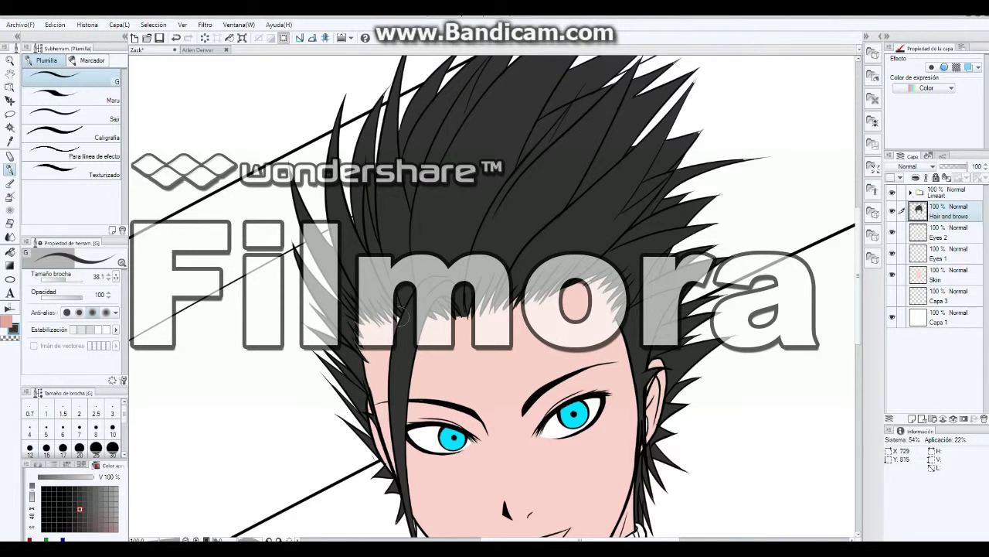
{"action": "scroll", "coordinate": [397, 386], "scroll_direction": "down", "scroll_amount": 3}
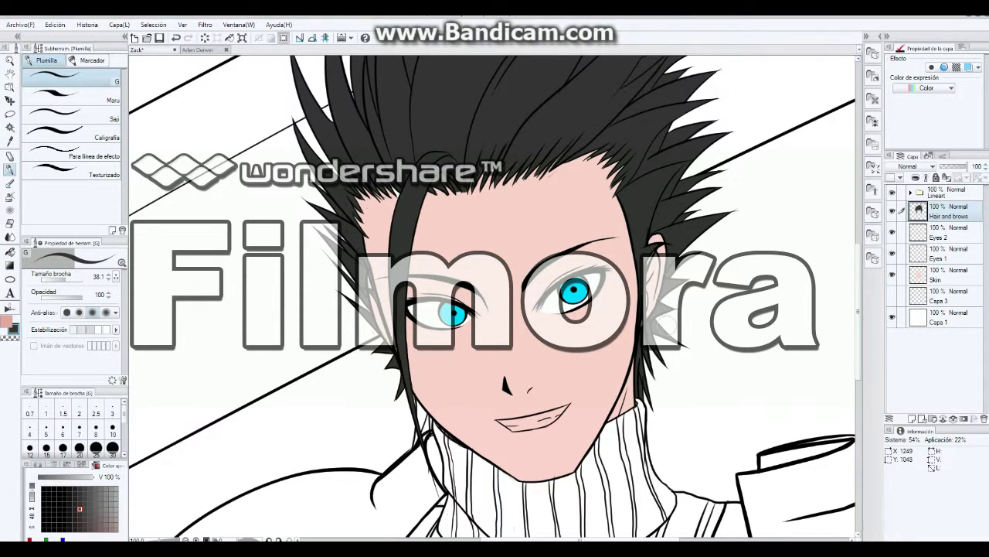
{"action": "scroll", "coordinate": [494, 298], "scroll_direction": "down", "scroll_amount": 2}
{"action": "scroll", "coordinate": [503, 106], "scroll_direction": "down", "scroll_amount": 1}
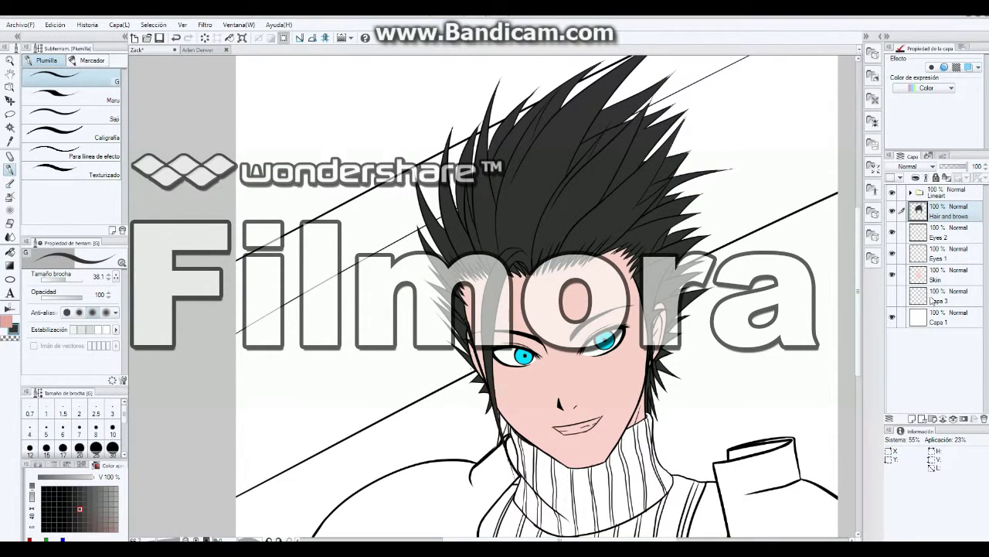
Create a layer named Teeth above the Skin layer and fill the teeth white
{"action": "left_click", "coordinate": [119, 24]}
{"action": "left_click", "coordinate": [147, 32]}
{"action": "type", "text": "Teeth"}
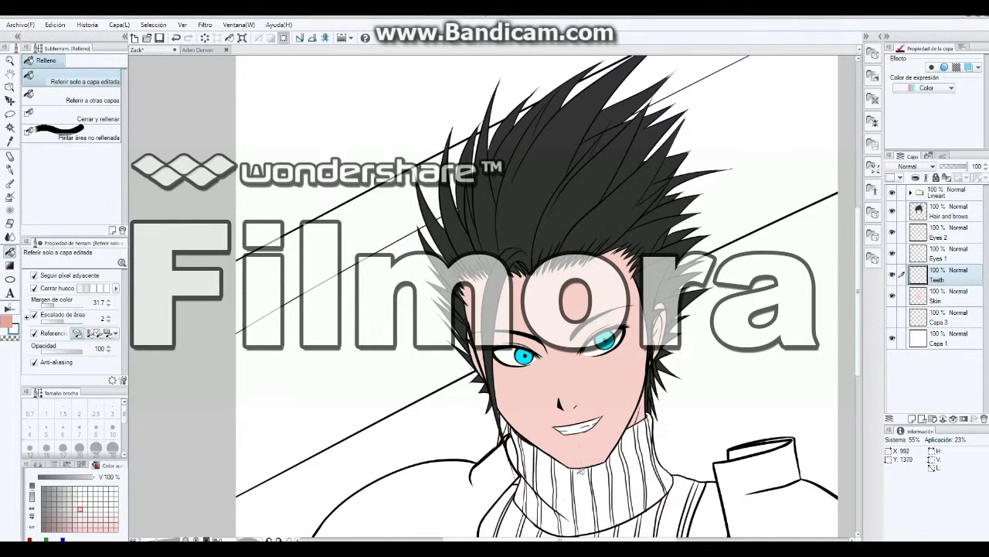
Hide the sweater's rib lines and fill the sweater dark blue on a new layer named Sweater
{"action": "left_click", "coordinate": [947, 296]}
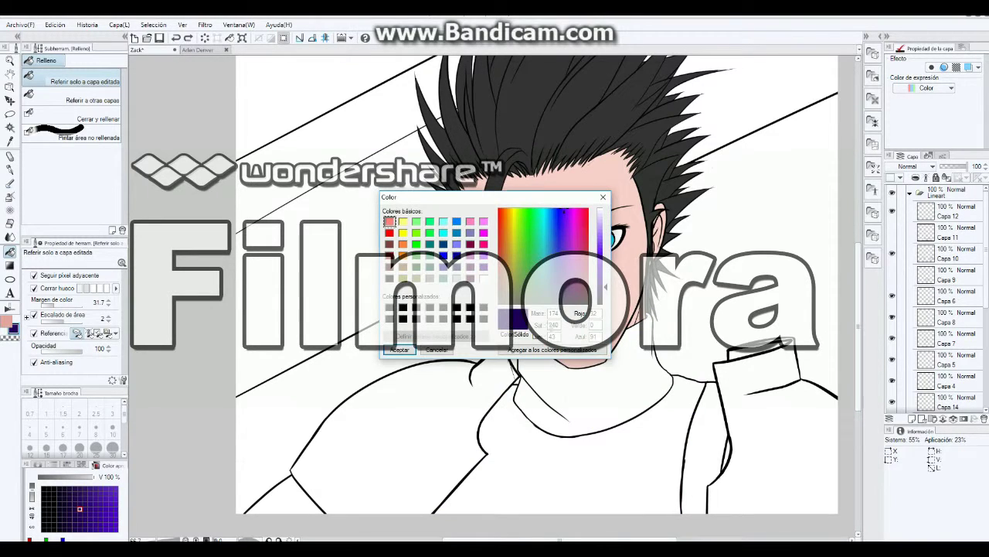
{"action": "left_click", "coordinate": [443, 244]}
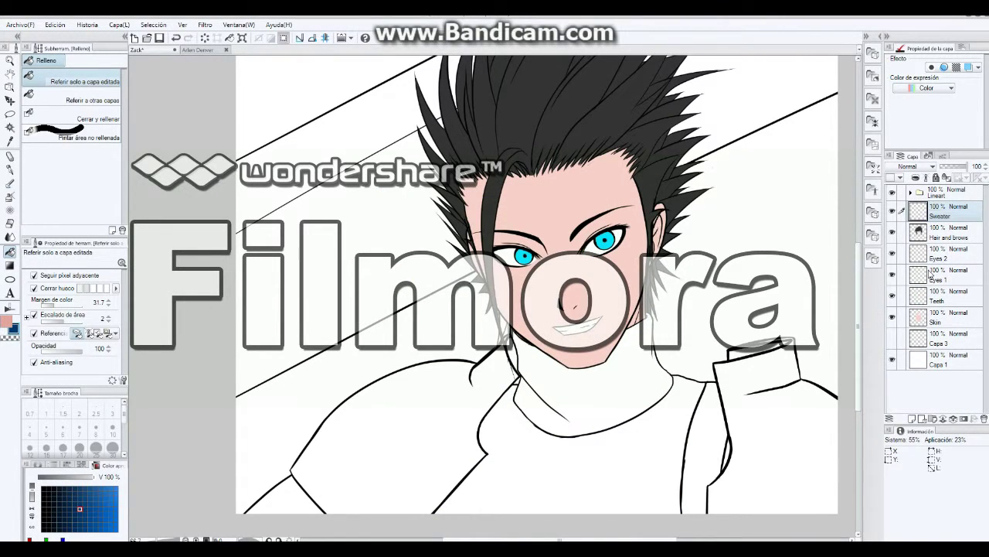
{"action": "left_click", "coordinate": [587, 464]}
Create a layer named Pauldrons and fill both shoulder guards medium gray
{"action": "key", "text": "ctrl+shift+n"}
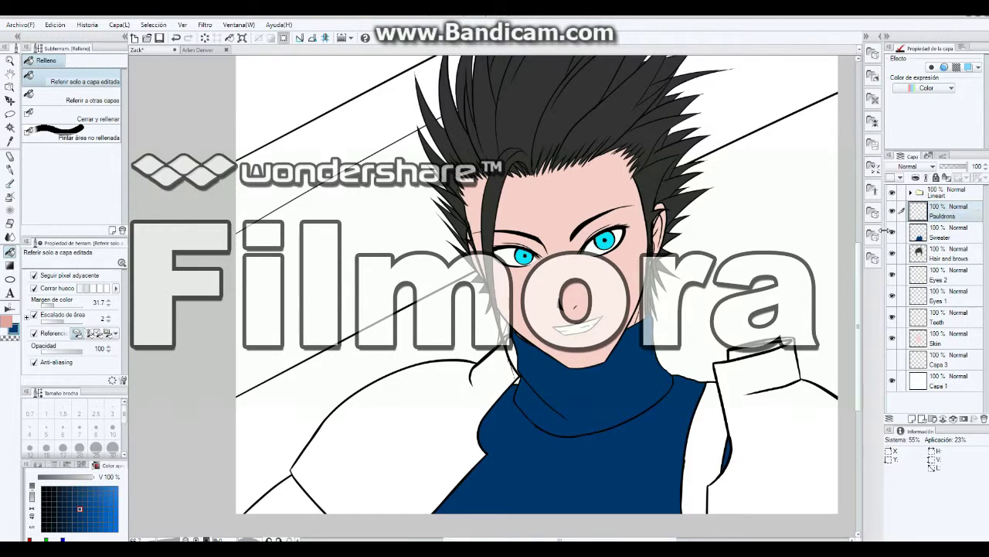
{"action": "key", "text": "p"}
{"action": "key", "text": "g"}
{"action": "left_click", "coordinate": [386, 433]}
{"action": "left_click", "coordinate": [773, 386]}
{"action": "key", "text": "p"}
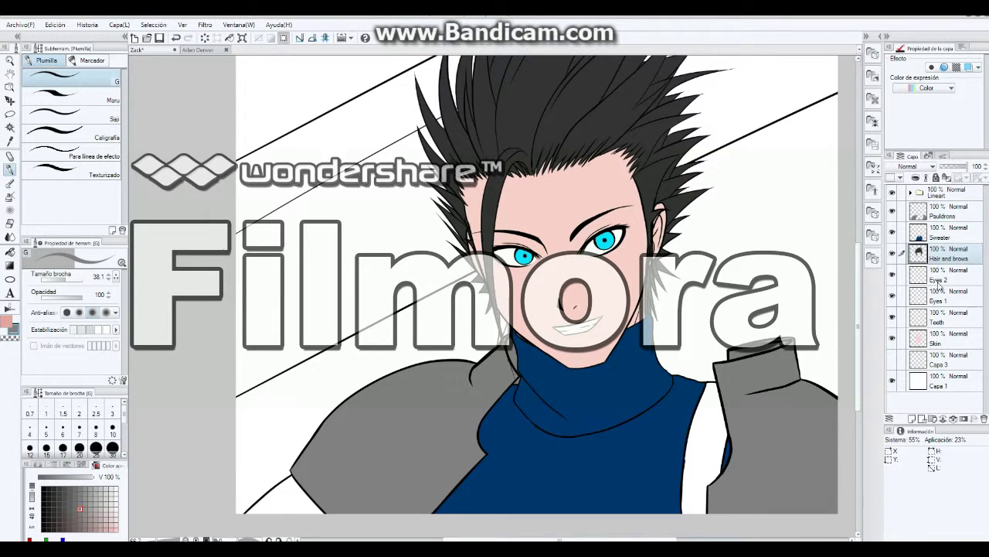
Show the sweater's rib lines in the Lineart folder and get the Capa 10 line layer ready for erasing
{"action": "left_click", "coordinate": [910, 191]}
{"action": "left_click", "coordinate": [893, 232]}
{"action": "left_click", "coordinate": [893, 259]}
{"action": "left_click", "coordinate": [892, 257]}
{"action": "key", "text": "e"}
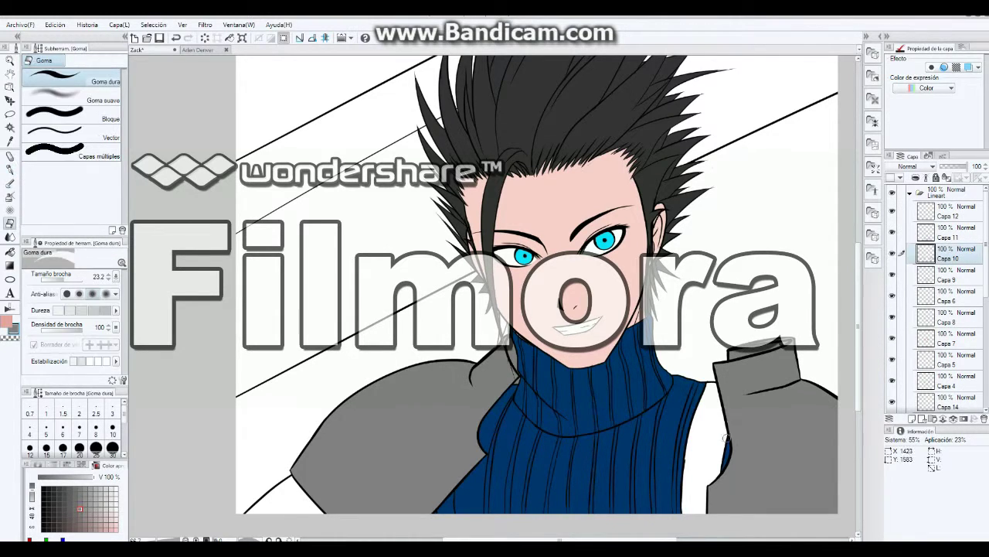
Outline the sleeve edges on a new lineart layer and fill the sleeves dark red on a layer named Leather
{"action": "key", "text": "p"}
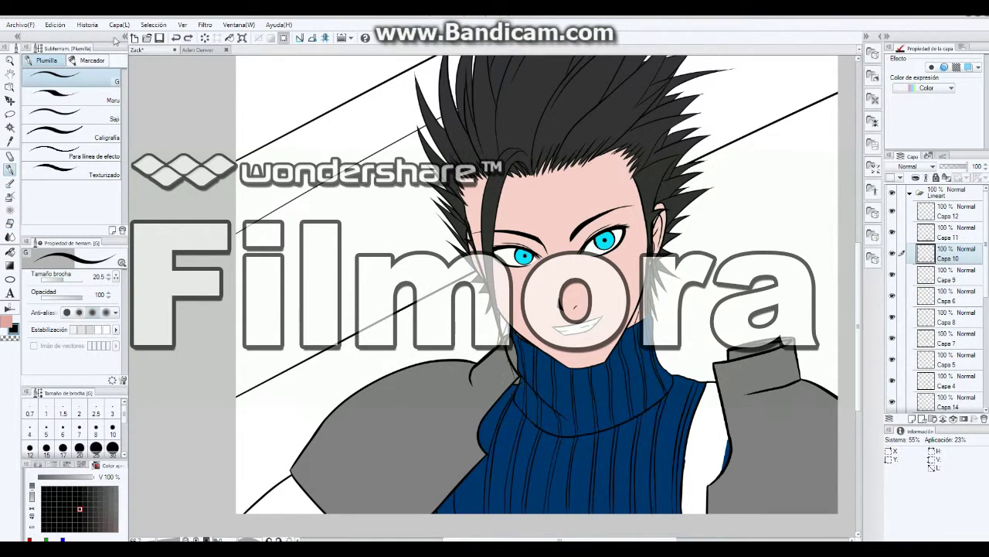
{"action": "key", "text": "e"}
{"action": "key", "text": "alt+bracketright"}
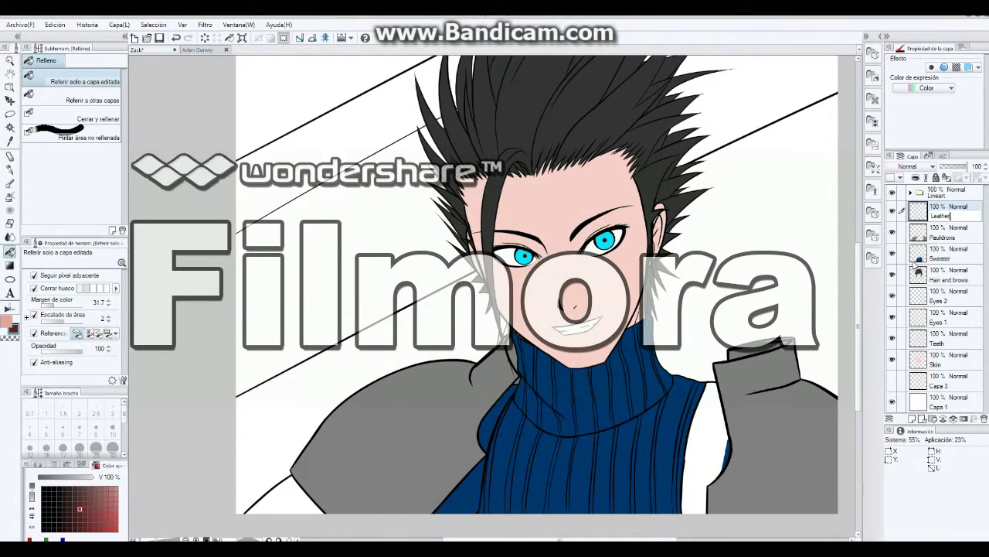
{"action": "left_click", "coordinate": [715, 447]}
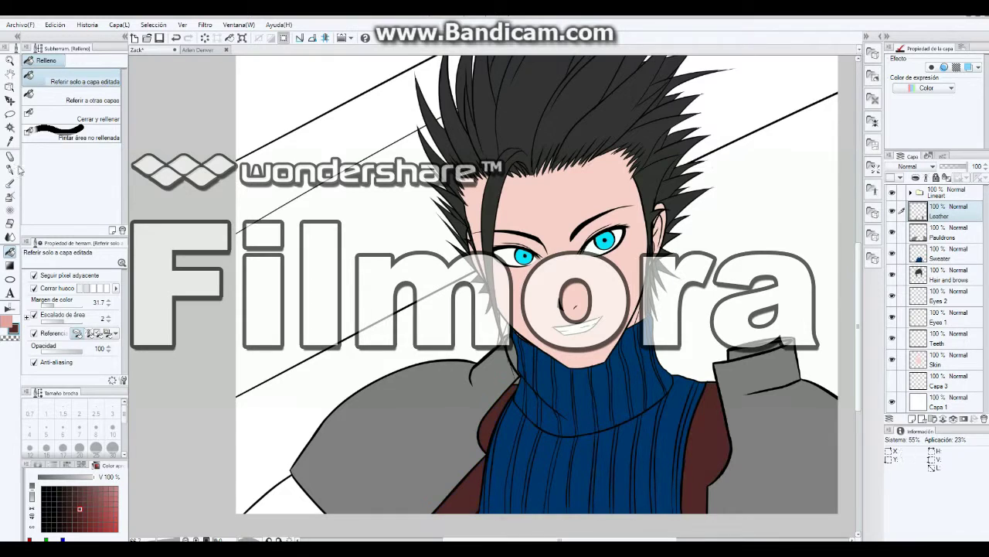
Touch up the Hair and brows layer and clean up the Capa 9 lineart with the eraser
{"action": "key", "text": "p"}
{"action": "left_click", "coordinate": [949, 274]}
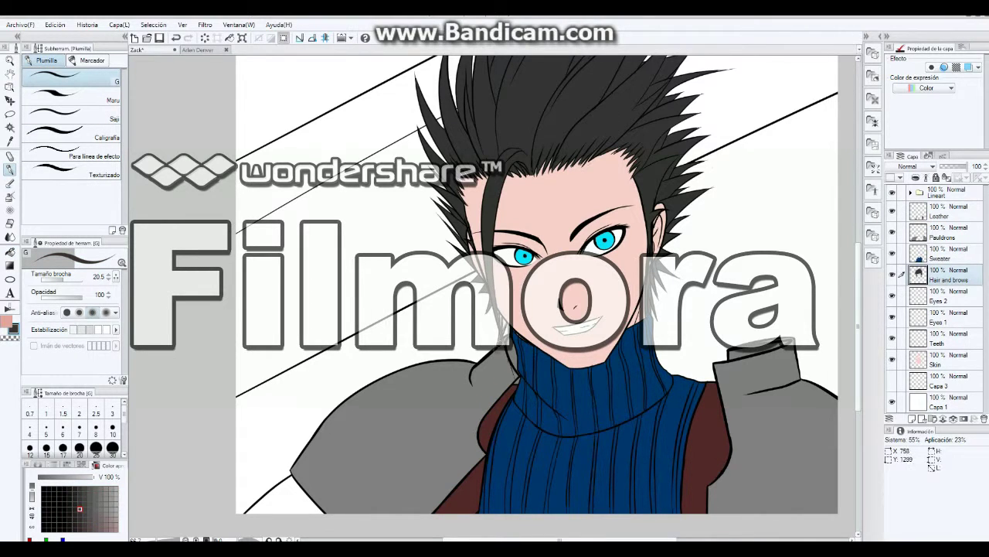
{"action": "key", "text": "e"}
{"action": "left_click", "coordinate": [911, 191]}
{"action": "left_click", "coordinate": [947, 295]}
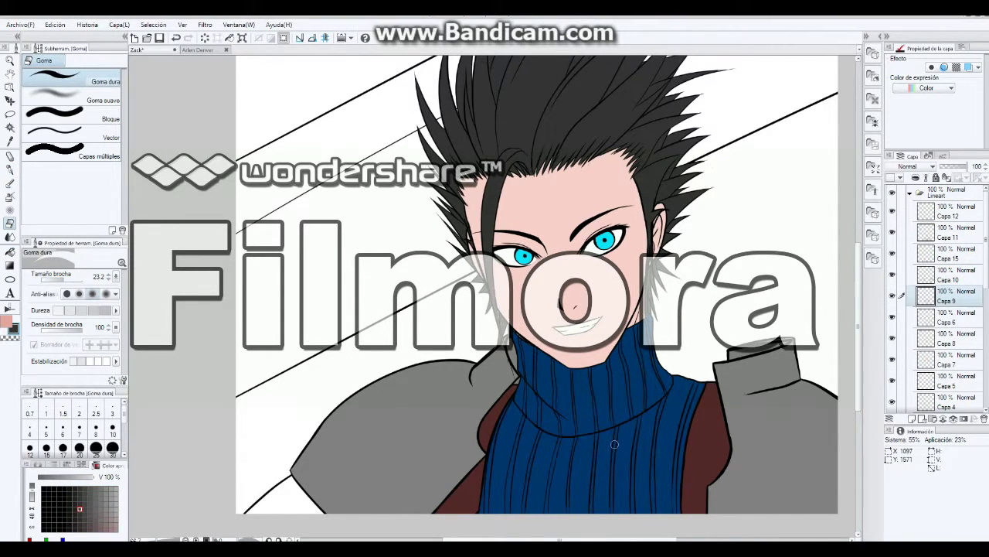
Fill the bare arm below the pauldron with the skin tone on the Skin layer
{"action": "left_click", "coordinate": [911, 192]}
{"action": "left_click", "coordinate": [949, 359]}
{"action": "key", "text": "g"}
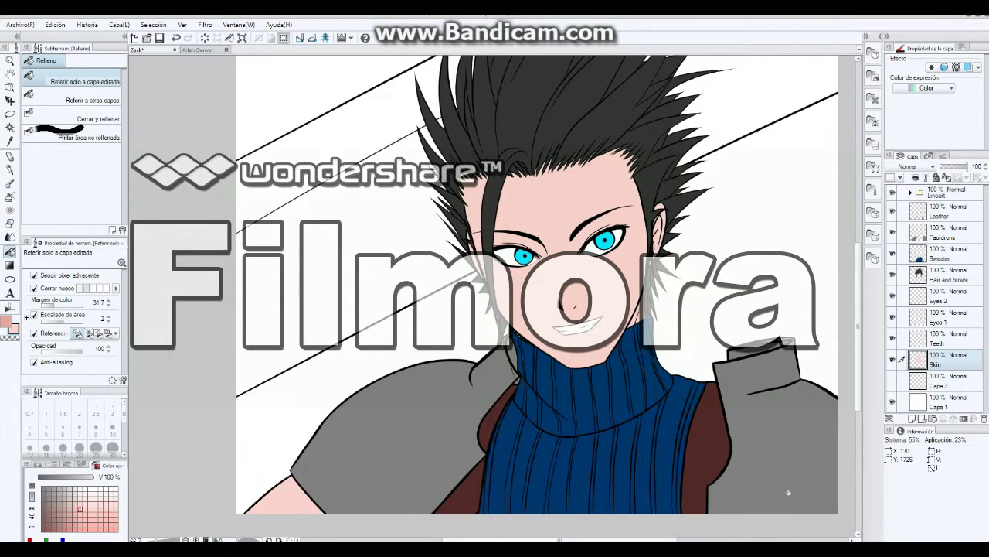
Create a layer named Buster sword 1, fill the sword's wide band dark gray, and place the layer below Skin
{"action": "left_click", "coordinate": [949, 210]}
{"action": "left_click_drag", "start_coordinate": [858, 309], "coordinate": [857, 239]}
{"action": "key", "text": "ctrl+shift+n"}
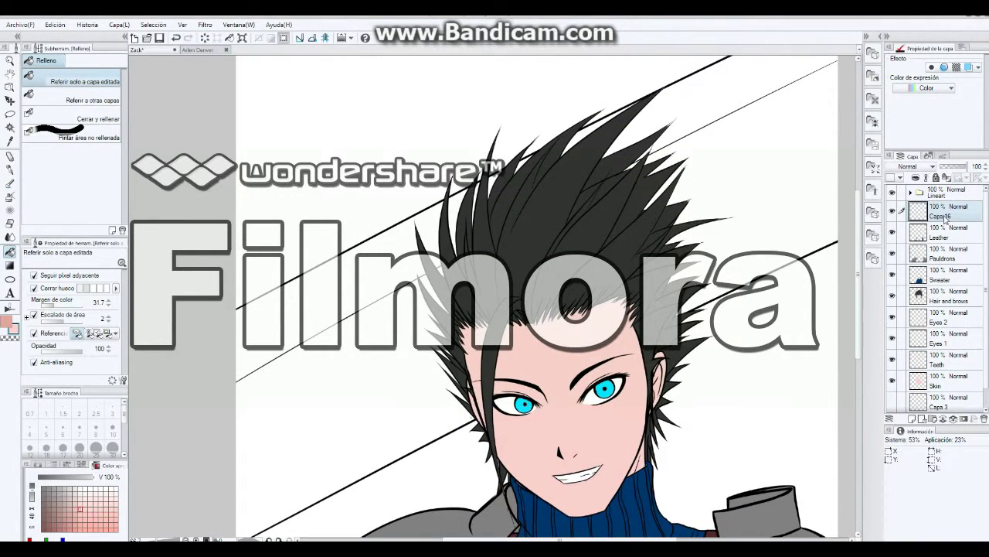
{"action": "key", "text": "Return"}
{"action": "left_click", "coordinate": [699, 247]}
{"action": "left_click_drag", "start_coordinate": [950, 210], "coordinate": [949, 369]}
{"action": "key", "text": "p"}
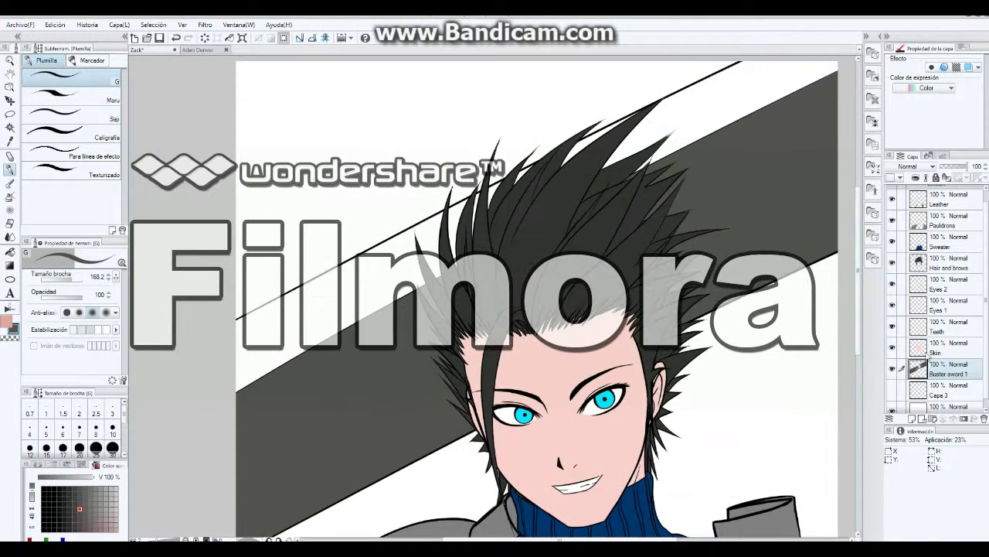
Create a layer named Buster sword 2 and fill the sword's narrow edge band light gray
{"action": "left_click", "coordinate": [913, 418]}
{"action": "left_click", "coordinate": [17, 334]}
{"action": "left_click", "coordinate": [563, 343]}
{"action": "key", "text": "g"}
{"action": "left_click", "coordinate": [649, 123]}
{"action": "key", "text": "p"}
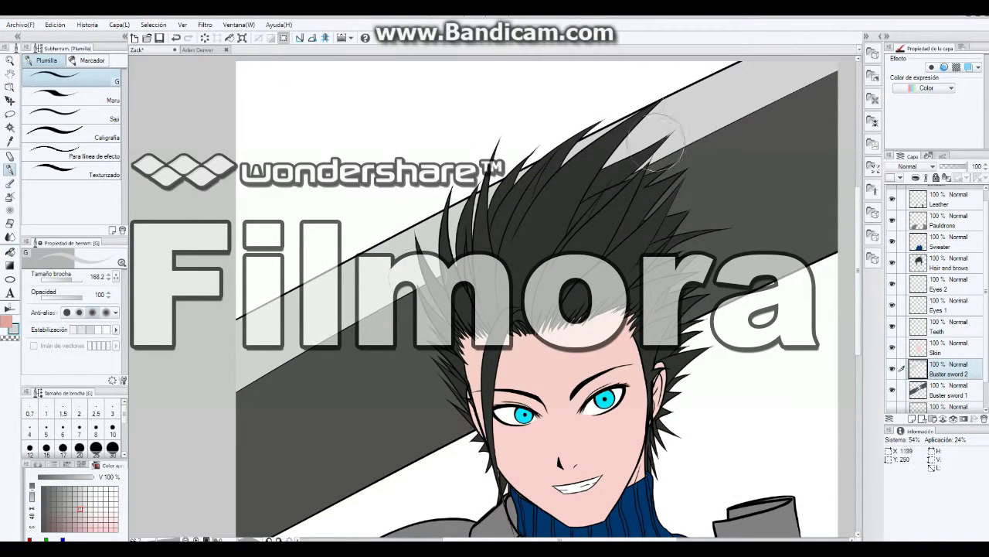
Set up the Gradient tool to blend from black to green for the background
{"action": "left_click", "coordinate": [961, 391]}
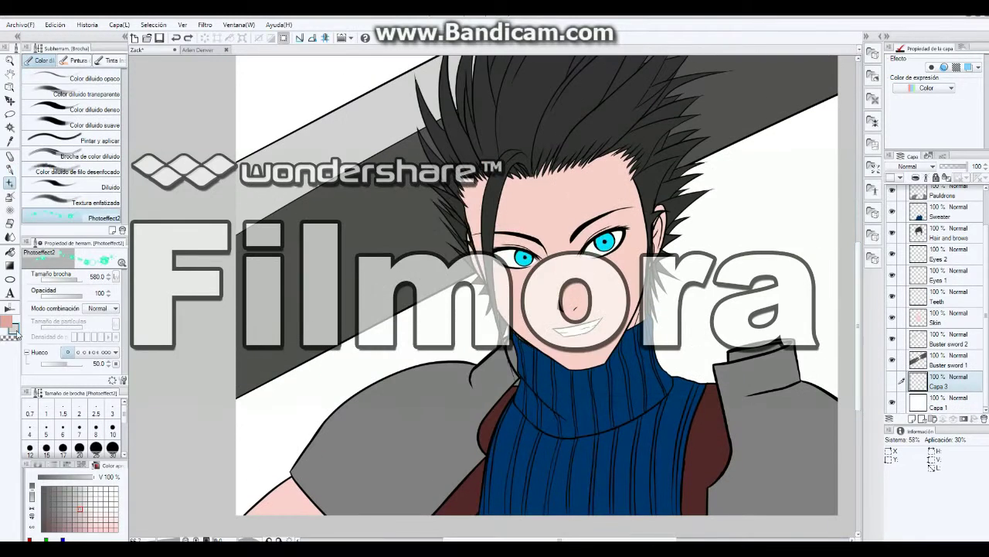
{"action": "left_click", "coordinate": [17, 334]}
{"action": "left_click", "coordinate": [543, 211]}
{"action": "left_click", "coordinate": [399, 349]}
{"action": "key", "text": "g"}
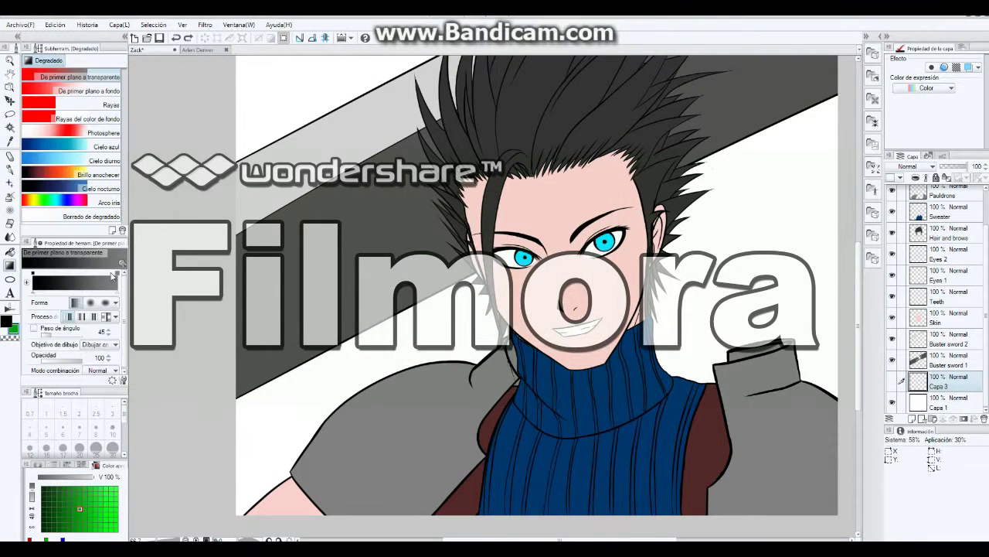
{"action": "left_click", "coordinate": [91, 302]}
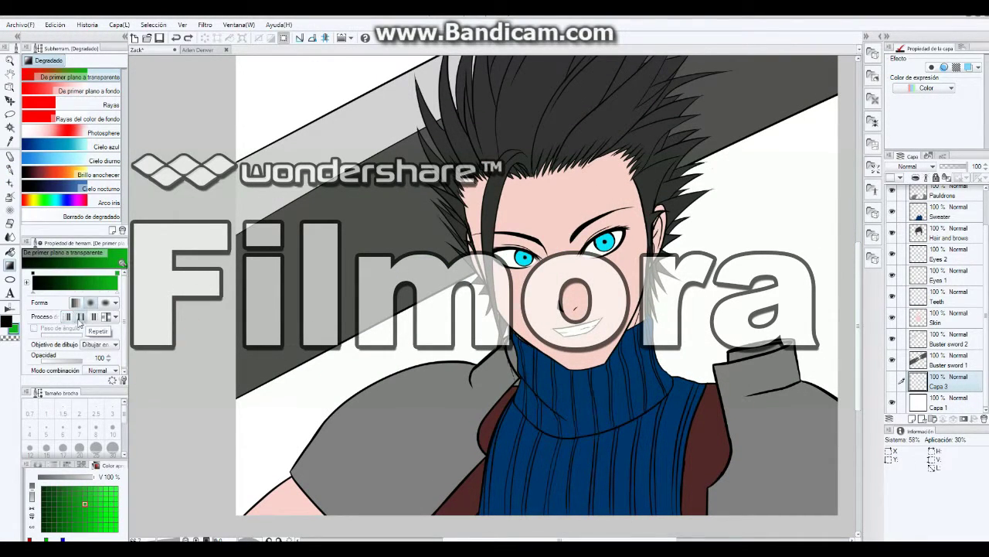
Change the green to a teal green and apply a diagonal gradient with black across the background on a new layer
{"action": "key", "text": "ctrl+shift+n"}
{"action": "scroll", "coordinate": [722, 377], "scroll_direction": "up", "scroll_amount": 3}
{"action": "left_click_drag", "start_coordinate": [722, 377], "coordinate": [629, 481]}
{"action": "key", "text": "ctrl+z"}
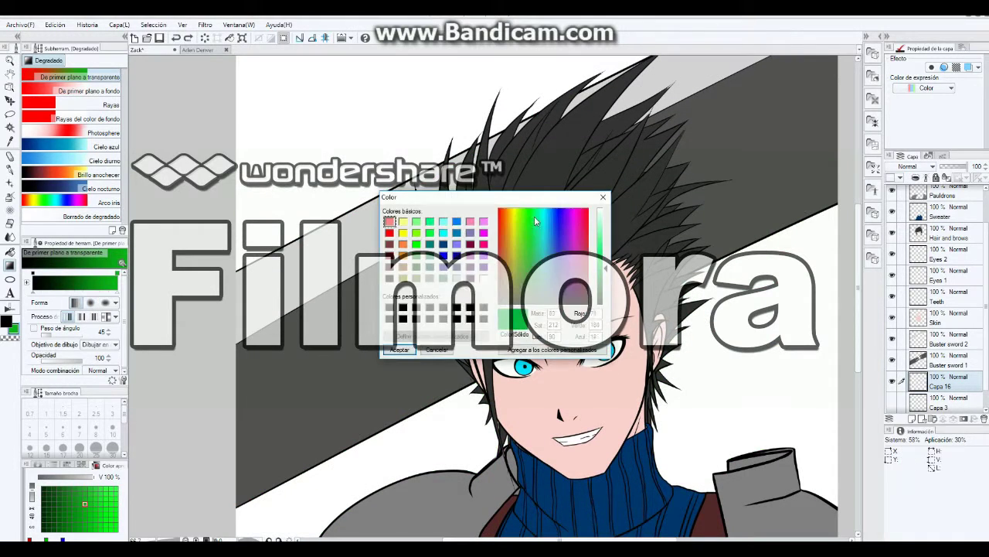
{"action": "left_click_drag", "start_coordinate": [325, 93], "coordinate": [747, 378]}
{"action": "key", "text": "ctrl+z"}
{"action": "left_click_drag", "start_coordinate": [324, 93], "coordinate": [773, 479]}
On a new layer above the gradient, paint glowing particle effects around the background with the Photoeffect2 brush at size 580
{"action": "key", "text": "ctrl+shift+n"}
{"action": "left_click", "coordinate": [10, 183]}
{"action": "left_click", "coordinate": [69, 218]}
{"action": "left_click_drag", "start_coordinate": [812, 248], "coordinate": [680, 480]}
{"action": "left_click_drag", "start_coordinate": [255, 77], "coordinate": [340, 217]}
{"action": "left_click_drag", "start_coordinate": [348, 70], "coordinate": [502, 178]}
{"action": "left_click_drag", "start_coordinate": [355, 494], "coordinate": [448, 402]}
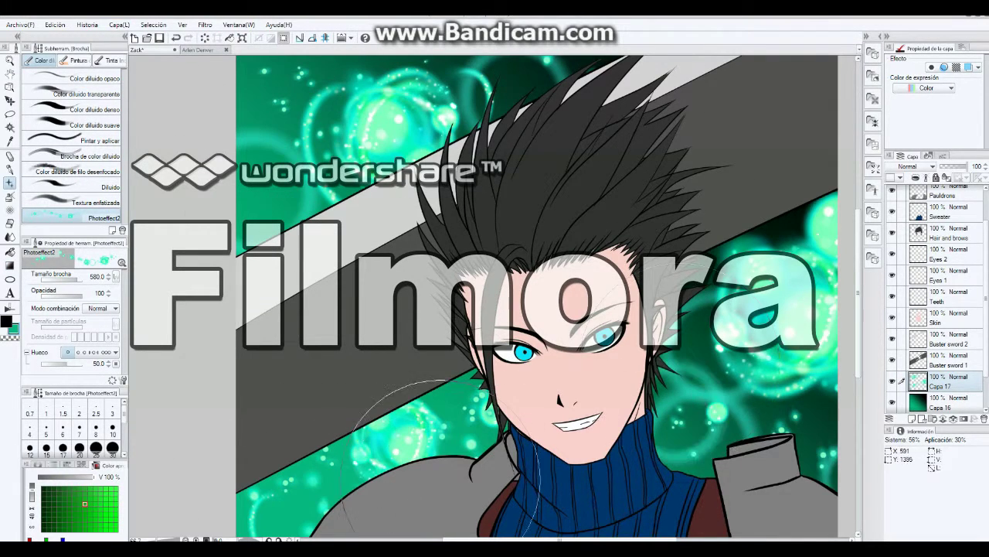
Undo the last particle stroke and paint more glowing rings and sparkles in the background above the sword
{"action": "scroll", "coordinate": [195, 129], "scroll_direction": "up", "scroll_amount": 3}
{"action": "key", "text": "ctrl+z"}
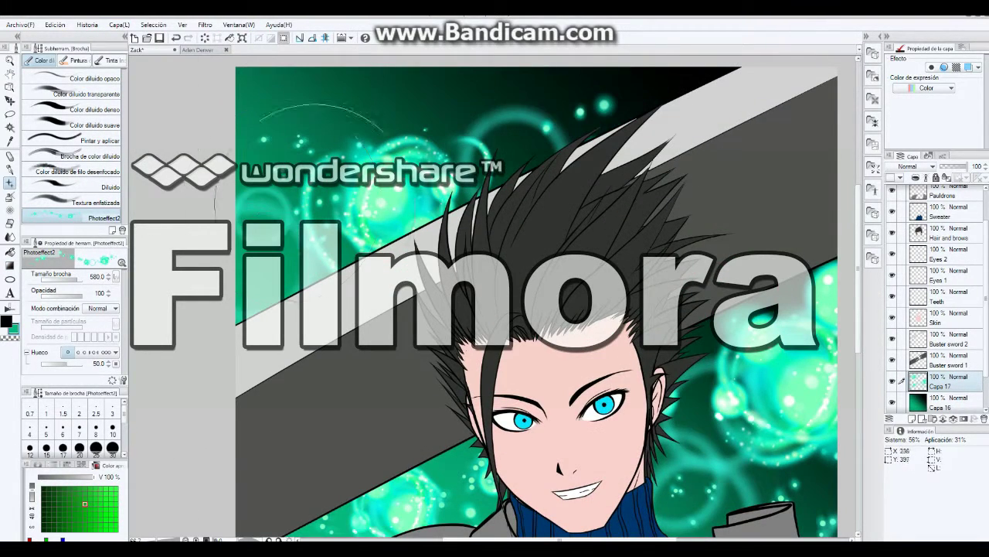
{"action": "left_click_drag", "start_coordinate": [247, 85], "coordinate": [541, 116]}
{"action": "left_click_drag", "start_coordinate": [263, 131], "coordinate": [433, 124]}
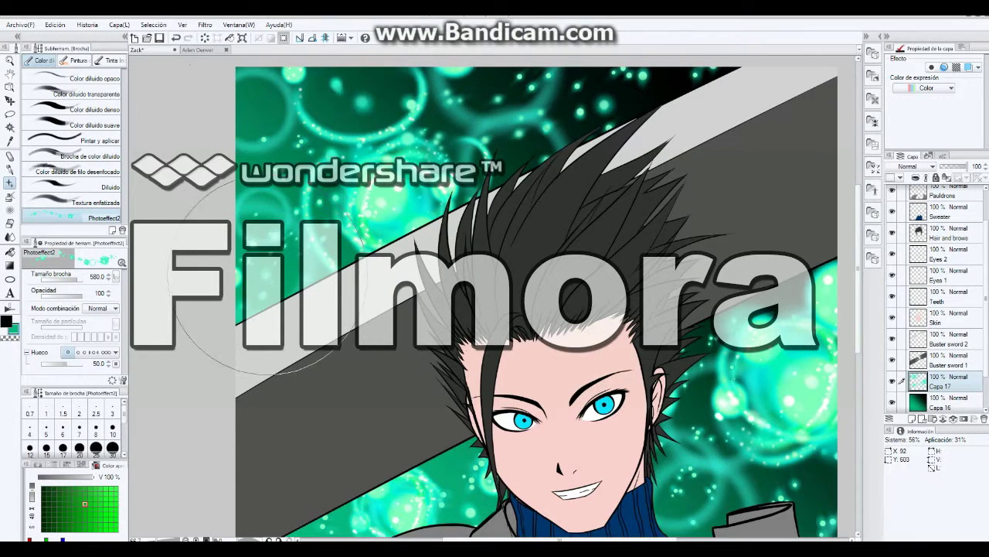
On a new clipped layer above Hair and brows, airbrush teal-green light onto the spikes along the hair's right side with the Suave airbrush
{"action": "scroll", "coordinate": [334, 311], "scroll_direction": "down", "scroll_amount": 5}
{"action": "scroll", "coordinate": [949, 388], "scroll_direction": "down", "scroll_amount": 1}
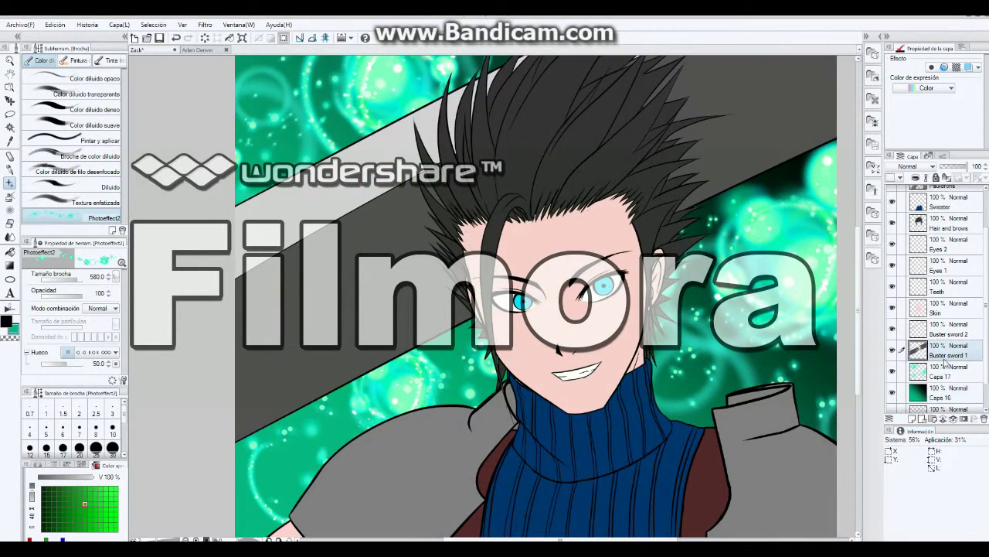
{"action": "key", "text": "p"}
{"action": "scroll", "coordinate": [939, 309], "scroll_direction": "up", "scroll_amount": 2}
{"action": "left_click", "coordinate": [939, 210]}
{"action": "left_click", "coordinate": [14, 331]}
{"action": "left_click", "coordinate": [607, 267]}
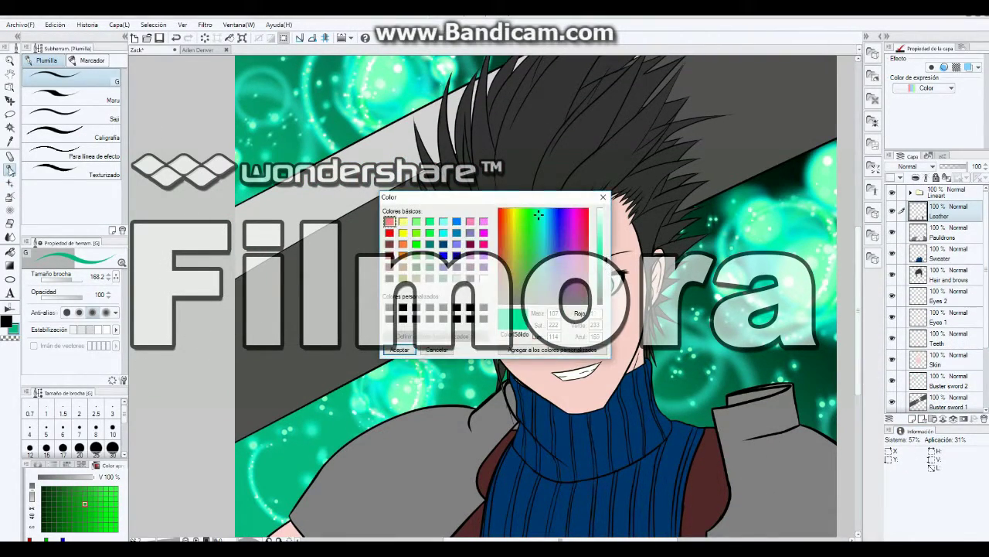
{"action": "left_click", "coordinate": [568, 346]}
{"action": "key", "text": "b"}
{"action": "key", "text": "ctrl+shift+n"}
{"action": "left_click_drag", "start_coordinate": [641, 77], "coordinate": [696, 324]}
{"action": "left_click_drag", "start_coordinate": [619, 386], "coordinate": [811, 402]}
Set the green hair-light layer to Añadir (brillo) and airbrush dark shading over the front and left hair on a new Multiplicar layer
{"action": "left_click", "coordinate": [118, 25]}
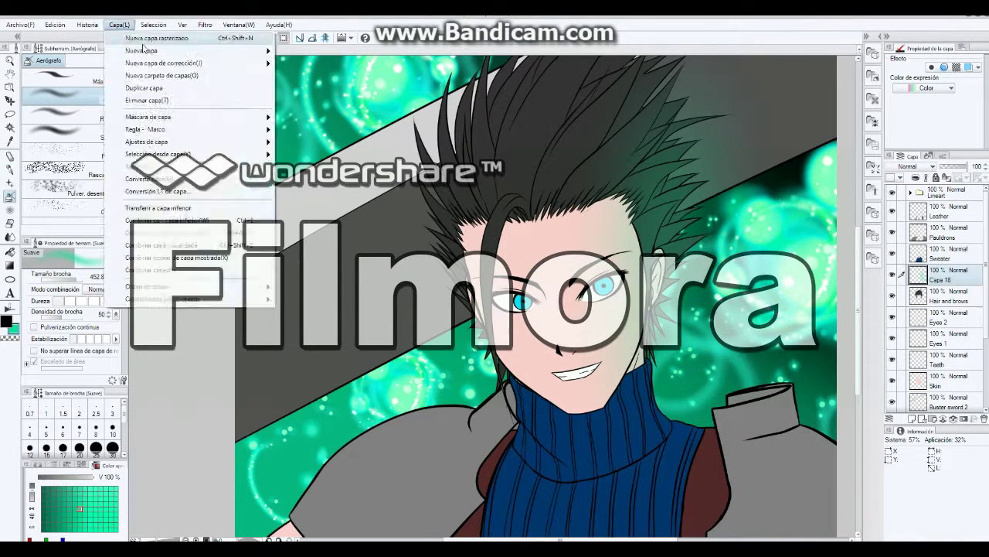
{"action": "left_click", "coordinate": [147, 46]}
{"action": "left_click_drag", "start_coordinate": [939, 210], "coordinate": [939, 294]}
{"action": "left_click", "coordinate": [912, 166]}
{"action": "mouse_move", "coordinate": [464, 93]}
{"action": "left_mouse_down"}
{"action": "mouse_move", "coordinate": [696, 232]}
{"action": "mouse_move", "coordinate": [502, 248]}
{"action": "left_mouse_up"}
{"action": "scroll", "coordinate": [867, 330], "scroll_direction": "down", "scroll_amount": 2}
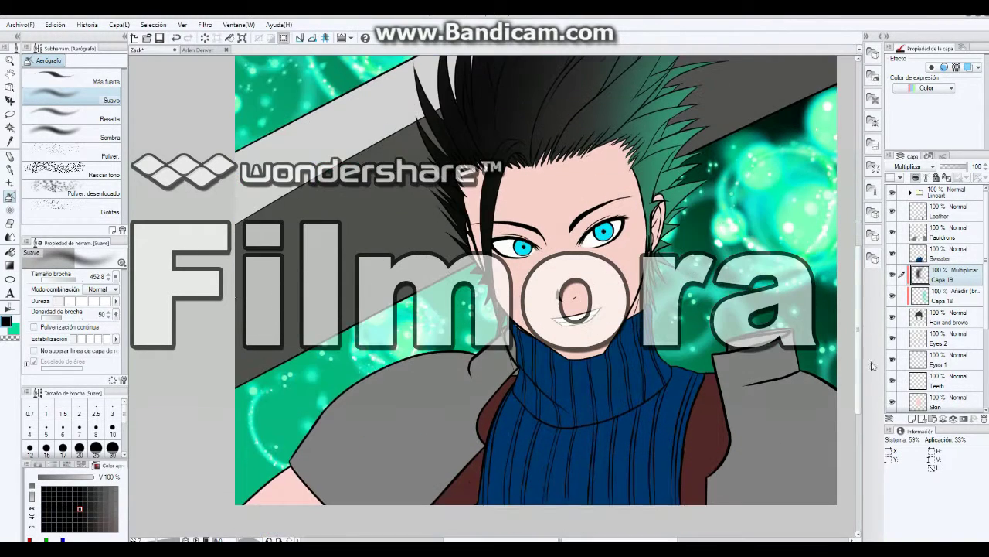
Airbrush teal-green light along the right sides of the skin, sweater, leather and pauldrons on separate new clipped Añadir (brillo) layers
{"action": "left_click", "coordinate": [912, 418]}
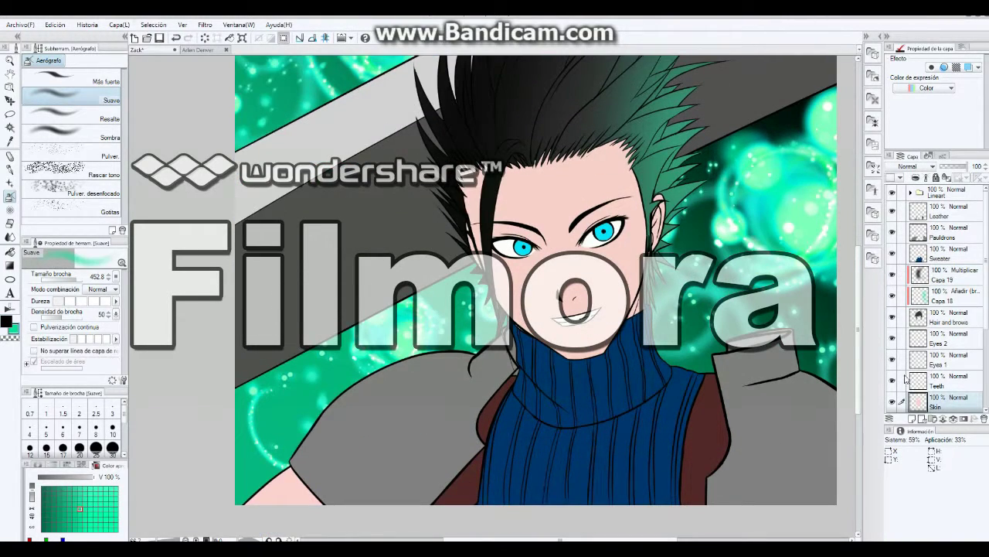
{"action": "mouse_move", "coordinate": [602, 155]}
{"action": "left_mouse_down"}
{"action": "mouse_move", "coordinate": [618, 255]}
{"action": "mouse_move", "coordinate": [642, 247]}
{"action": "left_mouse_up"}
{"action": "left_click_drag", "start_coordinate": [587, 193], "coordinate": [619, 279]}
{"action": "left_click", "coordinate": [119, 25]}
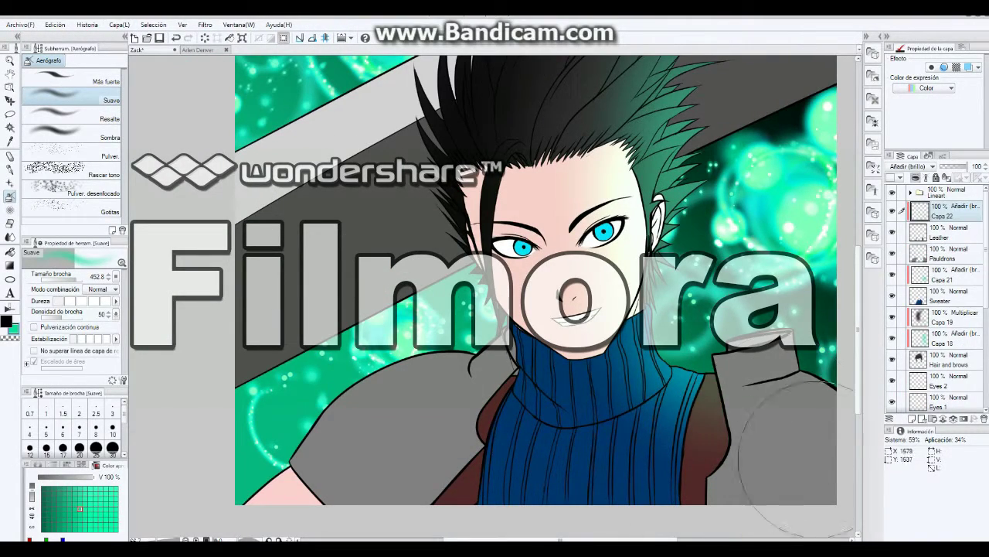
{"action": "left_click", "coordinate": [119, 24]}
{"action": "scroll", "coordinate": [808, 413], "scroll_direction": "right", "scroll_amount": 3}
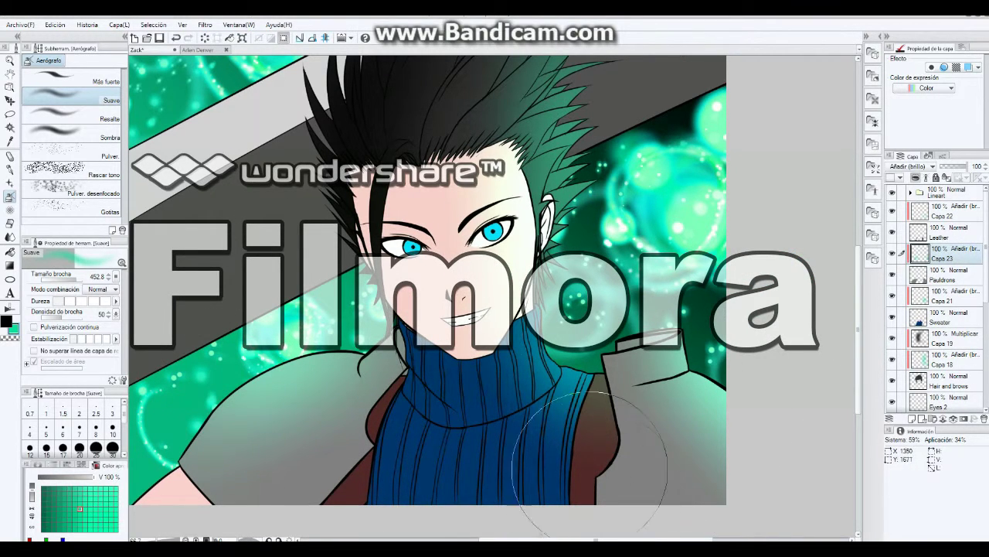
On a new clipped Normal layer above Skin, airbrush soft pink shading over the face's left side and the arm
{"action": "scroll", "coordinate": [936, 309], "scroll_direction": "down", "scroll_amount": 5}
{"action": "left_click", "coordinate": [912, 166]}
{"action": "key", "text": "Escape"}
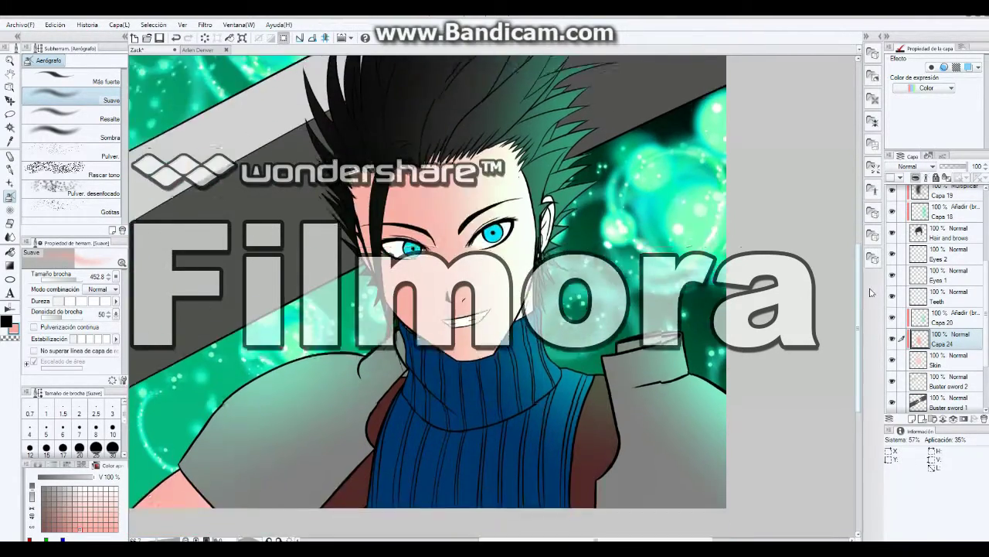
On a new clipped Multiplicar layer above Sweater, airbrush dark blue shading over the turtleneck's left and lower parts
{"action": "left_click", "coordinate": [939, 224]}
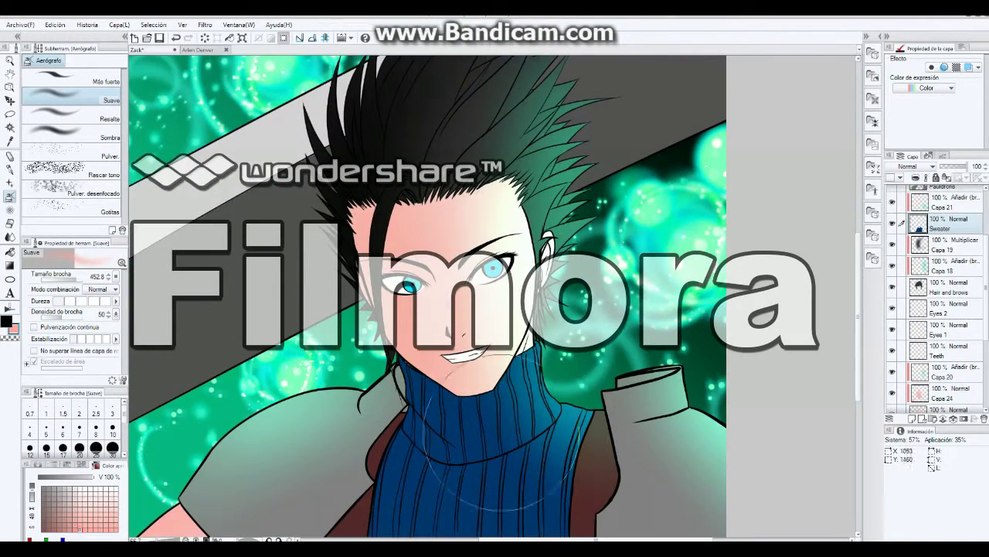
{"action": "left_click", "coordinate": [119, 24]}
{"action": "left_click", "coordinate": [147, 38]}
{"action": "scroll", "coordinate": [376, 431], "scroll_direction": "down", "scroll_amount": 3}
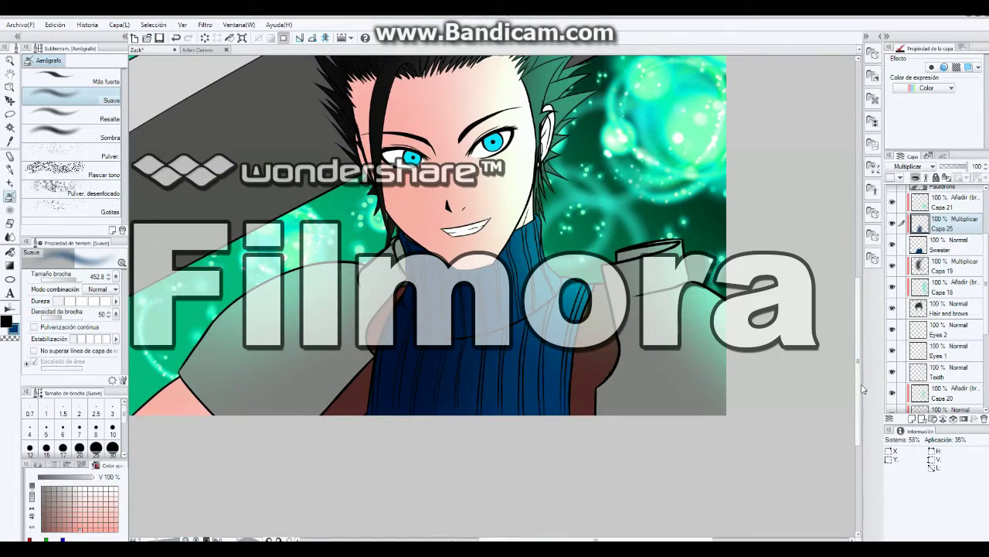
{"action": "scroll", "coordinate": [784, 413], "scroll_direction": "up", "scroll_amount": 5}
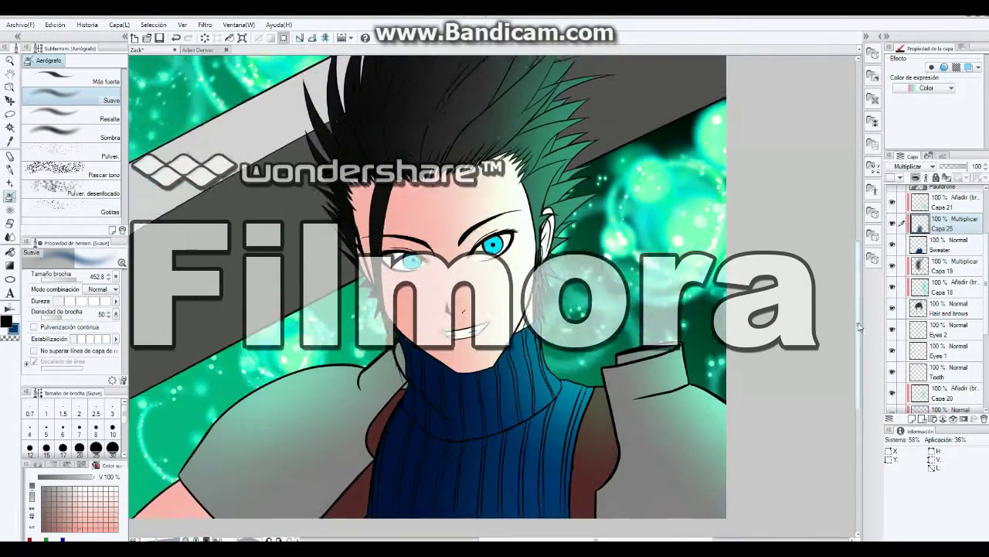
Pick a dark gray and airbrush shading onto both pauldrons on a new clipped Multiplicar layer
{"action": "scroll", "coordinate": [935, 309], "scroll_direction": "down", "scroll_amount": 5}
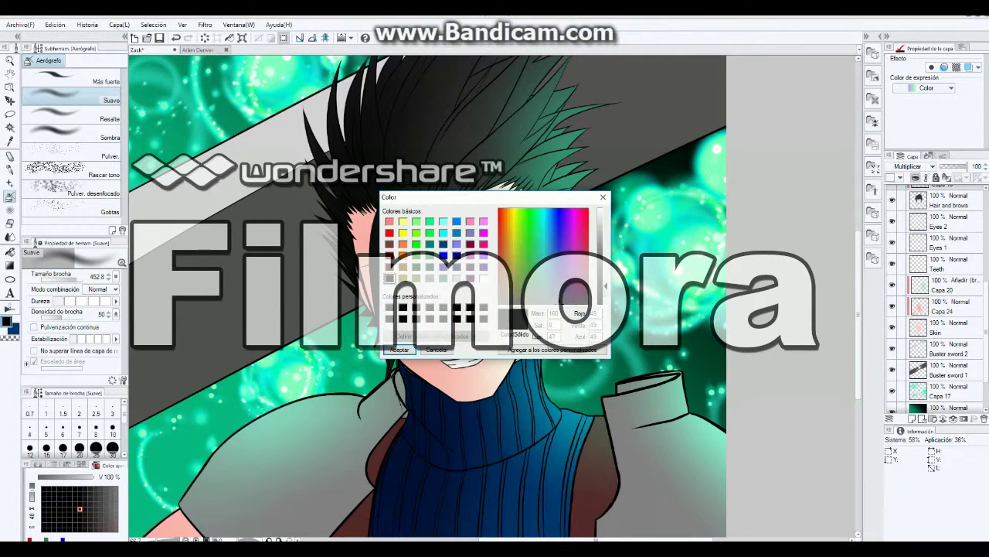
{"action": "key", "text": "ctrl+shift+n"}
{"action": "mouse_move", "coordinate": [610, 444]}
{"action": "left_mouse_down"}
{"action": "mouse_move", "coordinate": [642, 456]}
{"action": "mouse_move", "coordinate": [627, 463]}
{"action": "left_mouse_up"}
{"action": "mouse_move", "coordinate": [401, 433]}
{"action": "left_mouse_down"}
{"action": "mouse_move", "coordinate": [371, 463]}
{"action": "mouse_move", "coordinate": [397, 468]}
{"action": "left_mouse_up"}
On a new clipped layer above the pauldron shading and light, darken the inside of the collar openings with the G pen
{"action": "left_click", "coordinate": [119, 25]}
{"action": "left_click", "coordinate": [155, 35]}
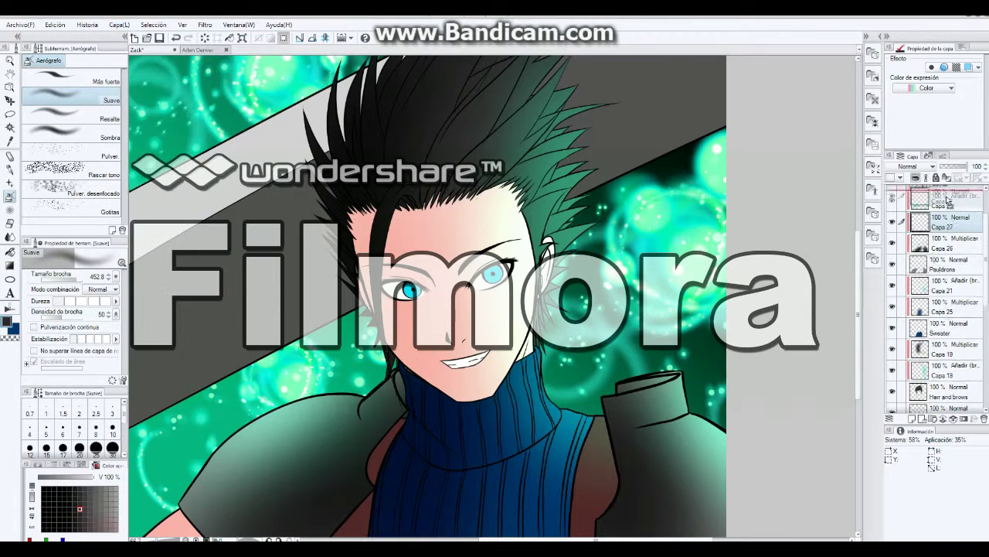
{"action": "key", "text": "p"}
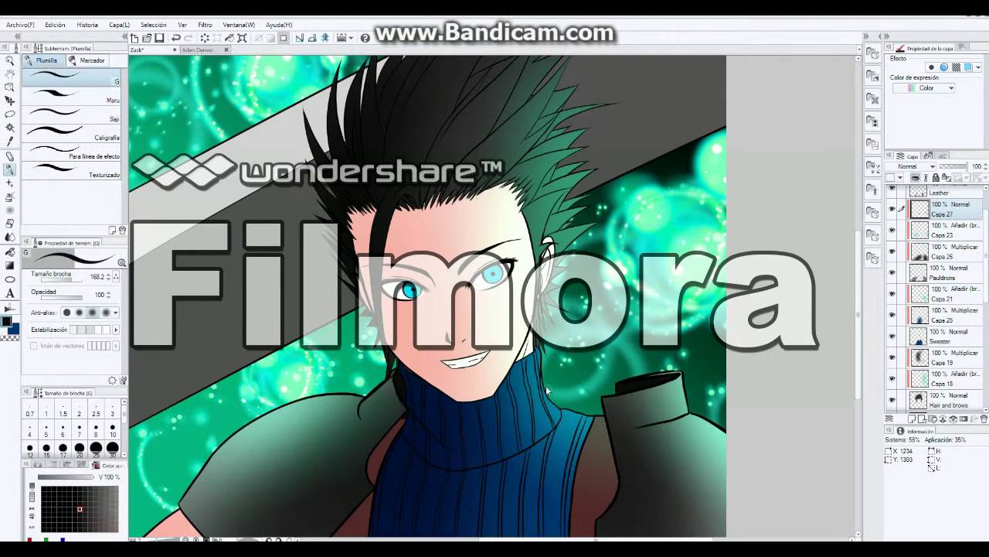
On a new clipped Multiplicar layer above Eyes 2, airbrush teal shading onto the irises with the Suave airbrush at size 55.2
{"action": "scroll", "coordinate": [976, 345], "scroll_direction": "down", "scroll_amount": 5}
{"action": "key", "text": "ctrl+shift+n"}
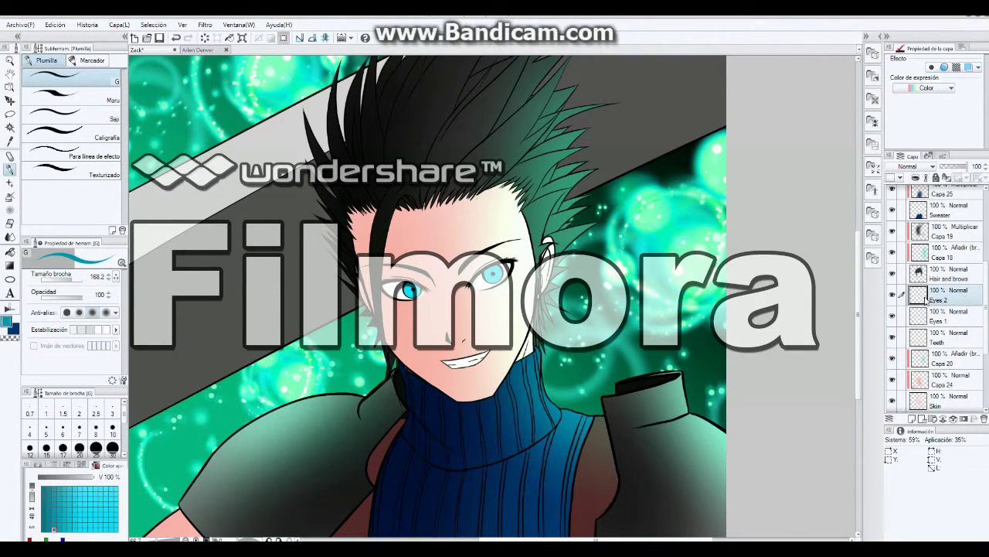
{"action": "key", "text": "b"}
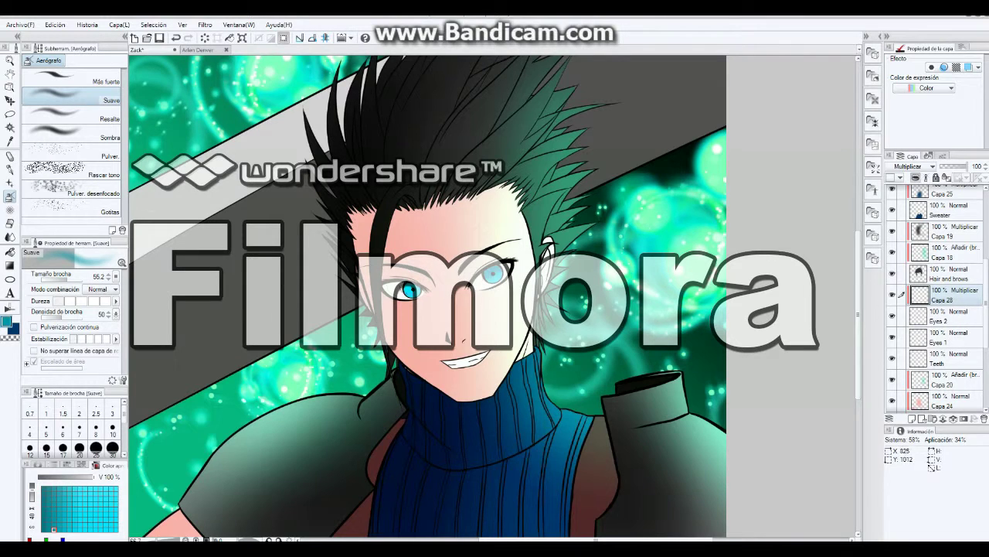
On another new Multiplicar layer above the iris shading, draw darker blue iris edges with the G pen at size 12.5
{"action": "key", "text": "ctrl+shift+n"}
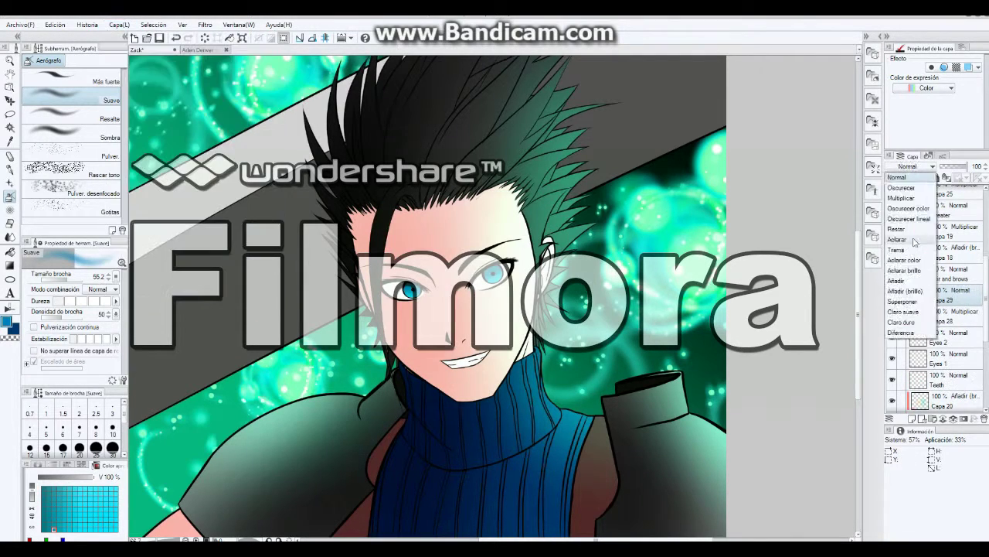
{"action": "key", "text": "p"}
{"action": "scroll", "coordinate": [424, 343], "scroll_direction": "up", "scroll_amount": 3}
{"action": "left_click_drag", "start_coordinate": [423, 345], "coordinate": [384, 214]}
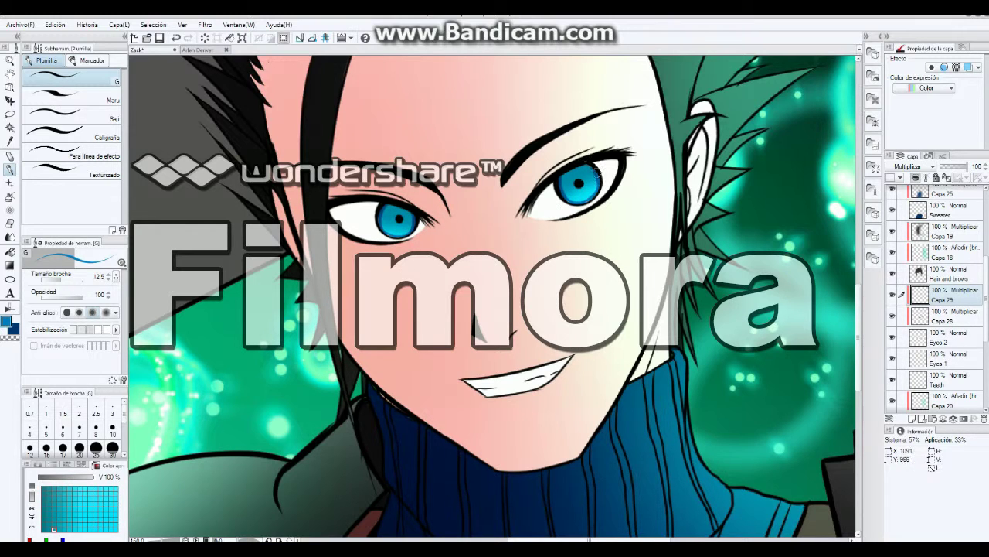
Lock the transparent pixels of the two iris shading layers and recolor the irises from blue to teal green
{"action": "left_click", "coordinate": [587, 186], "text": "alt"}
{"action": "left_click", "coordinate": [569, 200], "text": "ctrl"}
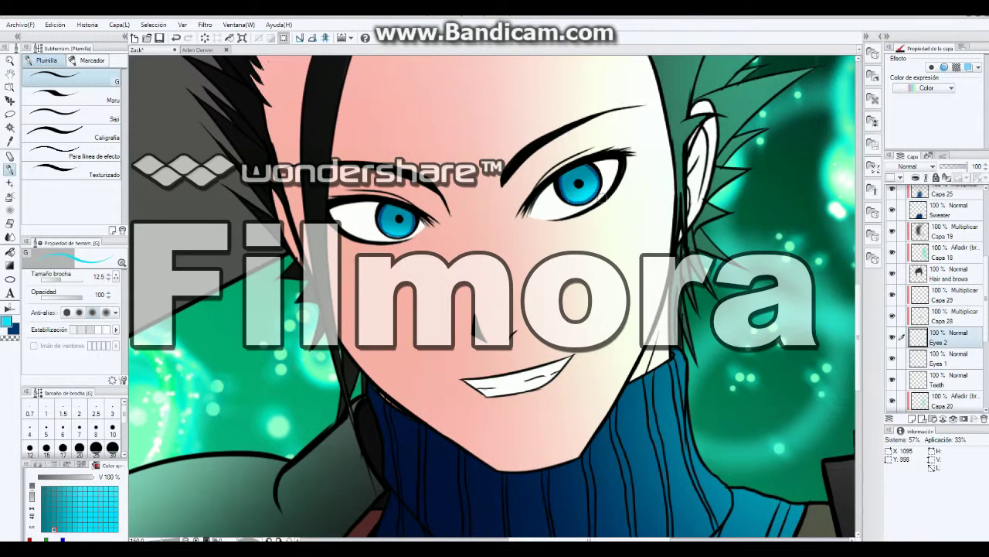
{"action": "left_click", "coordinate": [8, 321]}
{"action": "left_click", "coordinate": [399, 350]}
{"action": "left_click", "coordinate": [939, 315]}
{"action": "left_click", "coordinate": [7, 321]}
{"action": "left_click", "coordinate": [399, 349]}
{"action": "left_click", "coordinate": [939, 294]}
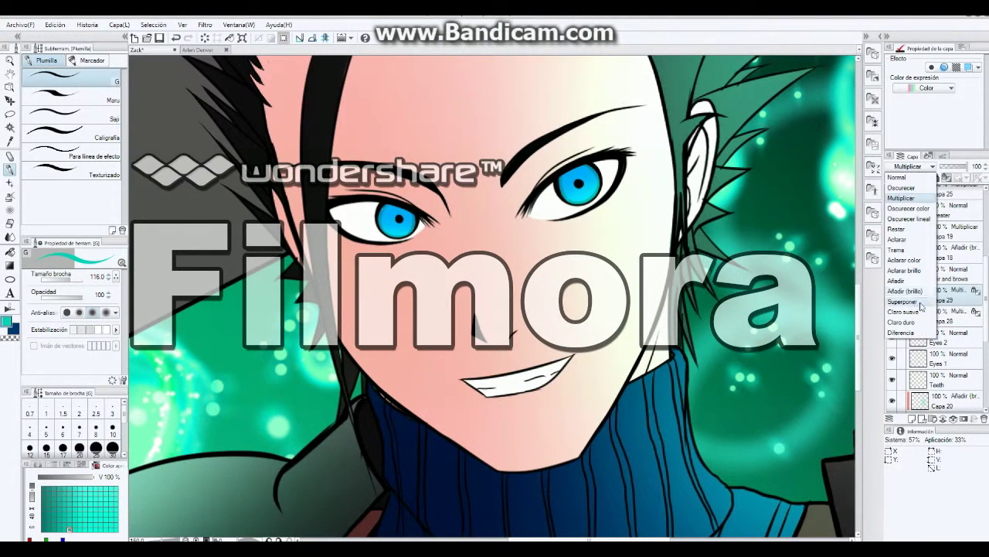
{"action": "left_click", "coordinate": [7, 321]}
{"action": "left_click", "coordinate": [398, 349]}
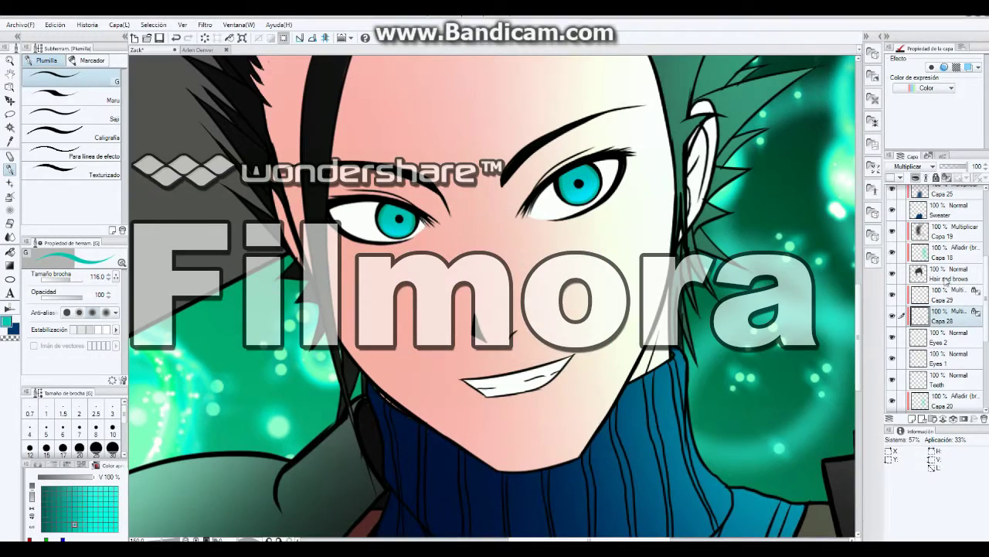
Airbrush teal iris shading on a new Multiplicar layer and bright cyan iris light on a new Añadir (brillo) layer
{"action": "scroll", "coordinate": [454, 231], "scroll_direction": "up", "scroll_amount": 3}
{"action": "key", "text": "ctrl+shift+n"}
{"action": "key", "text": "b"}
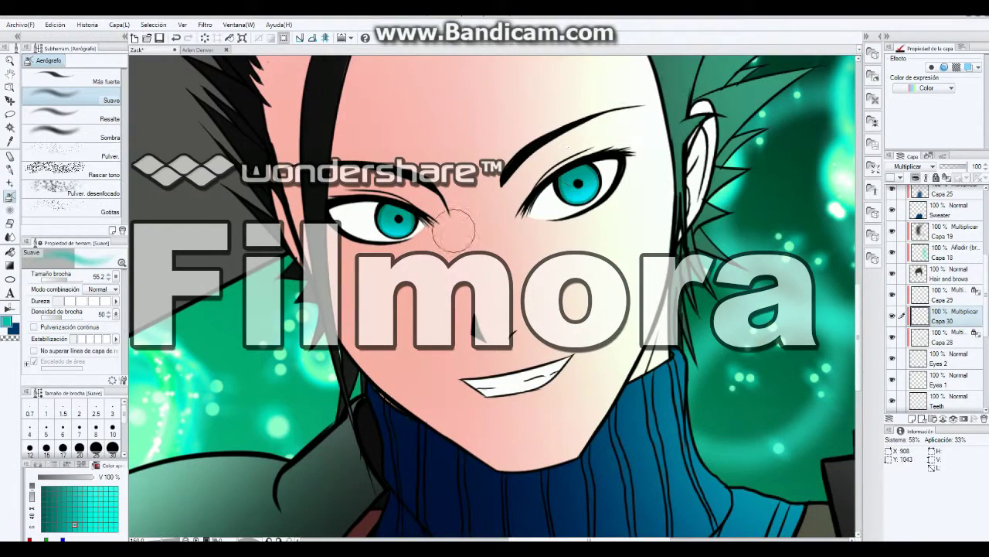
{"action": "left_click", "coordinate": [123, 24]}
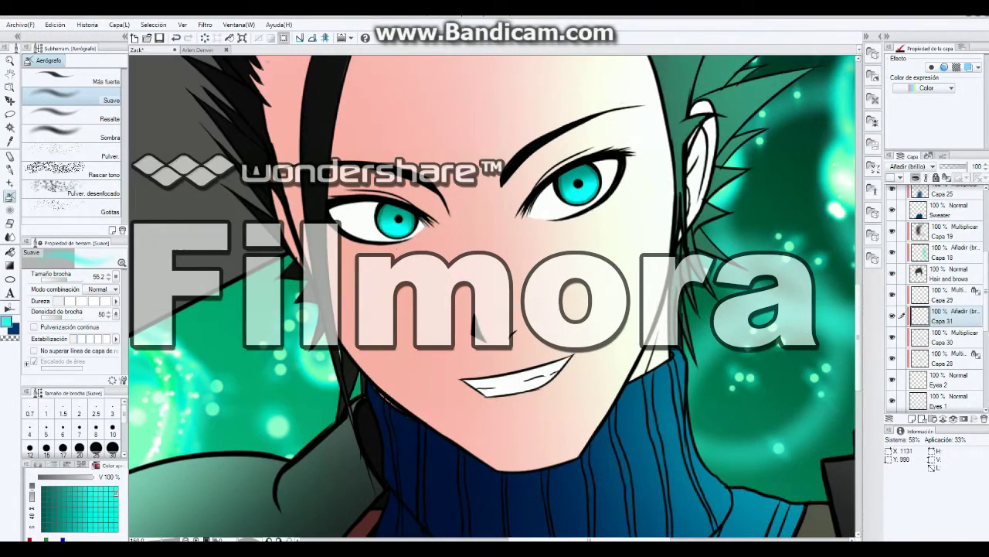
Draw bright cyan iris details with the G pen at size 23.2 on a new clipped layer above the other eye layers
{"action": "key", "text": "ctrl+shift+n"}
{"action": "key", "text": "p"}
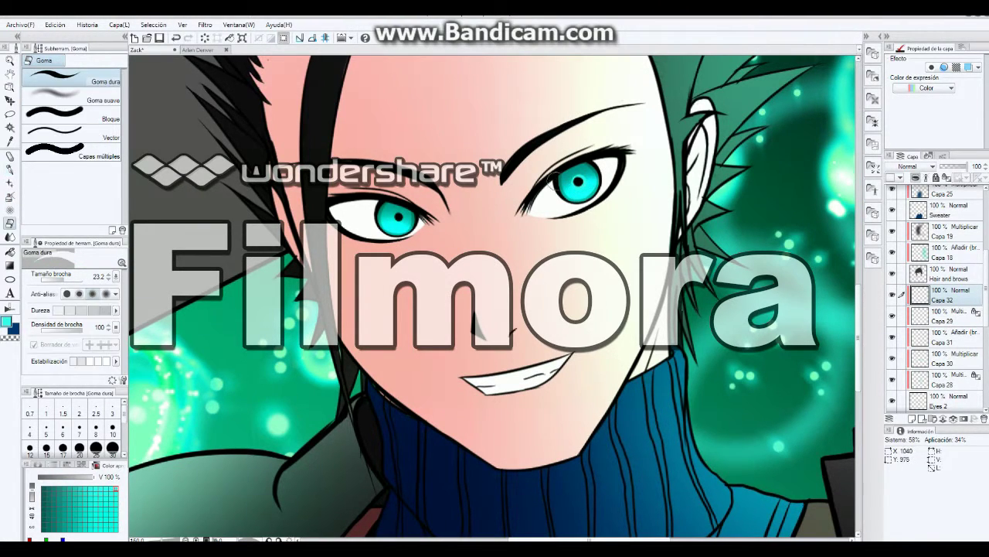
{"action": "scroll", "coordinate": [825, 378], "scroll_direction": "down", "scroll_amount": 2}
{"action": "scroll", "coordinate": [824, 378], "scroll_direction": "up", "scroll_amount": 1}
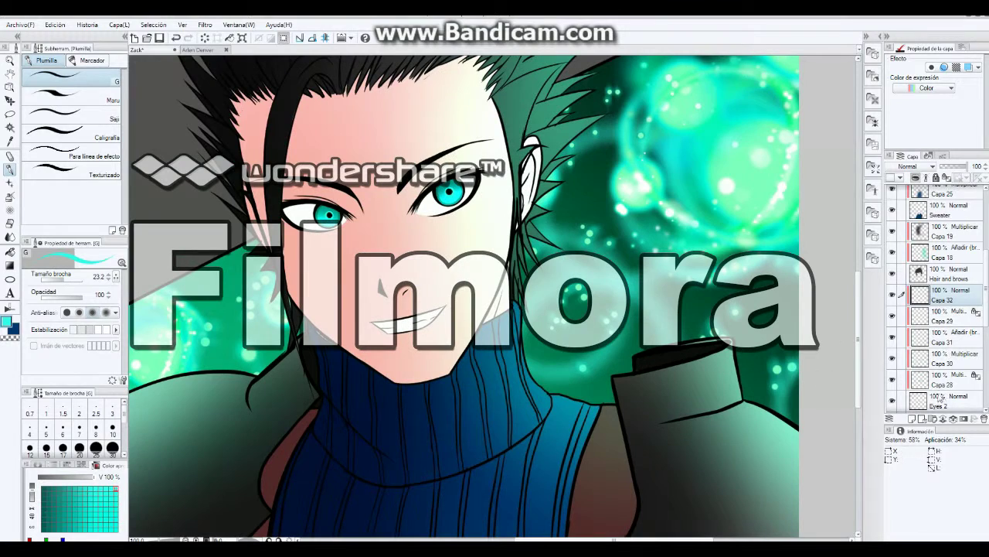
Shade the eye whites in light gray on a new clipped layer above Eyes 1, and undo the last airbrush stroke
{"action": "scroll", "coordinate": [939, 398], "scroll_direction": "down", "scroll_amount": 2}
{"action": "left_click", "coordinate": [938, 331]}
{"action": "key", "text": "ctrl+shift+n"}
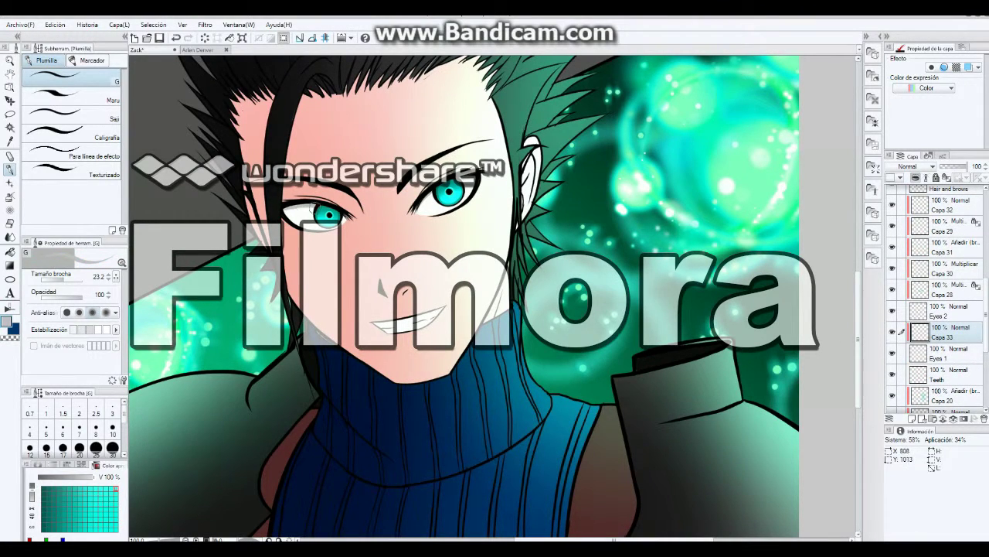
{"action": "key", "text": "b"}
{"action": "scroll", "coordinate": [372, 232], "scroll_direction": "down", "scroll_amount": 2}
{"action": "scroll", "coordinate": [398, 252], "scroll_direction": "up", "scroll_amount": 2}
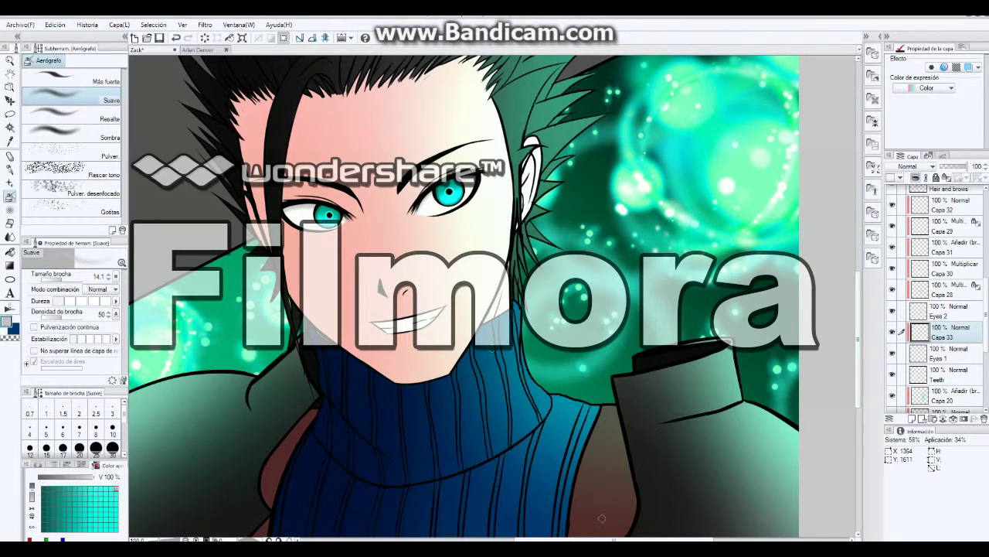
{"action": "key", "text": "ctrl+z"}
Hide the airbrushed hair shading and paint black shading on the front strand on a new clipped layer above Hair and brows
{"action": "left_click", "coordinate": [120, 25]}
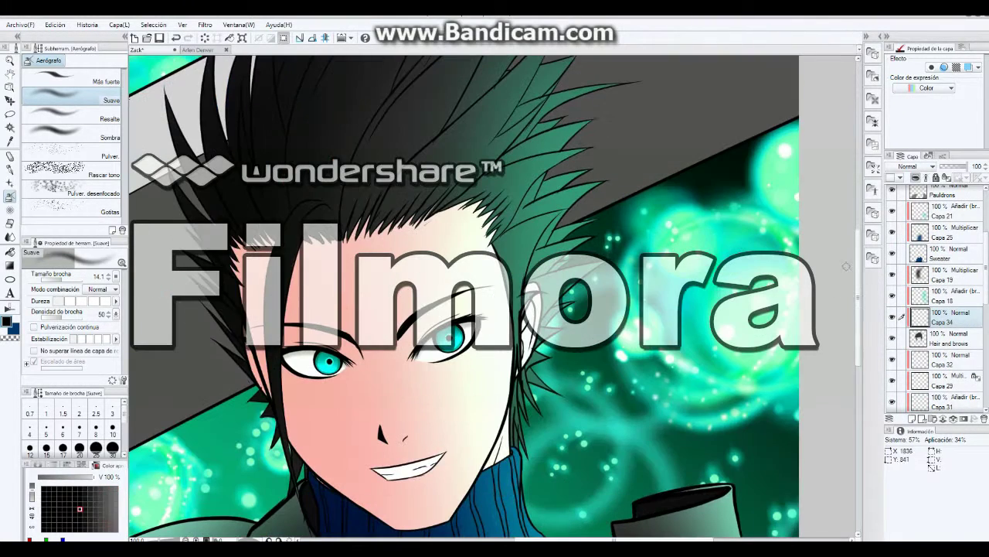
{"action": "key", "text": "p"}
{"action": "left_click_drag", "start_coordinate": [301, 205], "coordinate": [288, 410]}
{"action": "mouse_move", "coordinate": [318, 202]}
{"action": "left_mouse_down"}
{"action": "mouse_move", "coordinate": [264, 384]}
{"action": "mouse_move", "coordinate": [307, 505]}
{"action": "left_mouse_up"}
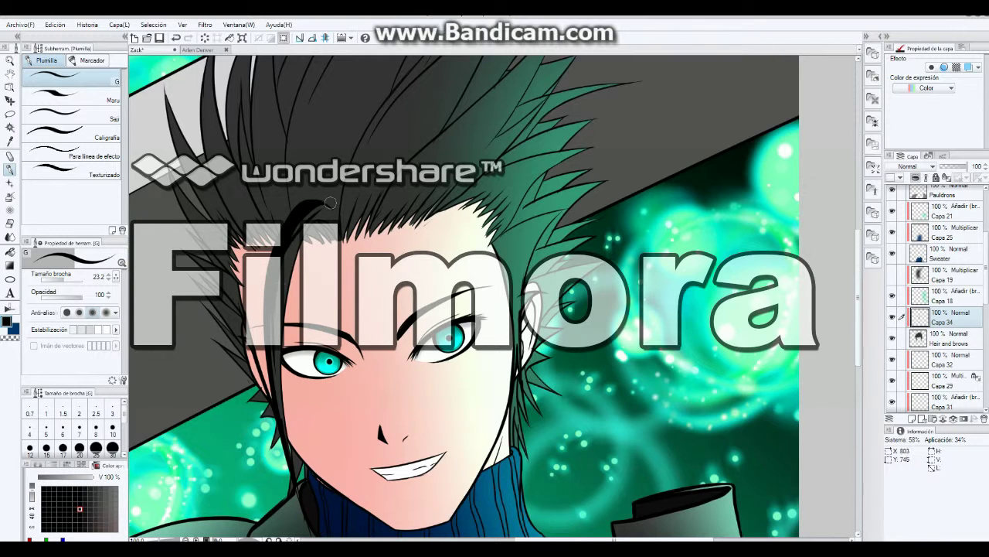
{"action": "key", "text": "e"}
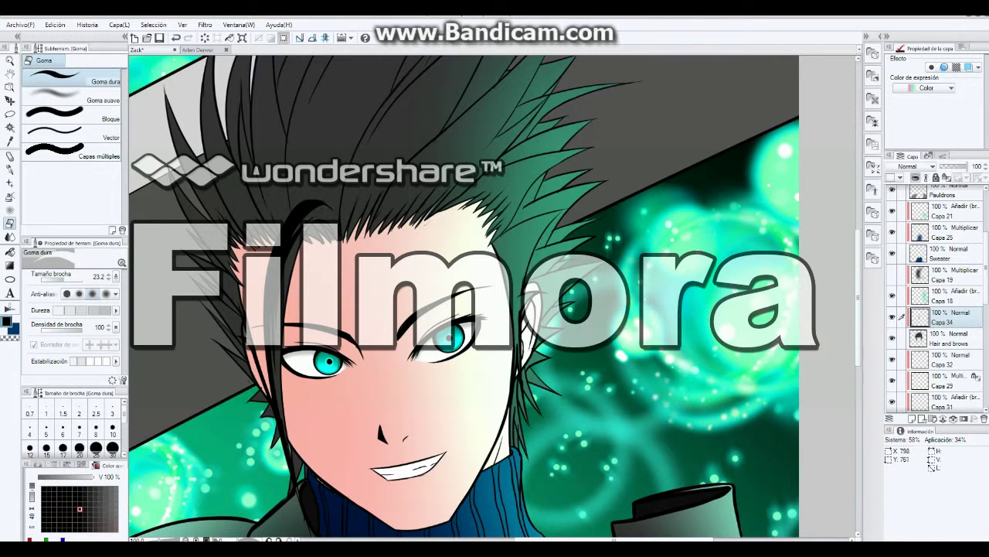
Paint tapered black shadow strokes along the central hair spikes above the forehead with the G pen at size 23.2
{"action": "scroll", "coordinate": [463, 139], "scroll_direction": "up", "scroll_amount": 3}
{"action": "key", "text": "p"}
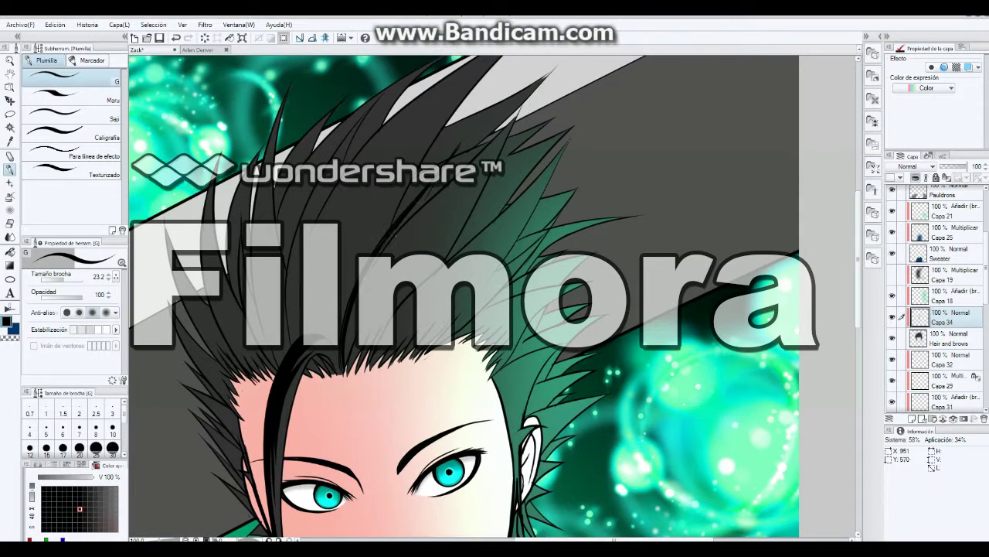
{"action": "left_click_drag", "start_coordinate": [348, 305], "coordinate": [334, 396]}
{"action": "left_click_drag", "start_coordinate": [345, 361], "coordinate": [402, 260]}
{"action": "left_click_drag", "start_coordinate": [396, 261], "coordinate": [444, 215]}
{"action": "left_click_drag", "start_coordinate": [374, 289], "coordinate": [417, 224]}
{"action": "left_click_drag", "start_coordinate": [410, 258], "coordinate": [436, 222]}
{"action": "left_click_drag", "start_coordinate": [366, 341], "coordinate": [410, 282]}
{"action": "left_click_drag", "start_coordinate": [391, 314], "coordinate": [438, 246]}
{"action": "left_click_drag", "start_coordinate": [352, 367], "coordinate": [402, 263]}
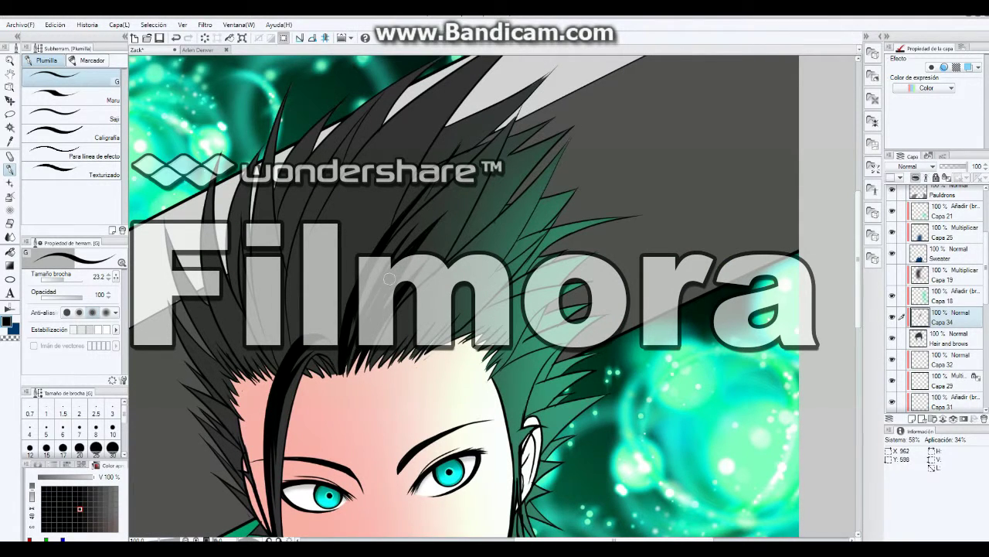
{"action": "left_click_drag", "start_coordinate": [366, 304], "coordinate": [464, 178]}
{"action": "left_click_drag", "start_coordinate": [483, 155], "coordinate": [515, 119]}
{"action": "left_click_drag", "start_coordinate": [464, 173], "coordinate": [515, 120]}
{"action": "left_click_drag", "start_coordinate": [397, 242], "coordinate": [446, 188]}
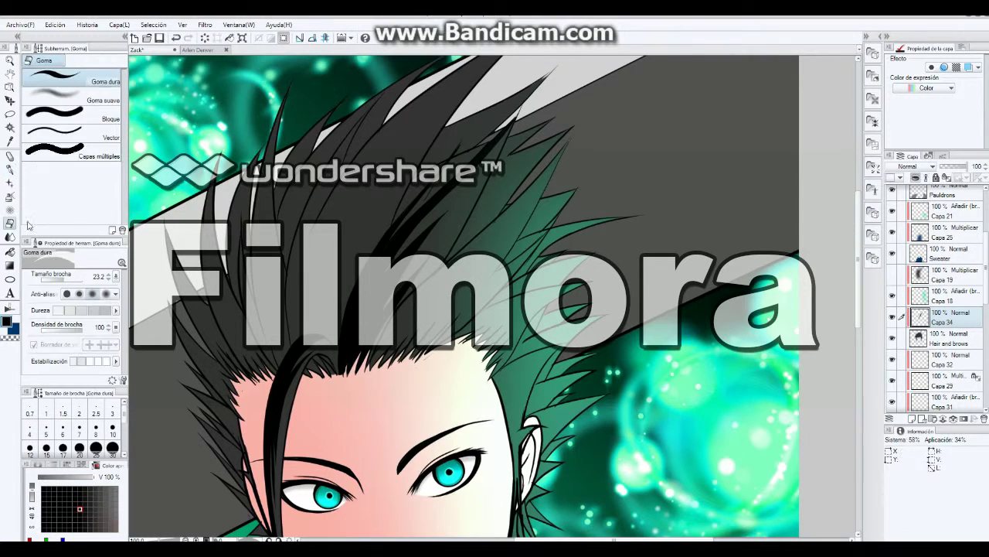
Paint black shadow strokes on the strands rising from the right part of the hairline toward the green-lit spikes
{"action": "left_click_drag", "start_coordinate": [367, 368], "coordinate": [445, 272]}
{"action": "mouse_move", "coordinate": [465, 255]}
{"action": "left_mouse_down"}
{"action": "mouse_move", "coordinate": [553, 170]}
{"action": "mouse_move", "coordinate": [566, 143]}
{"action": "left_mouse_up"}
{"action": "left_click_drag", "start_coordinate": [384, 353], "coordinate": [507, 218]}
{"action": "left_click_drag", "start_coordinate": [382, 367], "coordinate": [422, 303]}
{"action": "left_click_drag", "start_coordinate": [405, 340], "coordinate": [505, 228]}
{"action": "left_click_drag", "start_coordinate": [454, 274], "coordinate": [500, 232]}
{"action": "mouse_move", "coordinate": [394, 361]}
{"action": "left_mouse_down"}
{"action": "mouse_move", "coordinate": [488, 260]}
{"action": "mouse_move", "coordinate": [468, 287]}
{"action": "mouse_move", "coordinate": [476, 274]}
{"action": "left_mouse_up"}
{"action": "left_click_drag", "start_coordinate": [419, 345], "coordinate": [482, 278]}
{"action": "left_click_drag", "start_coordinate": [410, 360], "coordinate": [470, 293]}
Paint black shadow strokes from the roots to the tips of the hair spikes left of center
{"action": "left_click_drag", "start_coordinate": [288, 370], "coordinate": [246, 98]}
{"action": "left_click_drag", "start_coordinate": [278, 214], "coordinate": [369, 100]}
{"action": "left_click_drag", "start_coordinate": [292, 278], "coordinate": [280, 211]}
{"action": "left_click_drag", "start_coordinate": [284, 258], "coordinate": [376, 98]}
{"action": "left_click_drag", "start_coordinate": [328, 156], "coordinate": [386, 96]}
{"action": "mouse_move", "coordinate": [284, 234]}
{"action": "left_mouse_down"}
{"action": "mouse_move", "coordinate": [345, 135]}
{"action": "mouse_move", "coordinate": [330, 155]}
{"action": "left_mouse_up"}
{"action": "left_click_drag", "start_coordinate": [346, 167], "coordinate": [386, 100]}
{"action": "left_click_drag", "start_coordinate": [309, 221], "coordinate": [379, 100]}
{"action": "left_click_drag", "start_coordinate": [294, 293], "coordinate": [320, 187]}
{"action": "left_click_drag", "start_coordinate": [289, 344], "coordinate": [306, 235]}
{"action": "left_click_drag", "start_coordinate": [294, 274], "coordinate": [314, 192]}
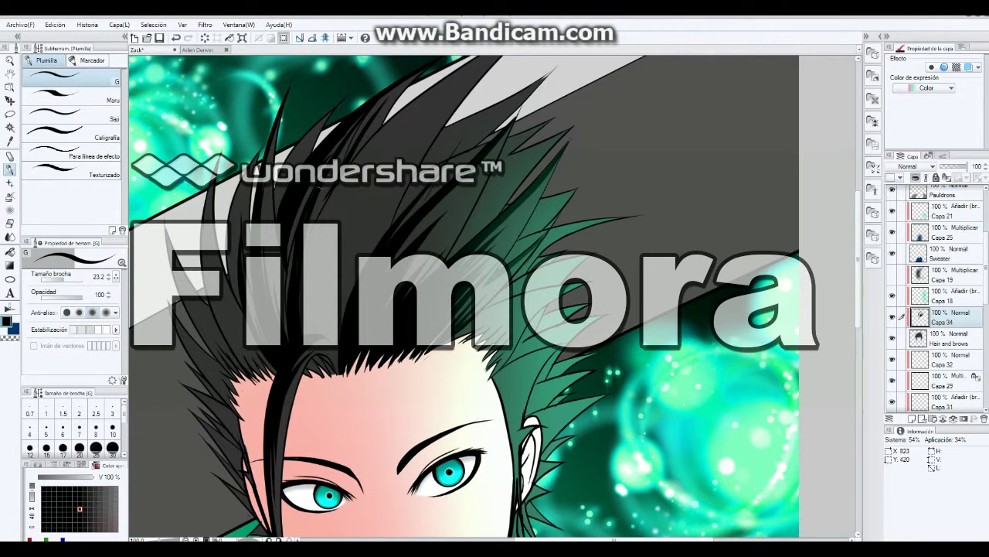
{"action": "left_click_drag", "start_coordinate": [300, 332], "coordinate": [315, 193]}
Paint long tapered black shadow strokes along the tall central hair spikes up to their tips
{"action": "mouse_move", "coordinate": [303, 269]}
{"action": "left_mouse_down"}
{"action": "mouse_move", "coordinate": [368, 146]}
{"action": "mouse_move", "coordinate": [537, 74]}
{"action": "left_mouse_up"}
{"action": "scroll", "coordinate": [862, 265], "scroll_direction": "up", "scroll_amount": 1}
{"action": "scroll", "coordinate": [862, 265], "scroll_direction": "up", "scroll_amount": 3}
{"action": "left_click_drag", "start_coordinate": [395, 190], "coordinate": [537, 74]}
{"action": "left_click_drag", "start_coordinate": [336, 310], "coordinate": [396, 187]}
Paint dense black shadow strokes rising from the hair roots above the front strand
{"action": "left_click_drag", "start_coordinate": [317, 409], "coordinate": [338, 300]}
{"action": "left_click_drag", "start_coordinate": [313, 388], "coordinate": [395, 178]}
{"action": "left_click_drag", "start_coordinate": [313, 360], "coordinate": [381, 198]}
{"action": "left_click_drag", "start_coordinate": [311, 390], "coordinate": [328, 293]}
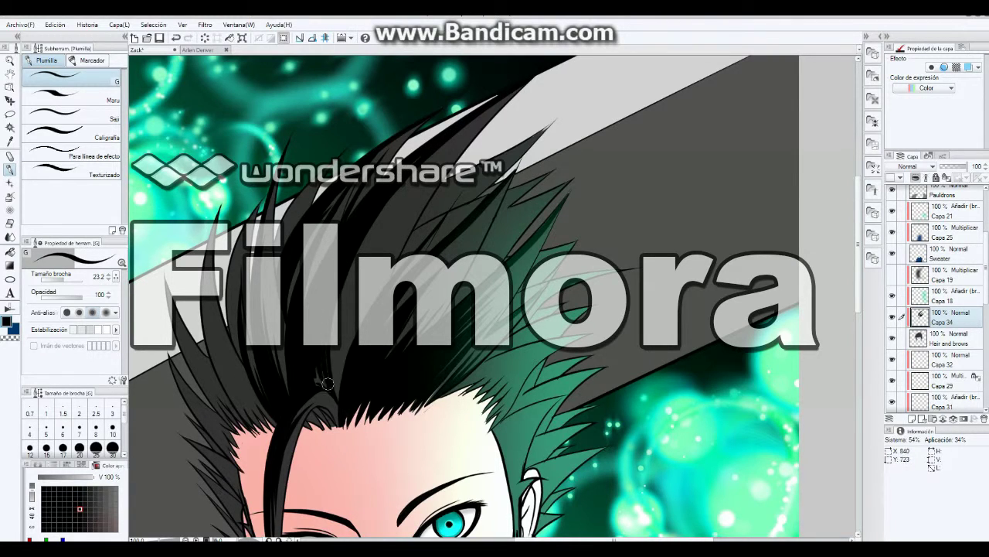
{"action": "mouse_move", "coordinate": [344, 398]}
{"action": "left_mouse_down"}
{"action": "mouse_move", "coordinate": [376, 242]}
{"action": "mouse_move", "coordinate": [354, 292]}
{"action": "mouse_move", "coordinate": [355, 281]}
{"action": "left_mouse_up"}
{"action": "left_click_drag", "start_coordinate": [340, 373], "coordinate": [344, 280]}
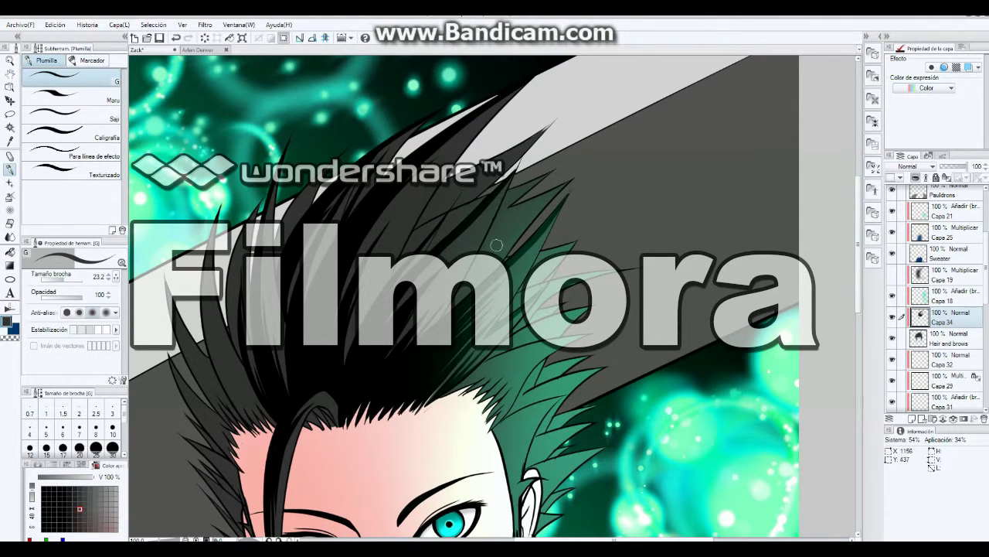
Paint a black shadow down the long spike right of center and compare it with the Capa 19 shading briefly shown
{"action": "left_click", "coordinate": [7, 325]}
{"action": "mouse_move", "coordinate": [532, 137]}
{"action": "left_mouse_down"}
{"action": "mouse_move", "coordinate": [425, 216]}
{"action": "mouse_move", "coordinate": [433, 209]}
{"action": "left_mouse_up"}
{"action": "key", "text": "e"}
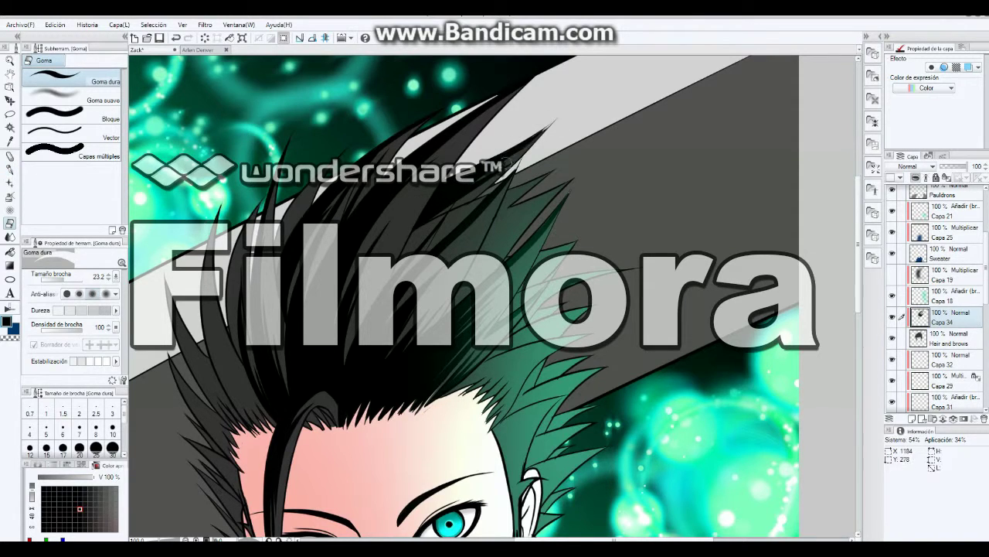
{"action": "key", "text": "p"}
{"action": "left_click", "coordinate": [892, 276]}
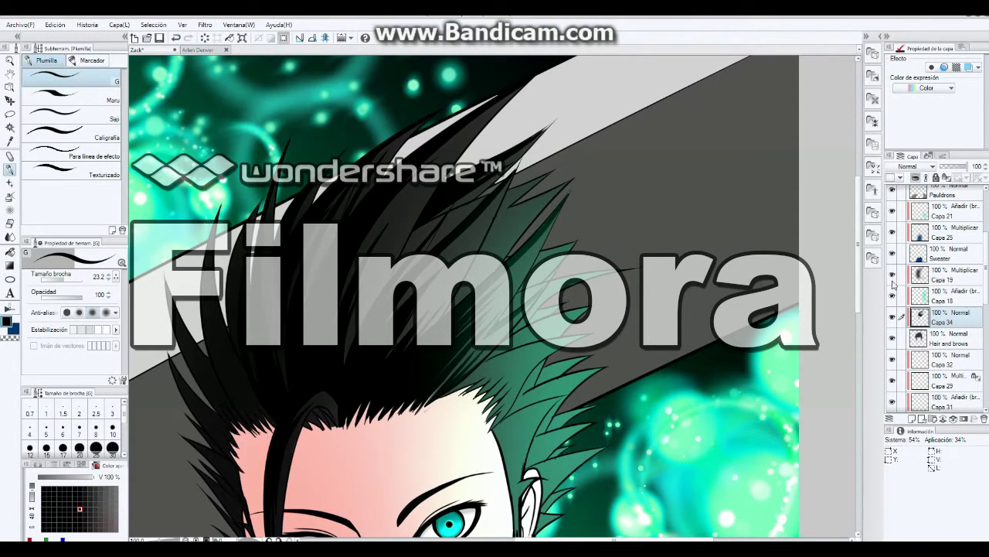
{"action": "left_click", "coordinate": [892, 276]}
Paint black shadow strokes along the outer left hair spikes down to the hairline
{"action": "left_click_drag", "start_coordinate": [216, 263], "coordinate": [267, 422]}
{"action": "left_click_drag", "start_coordinate": [209, 228], "coordinate": [255, 418]}
{"action": "left_click_drag", "start_coordinate": [205, 305], "coordinate": [235, 395]}
{"action": "left_click_drag", "start_coordinate": [225, 345], "coordinate": [277, 426]}
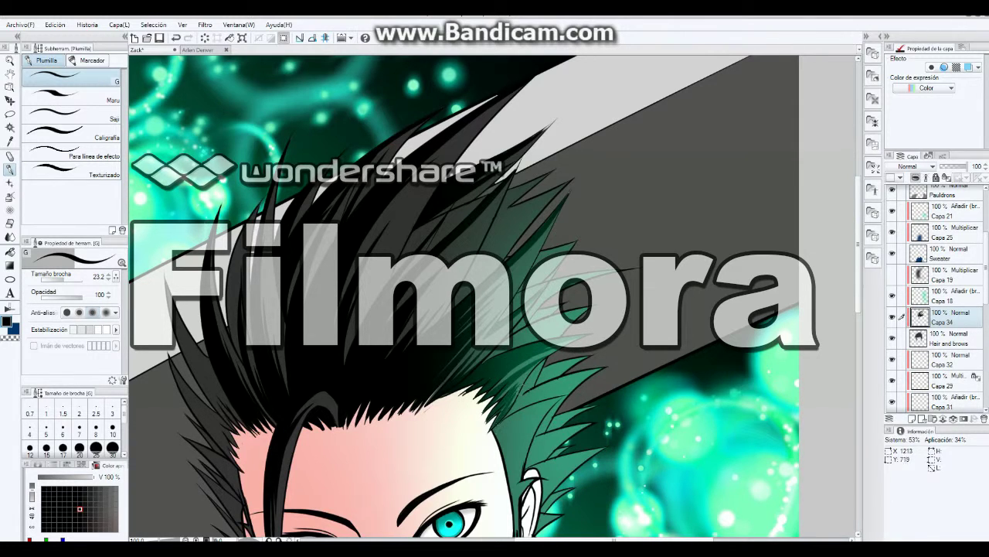
Add a new clipped layer at 64% opacity above Capa 34 and paint black shadows on the green-lit hair spikes
{"action": "key", "text": "ctrl+shift+n"}
{"action": "left_click", "coordinate": [960, 167]}
{"action": "left_click_drag", "start_coordinate": [961, 168], "coordinate": [957, 168]}
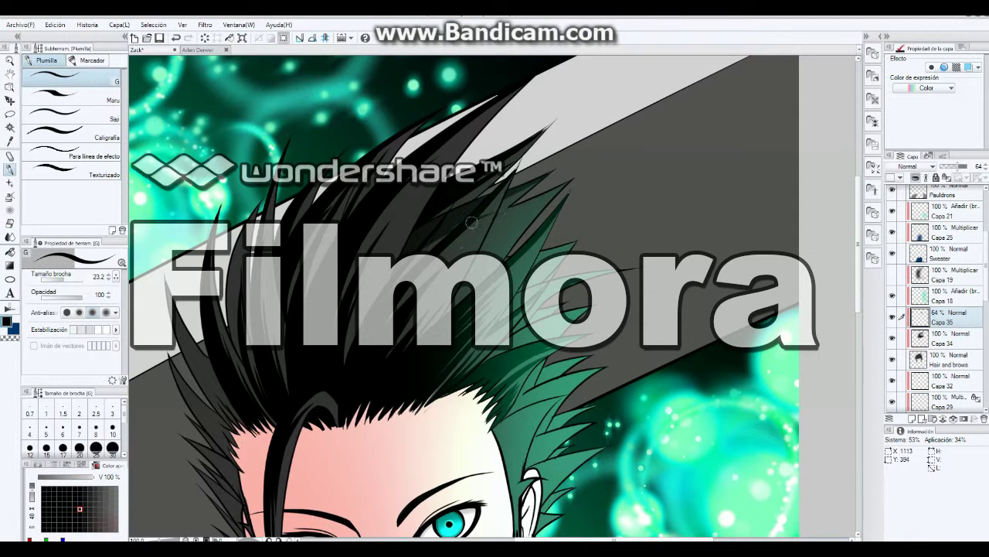
{"action": "key", "text": "e"}
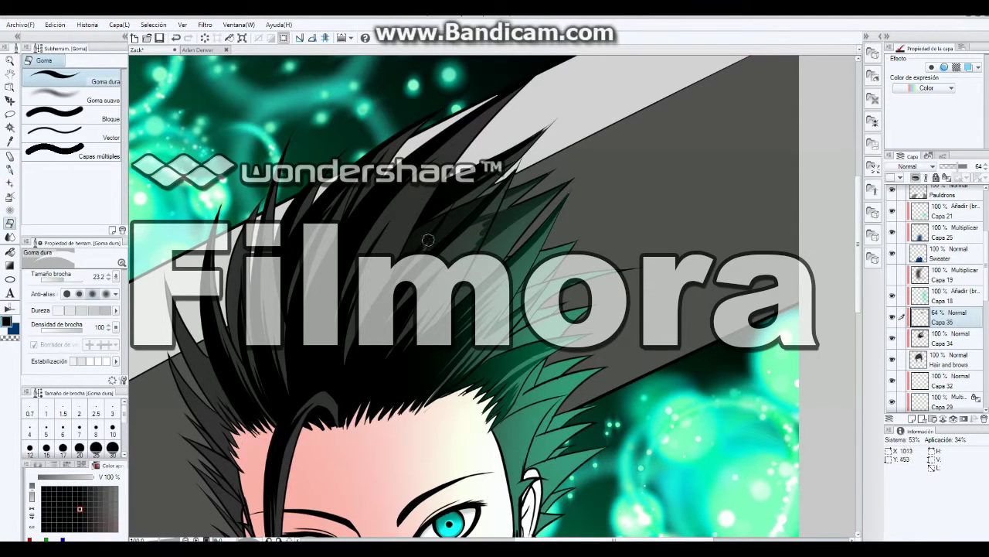
{"action": "key", "text": "p"}
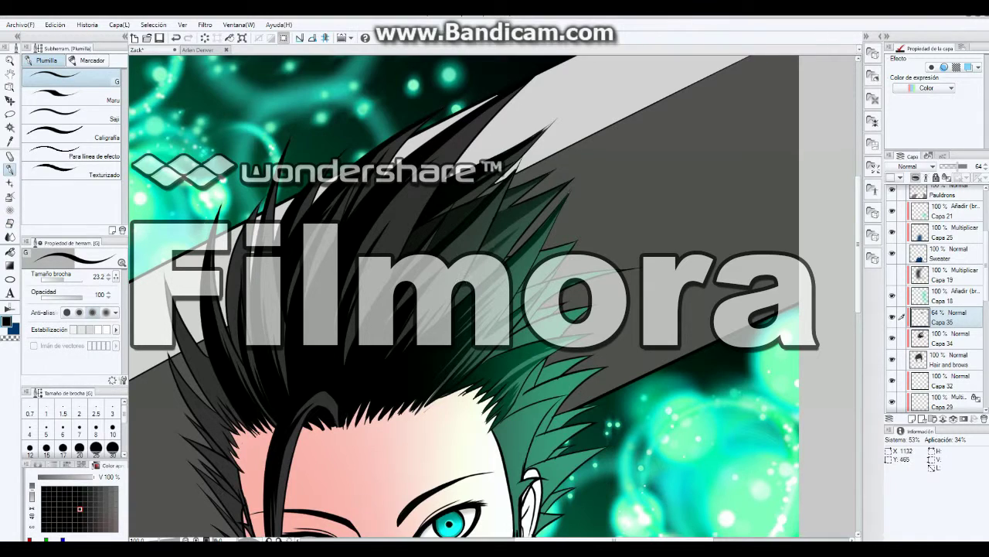
{"action": "scroll", "coordinate": [463, 294], "scroll_direction": "down", "scroll_amount": 2}
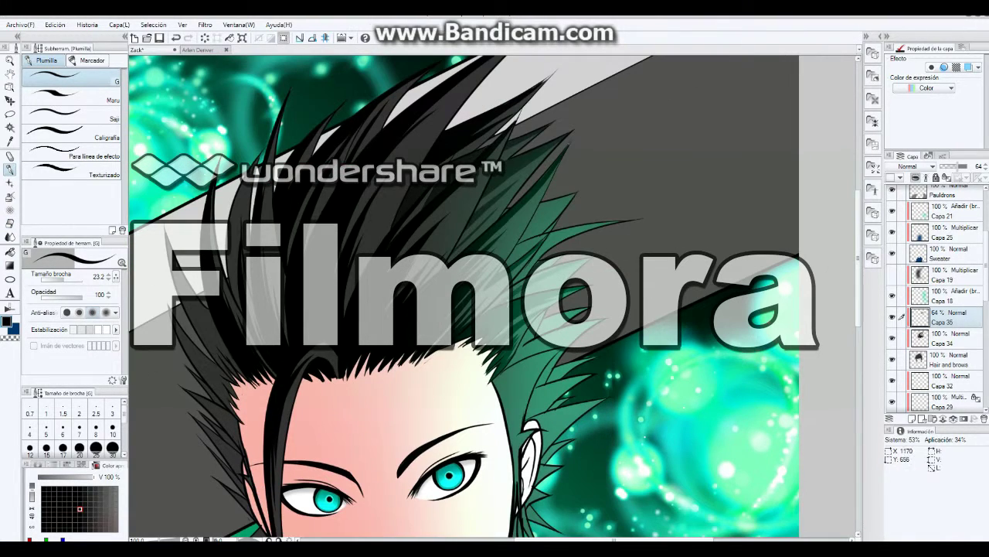
{"action": "mouse_move", "coordinate": [525, 249]}
{"action": "left_mouse_down"}
{"action": "mouse_move", "coordinate": [649, 217]}
{"action": "mouse_move", "coordinate": [592, 224]}
{"action": "left_mouse_up"}
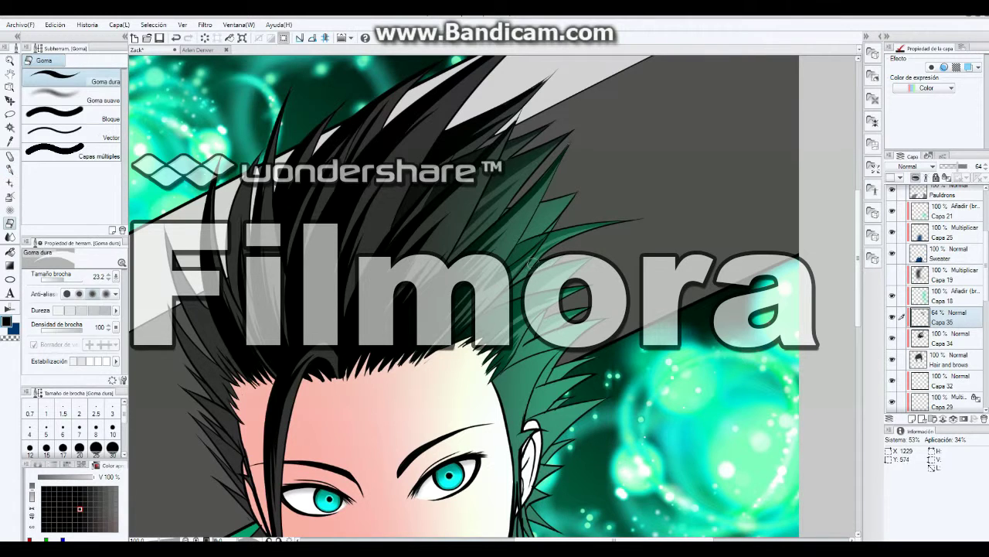
Paint black shadows on the short spikes along the left side of the head and set Capa 35 to 100% opacity
{"action": "left_click_drag", "start_coordinate": [188, 298], "coordinate": [234, 380]}
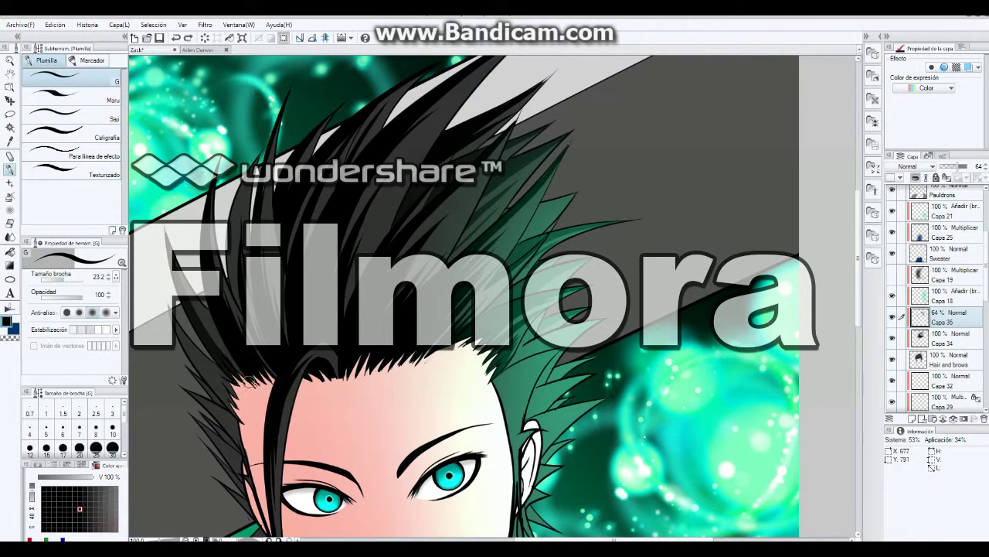
{"action": "mouse_move", "coordinate": [184, 332]}
{"action": "left_mouse_down"}
{"action": "mouse_move", "coordinate": [235, 415]}
{"action": "mouse_move", "coordinate": [229, 401]}
{"action": "left_mouse_up"}
{"action": "mouse_move", "coordinate": [193, 361]}
{"action": "left_mouse_down"}
{"action": "mouse_move", "coordinate": [240, 407]}
{"action": "mouse_move", "coordinate": [246, 455]}
{"action": "left_mouse_up"}
{"action": "left_click_drag", "start_coordinate": [188, 392], "coordinate": [249, 437]}
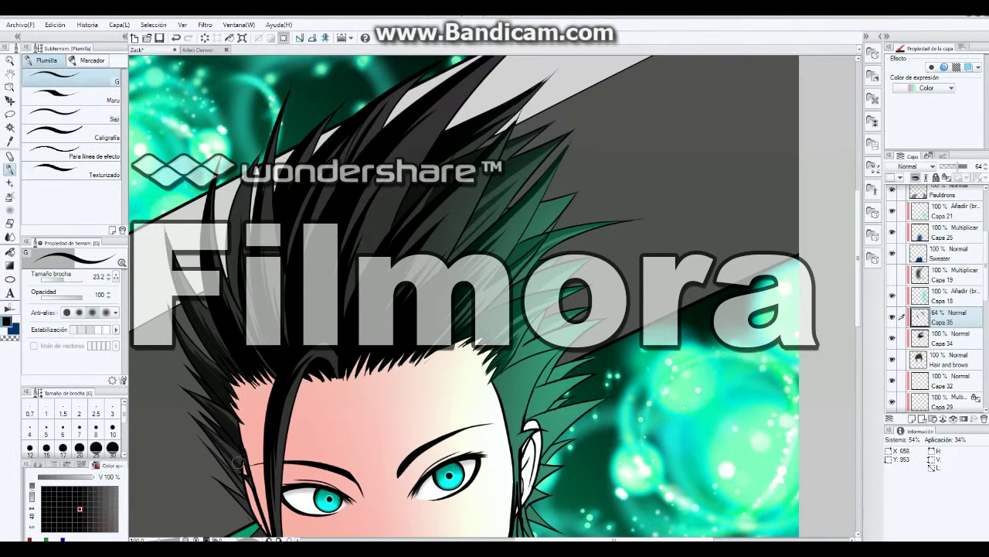
{"action": "scroll", "coordinate": [224, 452], "scroll_direction": "down", "scroll_amount": 3}
{"action": "scroll", "coordinate": [255, 417], "scroll_direction": "down", "scroll_amount": 5}
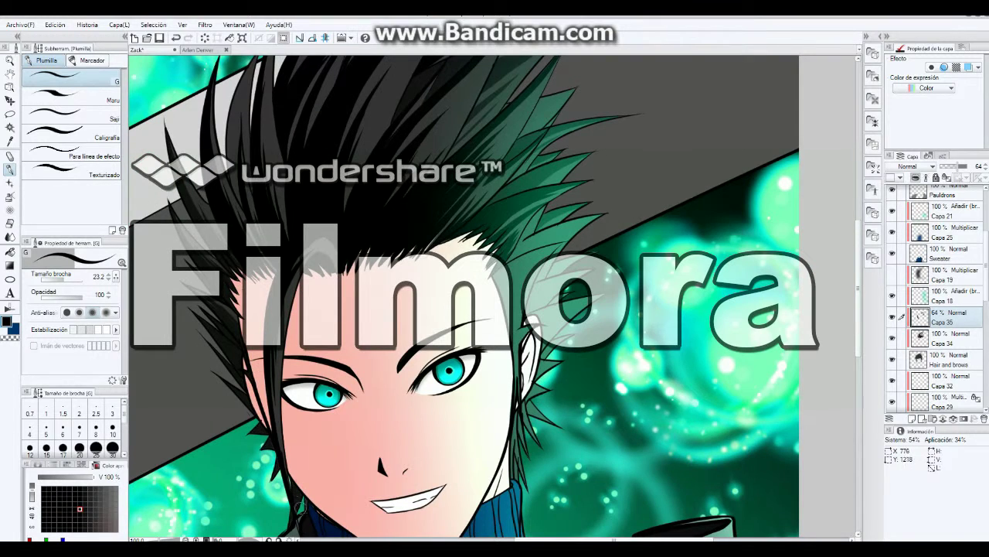
{"action": "scroll", "coordinate": [871, 294], "scroll_direction": "up", "scroll_amount": 8}
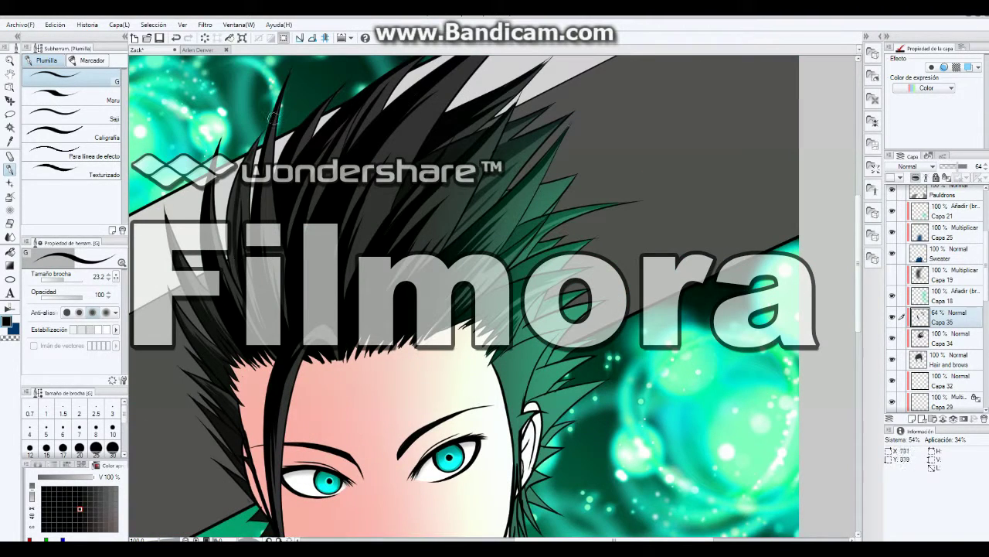
{"action": "left_click_drag", "start_coordinate": [959, 167], "coordinate": [988, 167]}
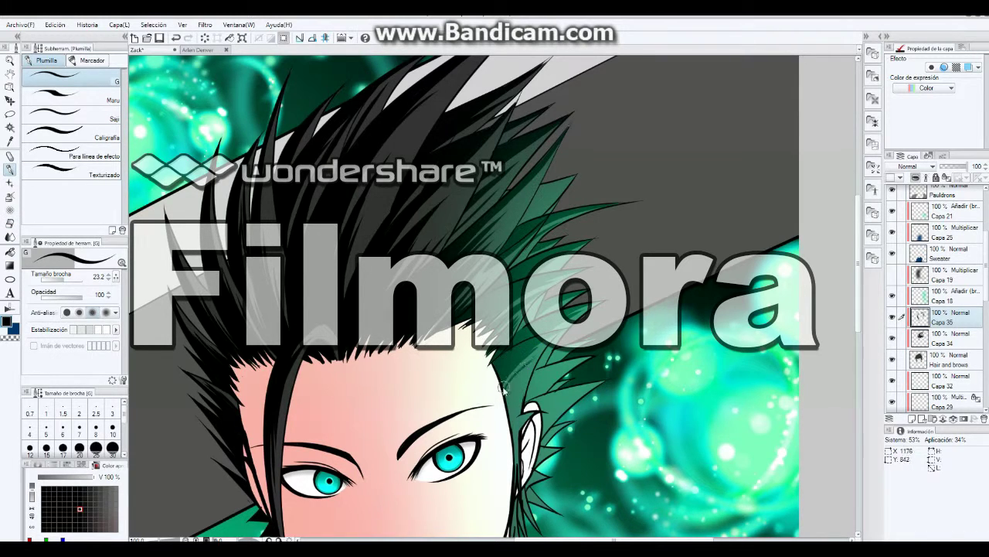
Try the Multiply shading layer Capa 19 directly above Hair and brows and undo the reordering
{"action": "left_click_drag", "start_coordinate": [943, 317], "coordinate": [943, 344]}
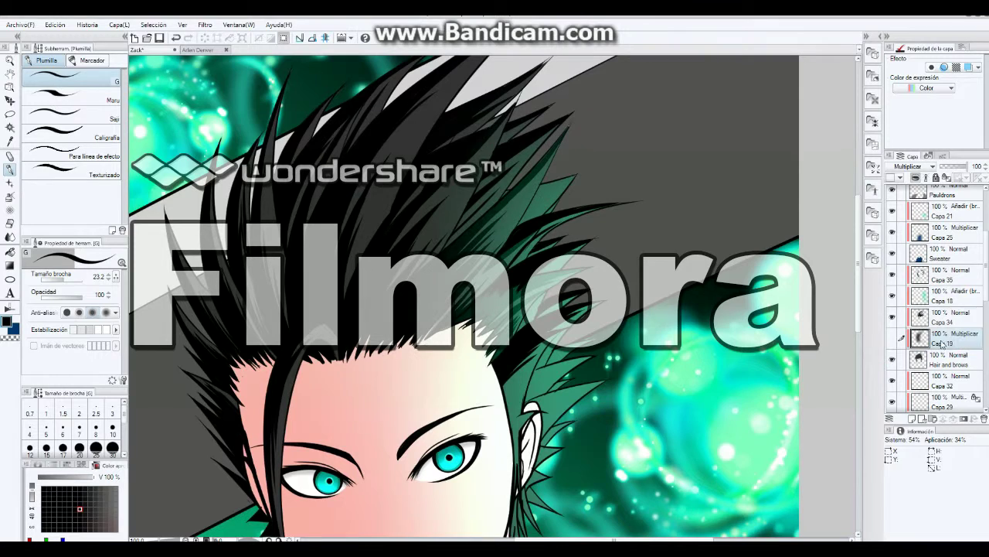
{"action": "key", "text": "ctrl+z"}
{"action": "key", "text": "ctrl+z"}
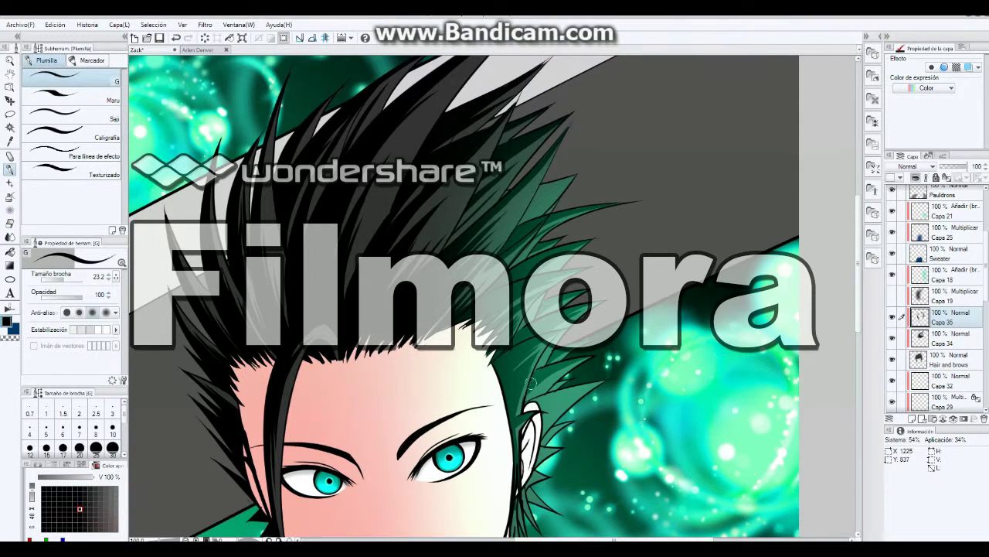
Paint black shadows on the green spikes near the ear, and on the upper right spikes using a new layer above Capa 35
{"action": "mouse_move", "coordinate": [524, 392]}
{"action": "left_mouse_down"}
{"action": "mouse_move", "coordinate": [558, 404]}
{"action": "mouse_move", "coordinate": [599, 384]}
{"action": "left_mouse_up"}
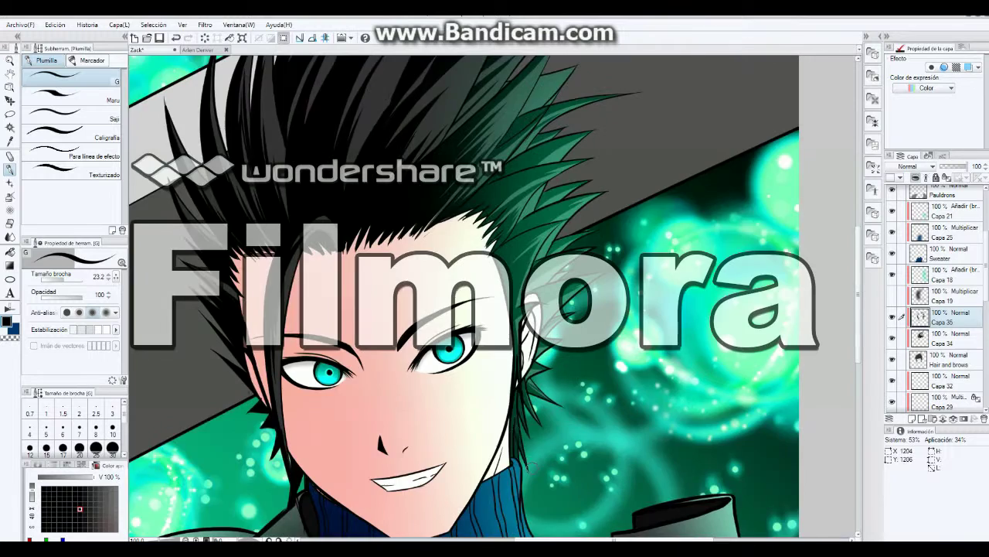
{"action": "left_click", "coordinate": [119, 24]}
{"action": "left_click", "coordinate": [154, 35]}
{"action": "left_click_drag", "start_coordinate": [514, 252], "coordinate": [564, 277]}
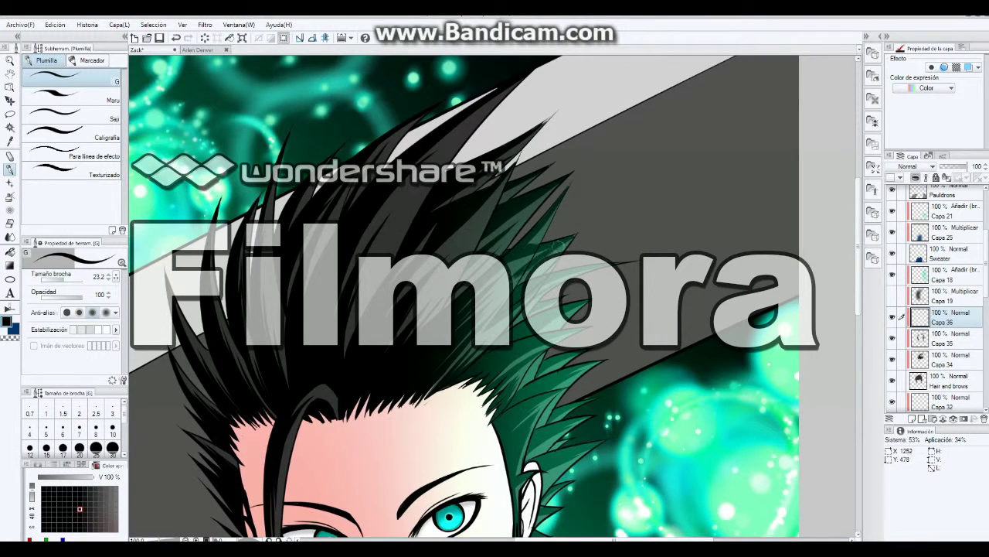
Show the Capa 19 hair shading again and check the hair against the whole illustration
{"action": "key", "text": "e"}
{"action": "key", "text": "ctrl+minus"}
{"action": "key", "text": "ctrl+minus"}
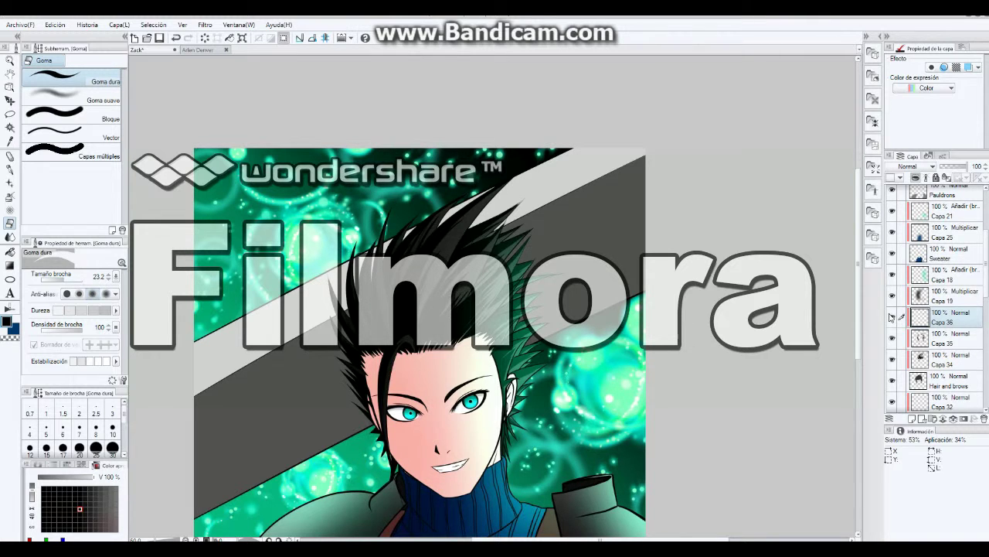
Try painting a salmon shadow along the upper eyelid of the right-hand eye on the Skin layer
{"action": "key", "text": "p"}
{"action": "scroll", "coordinate": [935, 301], "scroll_direction": "down", "scroll_amount": 4}
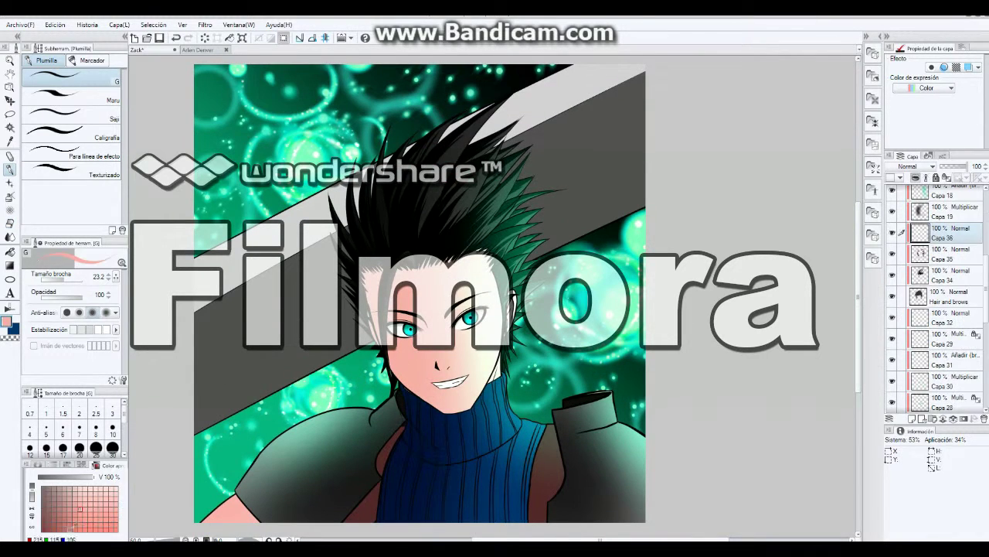
{"action": "scroll", "coordinate": [489, 293], "scroll_direction": "up", "scroll_amount": 4}
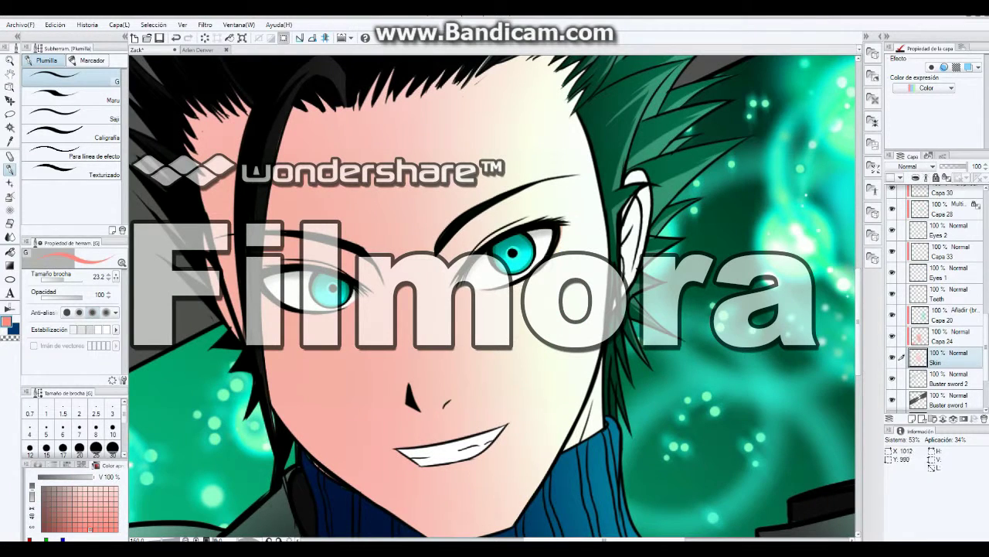
{"action": "left_click_drag", "start_coordinate": [498, 231], "coordinate": [562, 220]}
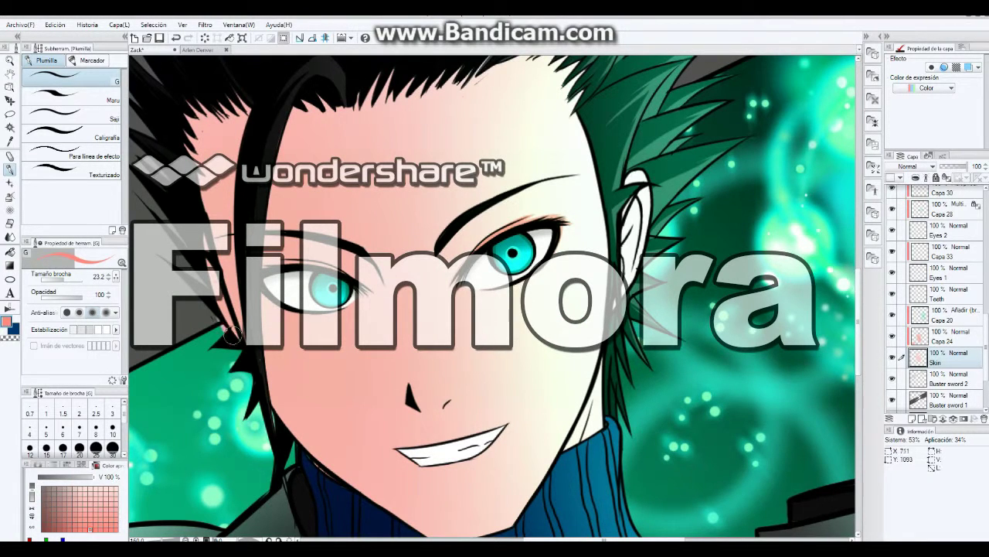
On a new clipped layer above Capa 20, paint salmon shadows on the eyelid and down the left side of the face
{"action": "key", "text": "ctrl+shift+n"}
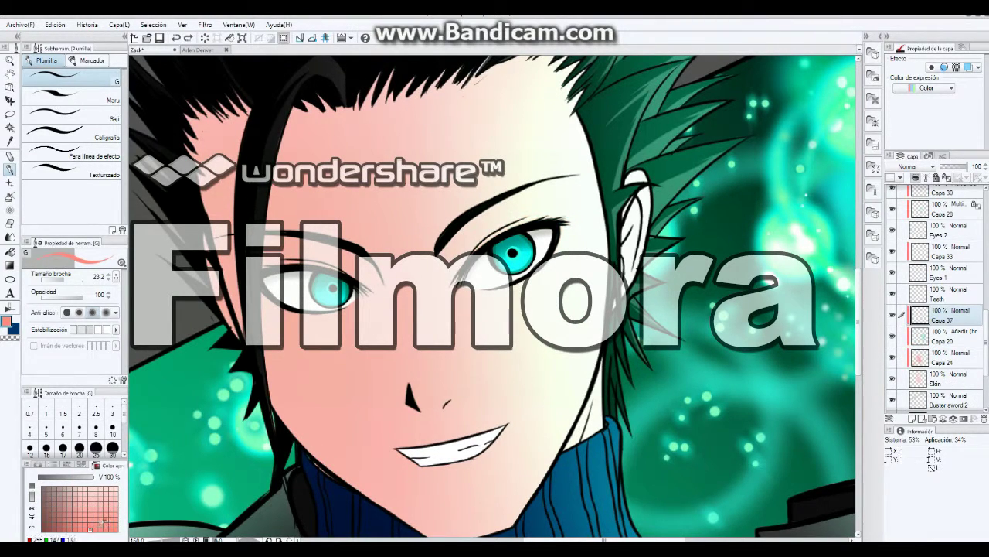
{"action": "left_click_drag", "start_coordinate": [483, 246], "coordinate": [562, 223]}
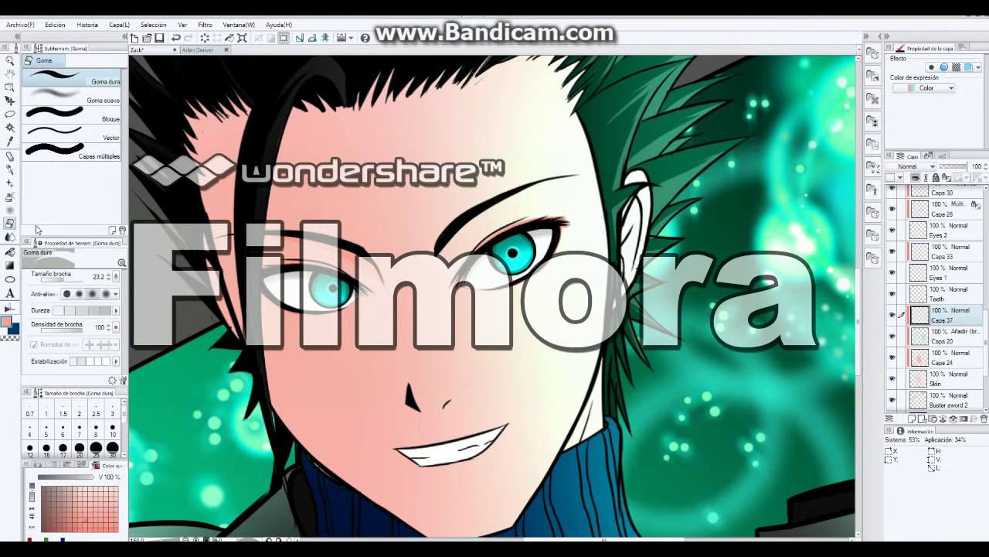
{"action": "left_click_drag", "start_coordinate": [224, 317], "coordinate": [241, 307]}
{"action": "left_click_drag", "start_coordinate": [209, 116], "coordinate": [313, 390]}
{"action": "scroll", "coordinate": [313, 391], "scroll_direction": "down", "scroll_amount": 1}
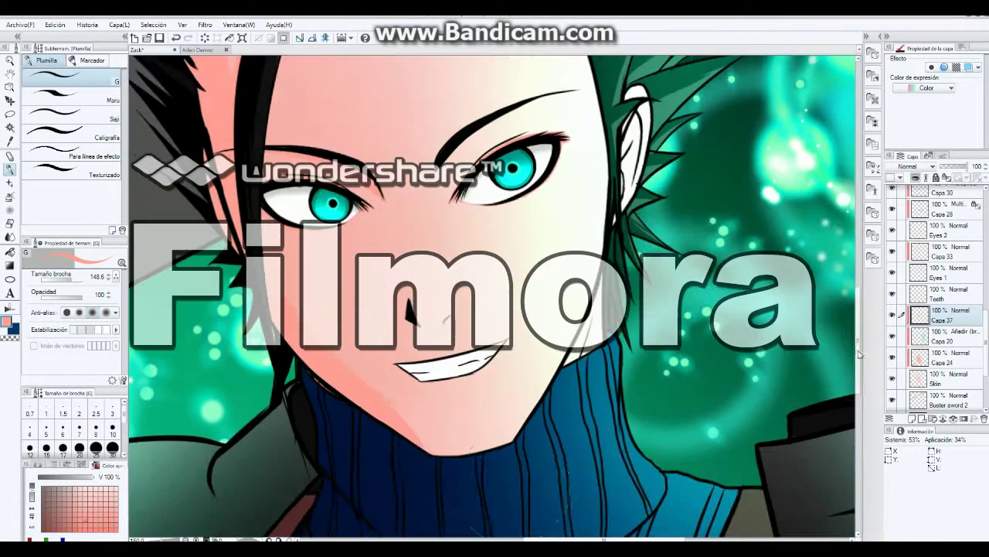
{"action": "scroll", "coordinate": [481, 474], "scroll_direction": "down", "scroll_amount": 2}
{"action": "scroll", "coordinate": [481, 474], "scroll_direction": "up", "scroll_amount": 3}
{"action": "key", "text": "e"}
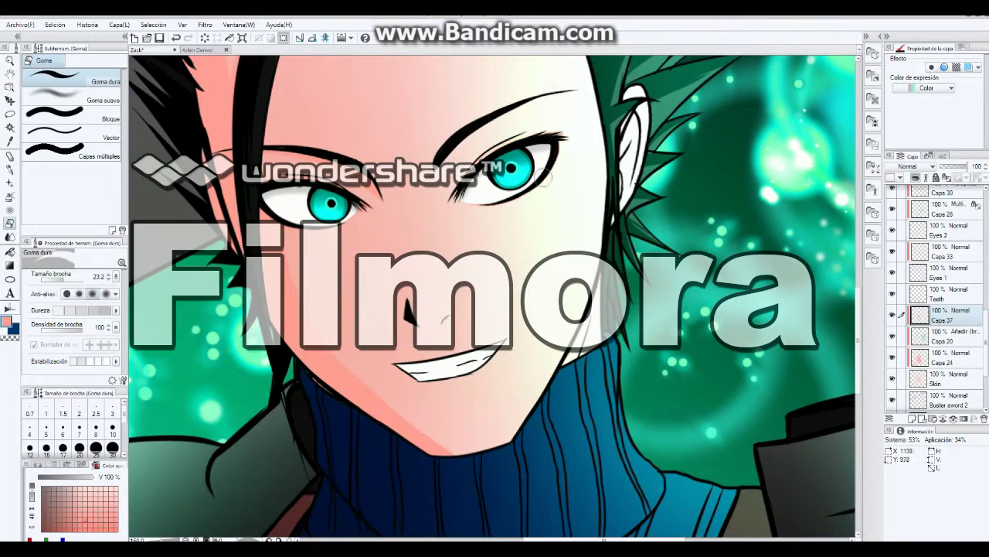
Refine the salmon face shadow into a softer tone and lock the transparent pixels of Capa 37
{"action": "key", "text": "p"}
{"action": "scroll", "coordinate": [492, 296], "scroll_direction": "up", "scroll_amount": 3}
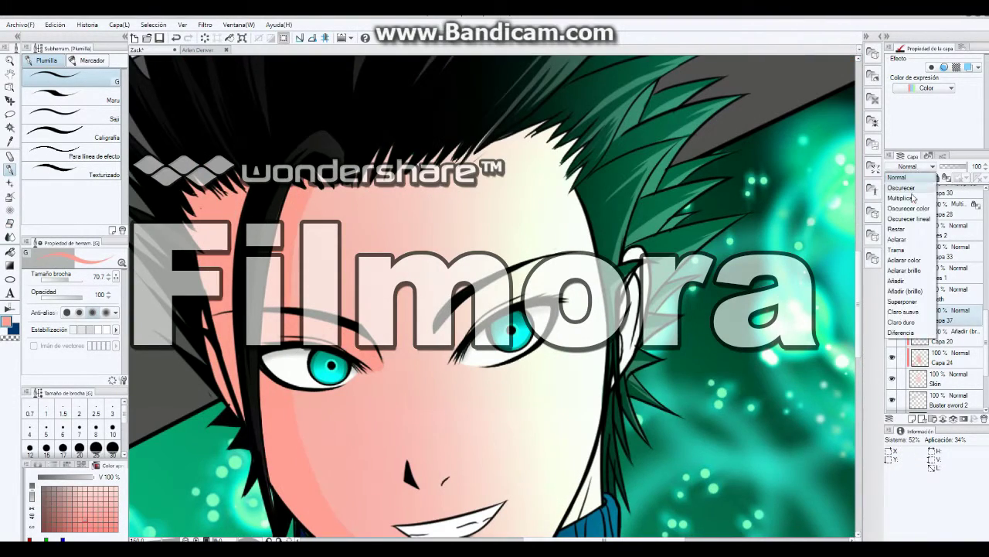
{"action": "scroll", "coordinate": [398, 420], "scroll_direction": "down", "scroll_amount": 3}
{"action": "key", "text": "e"}
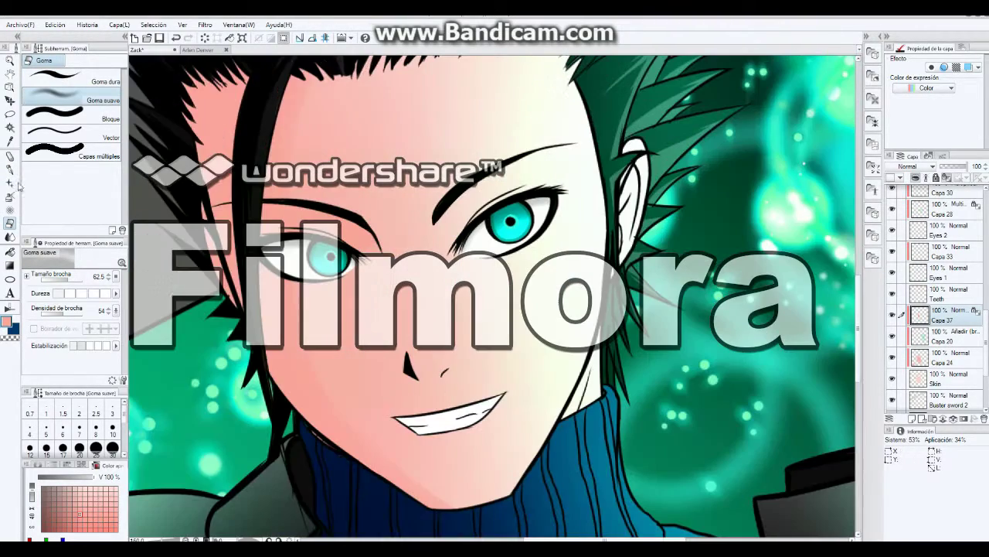
Add a raster layer above Capa 37, airbrush soft salmon shading around the eyes at size 9.8, and set it to Multiply
{"action": "key", "text": "p"}
{"action": "left_click", "coordinate": [119, 24]}
{"action": "mouse_move", "coordinate": [85, 34]}
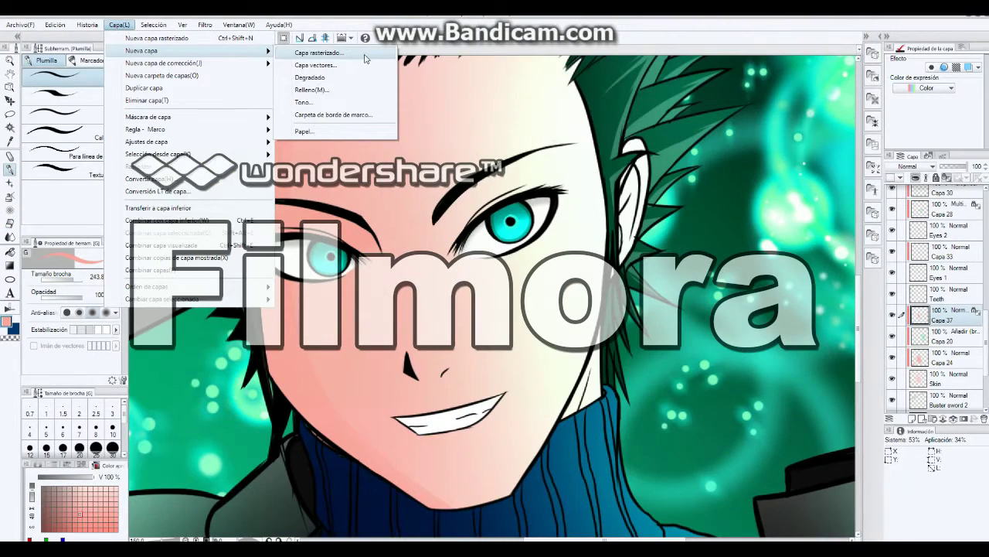
{"action": "left_click", "coordinate": [363, 56]}
{"action": "key", "text": "b"}
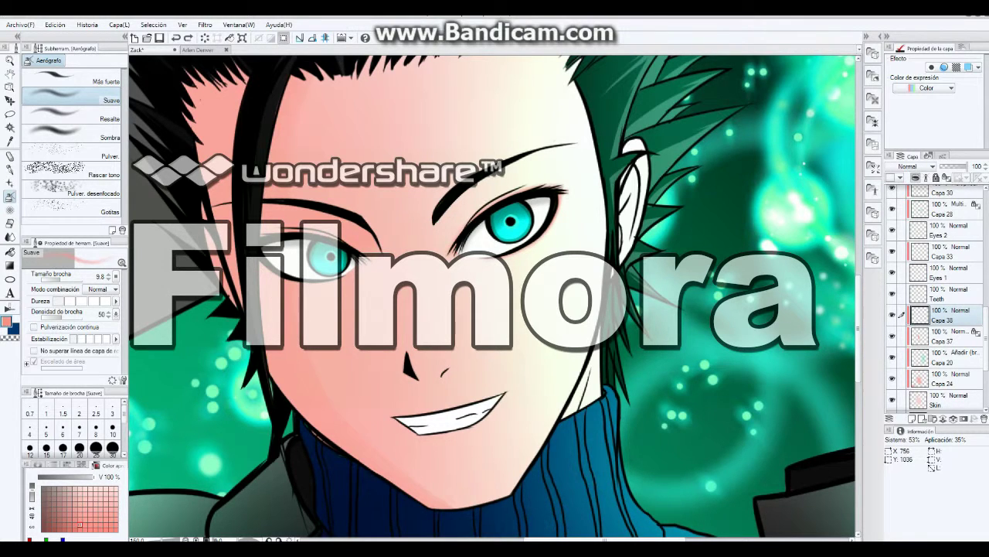
{"action": "scroll", "coordinate": [364, 247], "scroll_direction": "down", "scroll_amount": 3}
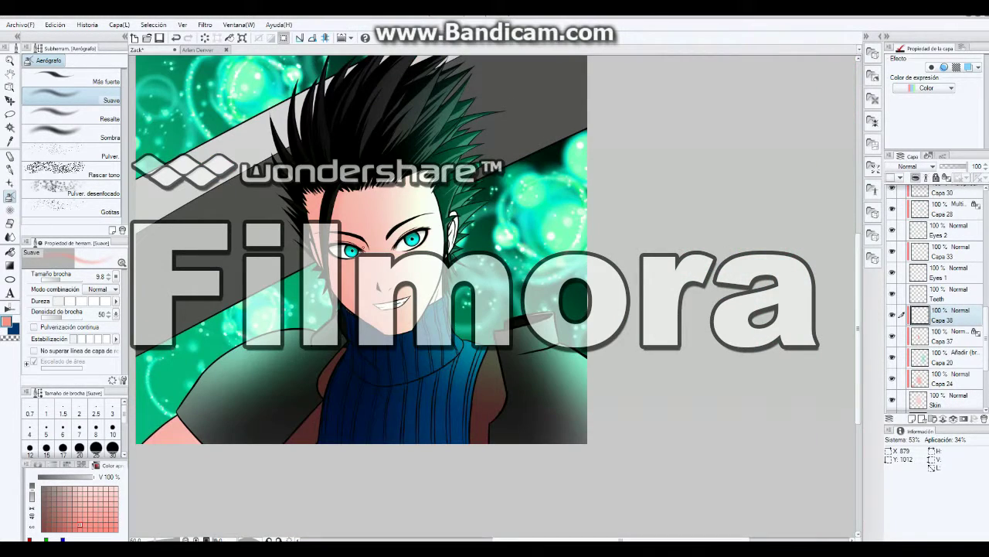
{"action": "key", "text": "e"}
{"action": "scroll", "coordinate": [224, 468], "scroll_direction": "down", "scroll_amount": 1}
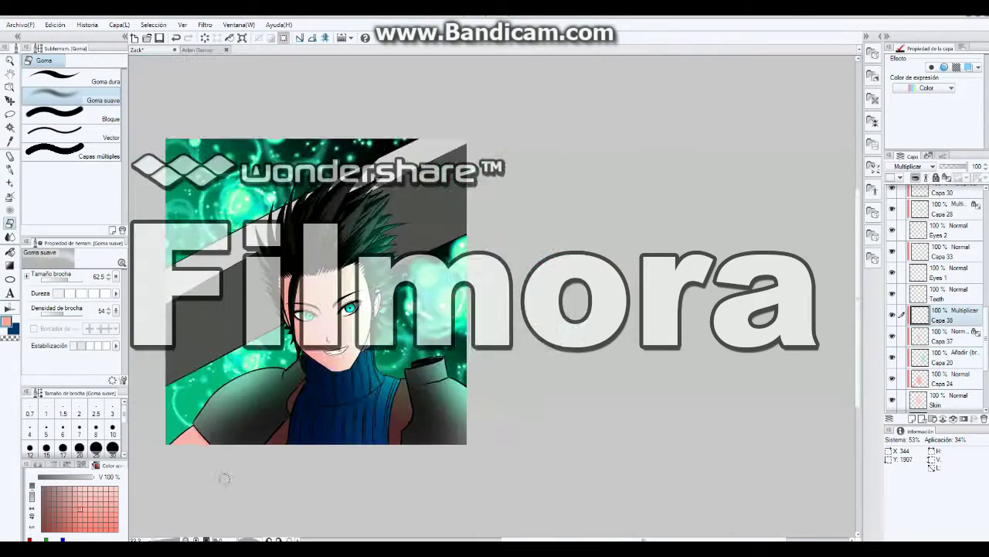
Sample the sweater's dark blue, try a bucket fill with it on the sweater, and undo the fill
{"action": "scroll", "coordinate": [224, 464], "scroll_direction": "up", "scroll_amount": 2}
{"action": "left_click", "coordinate": [393, 457], "text": "alt"}
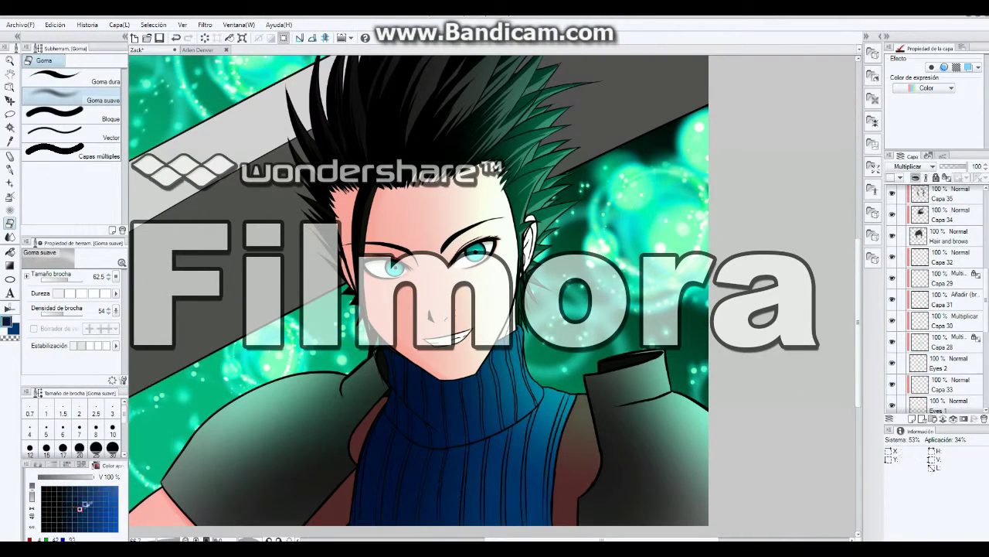
{"action": "key", "text": "g"}
{"action": "left_click", "coordinate": [400, 490]}
{"action": "key", "text": "ctrl+z"}
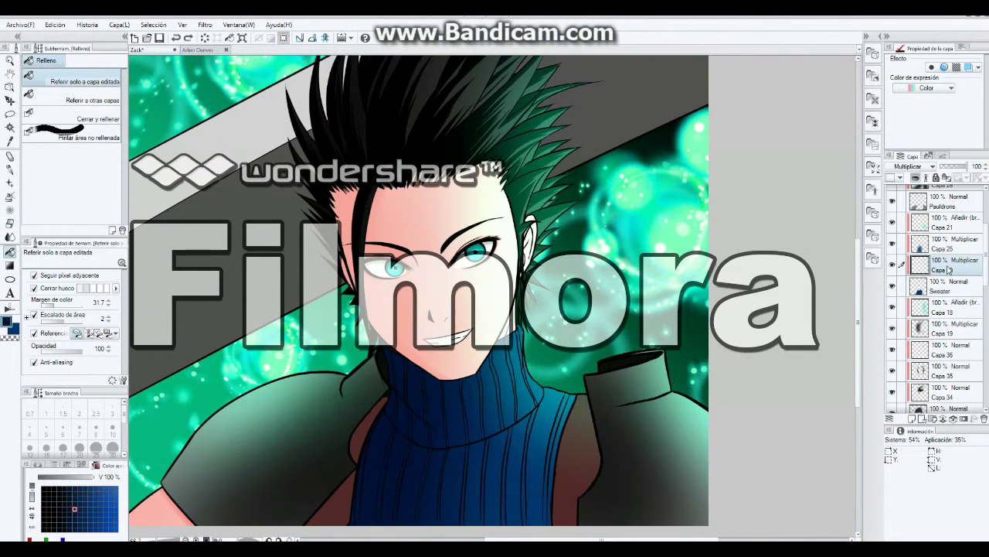
Draw dark blue rib shadows on the sweater with the G pen, keeping Capa 39 in Normal mode below Capa 25
{"action": "key", "text": "ctrl+z"}
{"action": "left_click", "coordinate": [438, 503]}
{"action": "key", "text": "ctrl+z"}
{"action": "key", "text": "p"}
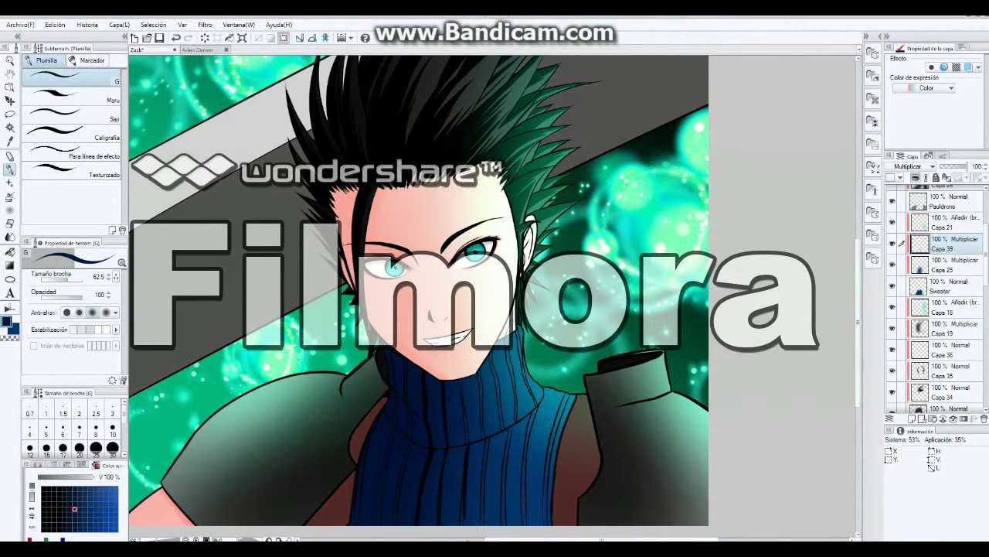
{"action": "key", "text": "ctrl+z"}
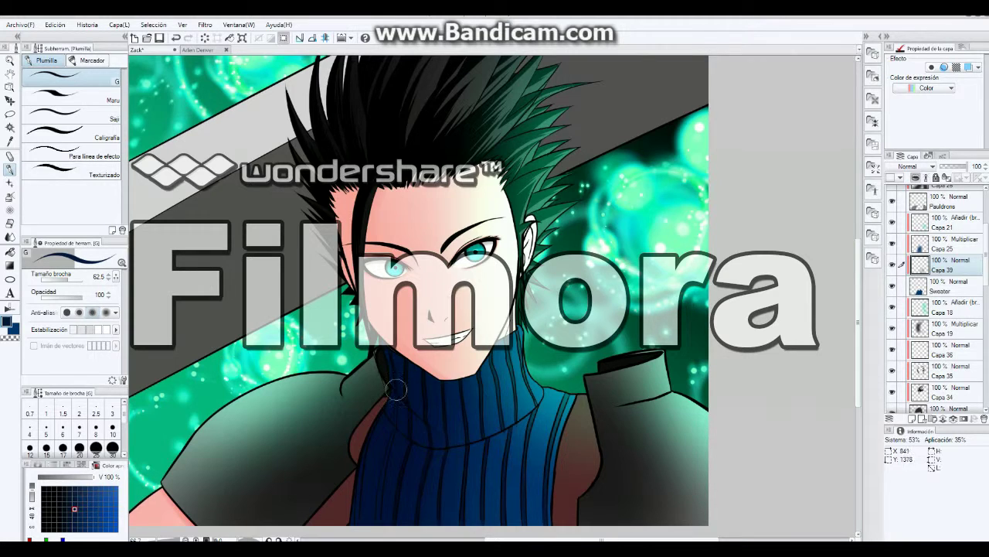
{"action": "scroll", "coordinate": [546, 476], "scroll_direction": "down", "scroll_amount": 2}
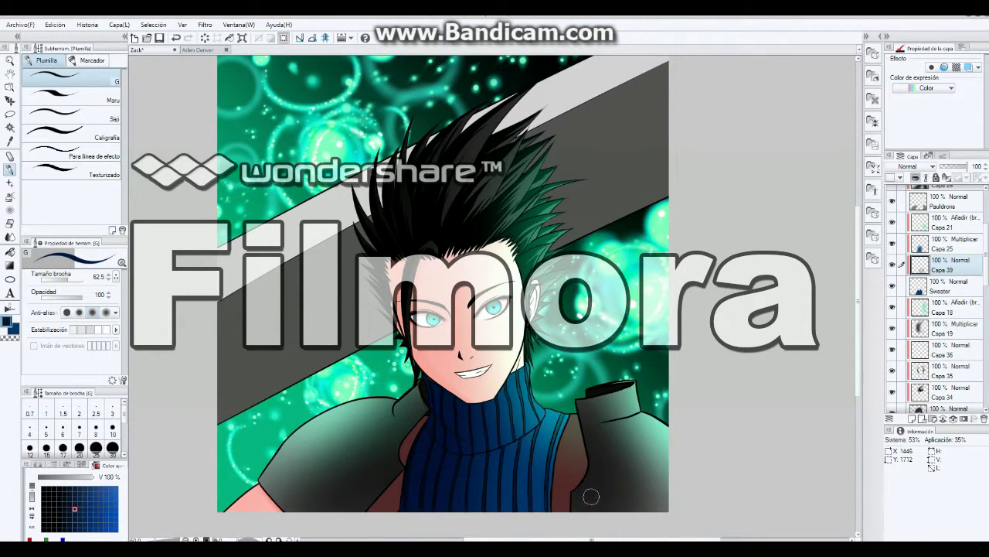
Choose a near-black color and try airbrushing shading at size 55.2 on the right pauldron in Capa 26
{"action": "left_click", "coordinate": [413, 345], "text": "ctrl"}
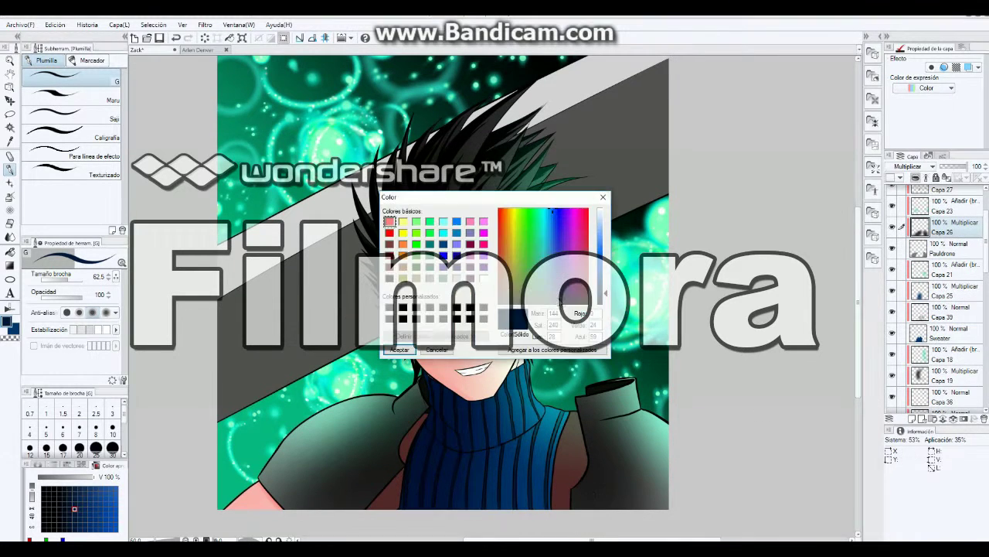
{"action": "key", "text": "b"}
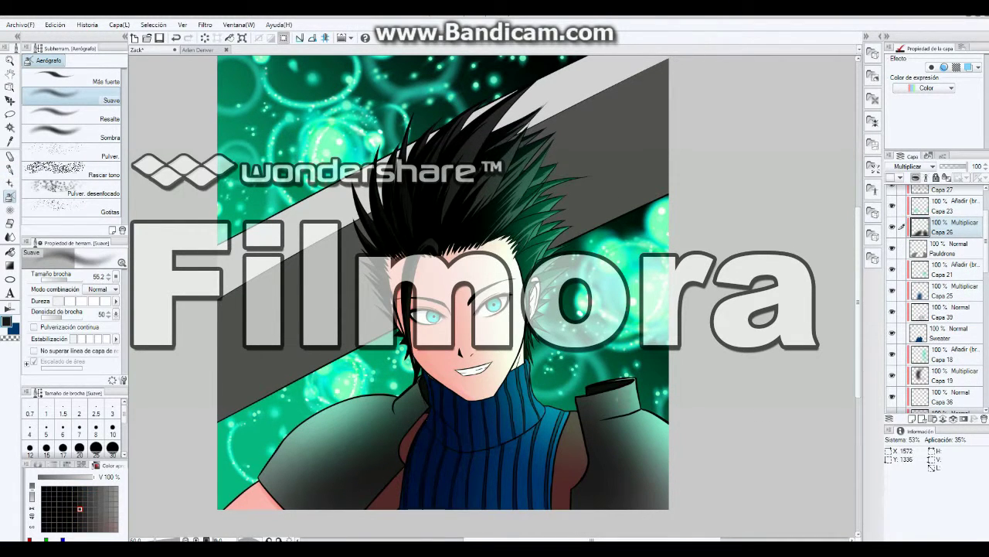
{"action": "mouse_move", "coordinate": [633, 383]}
{"action": "left_mouse_down"}
{"action": "mouse_move", "coordinate": [601, 403]}
{"action": "mouse_move", "coordinate": [578, 396]}
{"action": "left_mouse_up"}
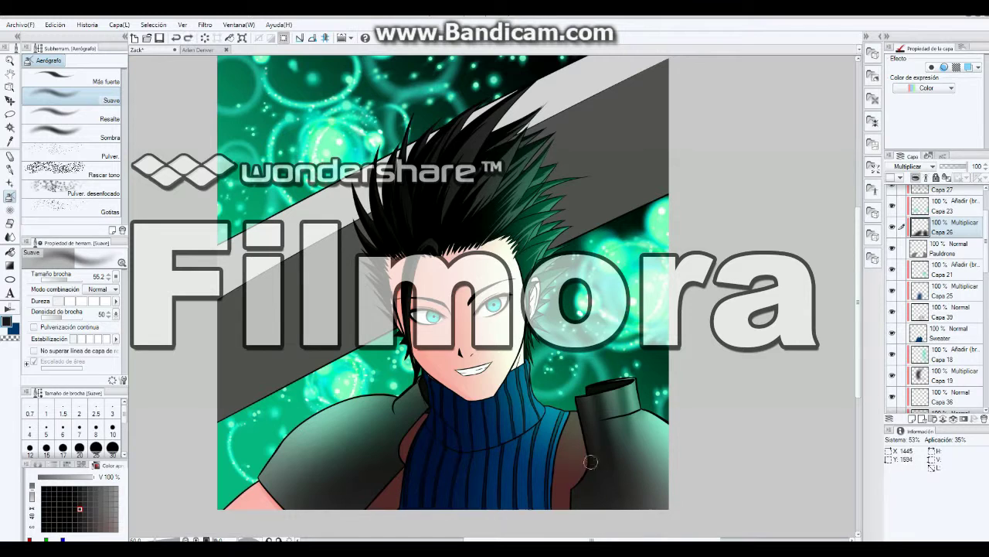
{"action": "key", "text": "e"}
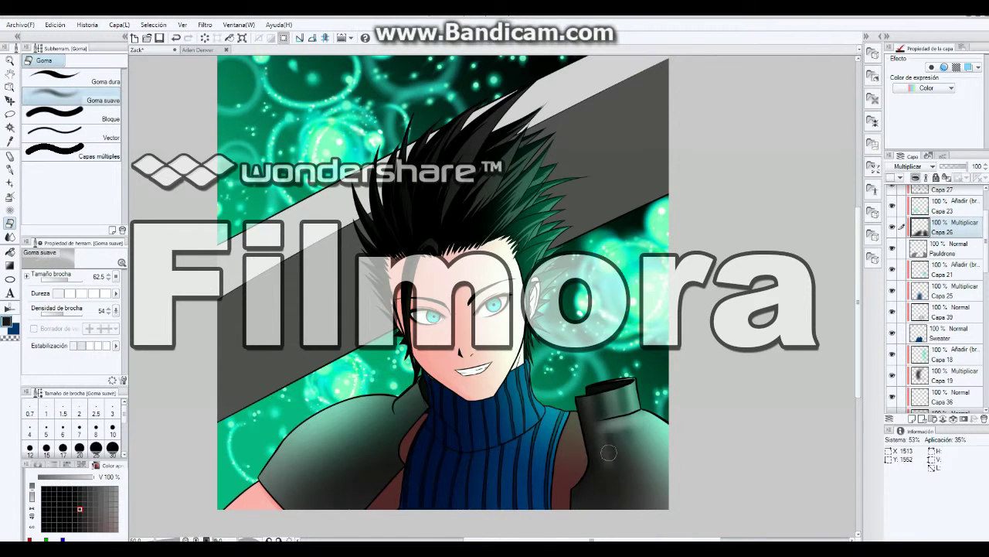
Add a clipped Multiply layer above Capa 23 and airbrush dark shadow streaks on the right pauldron at size 55.2
{"action": "left_click", "coordinate": [119, 24]}
{"action": "left_click", "coordinate": [135, 37]}
{"action": "key", "text": "b"}
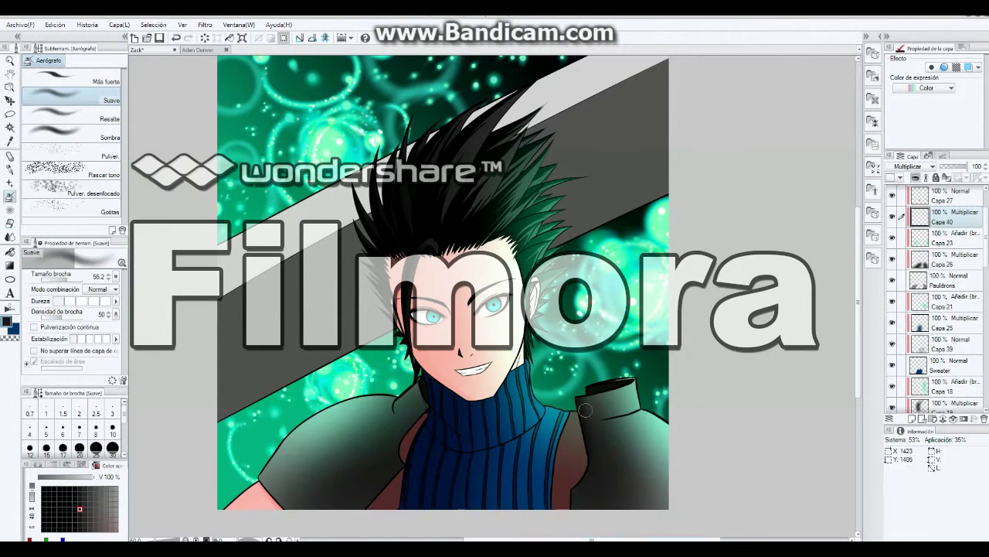
{"action": "left_click_drag", "start_coordinate": [612, 433], "coordinate": [622, 381]}
{"action": "key", "text": "e"}
{"action": "key", "text": "b"}
{"action": "left_click_drag", "start_coordinate": [623, 417], "coordinate": [680, 514]}
{"action": "mouse_move", "coordinate": [657, 410]}
{"action": "left_mouse_down"}
{"action": "mouse_move", "coordinate": [693, 464]}
{"action": "mouse_move", "coordinate": [626, 506]}
{"action": "left_mouse_up"}
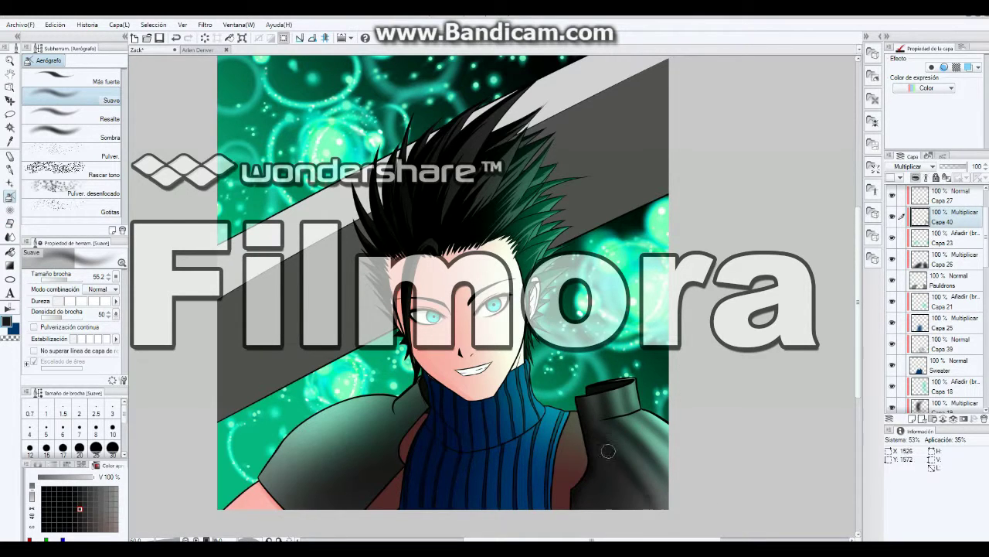
Airbrush dark curved shadows along the left pauldron, blending them with the soft eraser
{"action": "left_click_drag", "start_coordinate": [402, 406], "coordinate": [417, 436]}
{"action": "left_click_drag", "start_coordinate": [364, 464], "coordinate": [398, 502]}
{"action": "key", "text": "e"}
{"action": "left_click_drag", "start_coordinate": [429, 383], "coordinate": [325, 464]}
{"action": "key", "text": "b"}
{"action": "left_click_drag", "start_coordinate": [387, 402], "coordinate": [294, 464]}
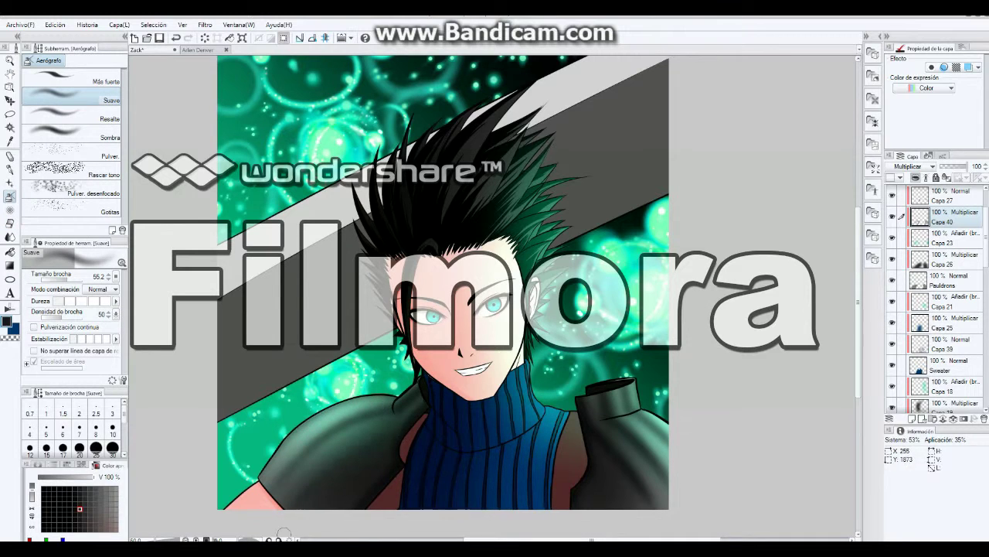
{"action": "left_click_drag", "start_coordinate": [402, 429], "coordinate": [309, 503]}
Add a clipped Add (Glow) layer above Capa 40 and airbrush turquoise highlights on the pauldrons, trimming them with the soft eraser
{"action": "left_click", "coordinate": [947, 237]}
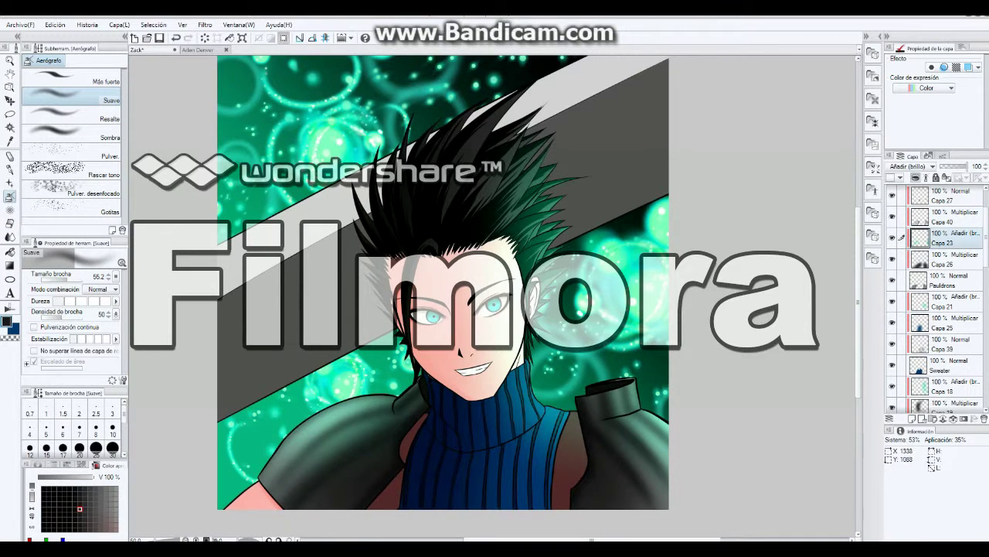
{"action": "key", "text": "ctrl+shift+n"}
{"action": "key", "text": "e"}
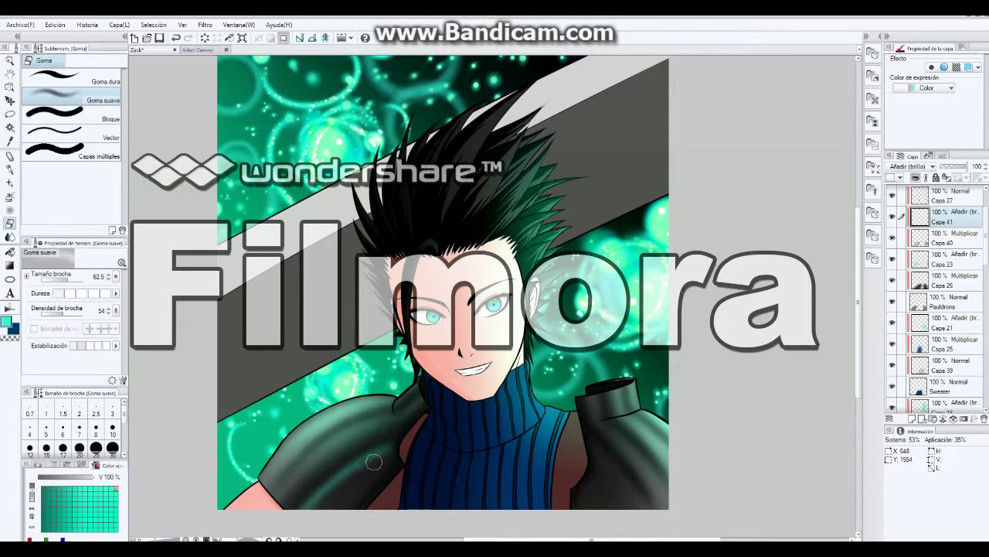
{"action": "key", "text": "b"}
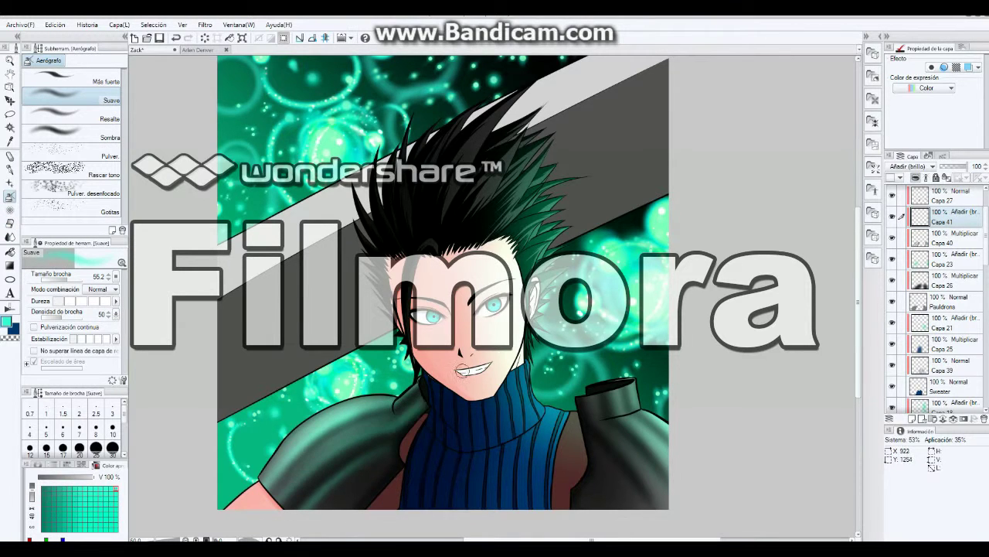
Extend the turquoise airbrush highlights along the folds and edges of both pauldrons and soften them with the eraser at size 62.5
{"action": "scroll", "coordinate": [348, 440], "scroll_direction": "down", "scroll_amount": 5}
{"action": "scroll", "coordinate": [347, 440], "scroll_direction": "up", "scroll_amount": 7}
{"action": "mouse_move", "coordinate": [707, 352]}
{"action": "left_mouse_down"}
{"action": "mouse_move", "coordinate": [766, 426]}
{"action": "mouse_move", "coordinate": [679, 410]}
{"action": "mouse_move", "coordinate": [692, 405]}
{"action": "left_mouse_up"}
{"action": "key", "text": "bracketleft"}
{"action": "key", "text": "bracketleft"}
{"action": "key", "text": "bracketleft"}
{"action": "key", "text": "bracketleft"}
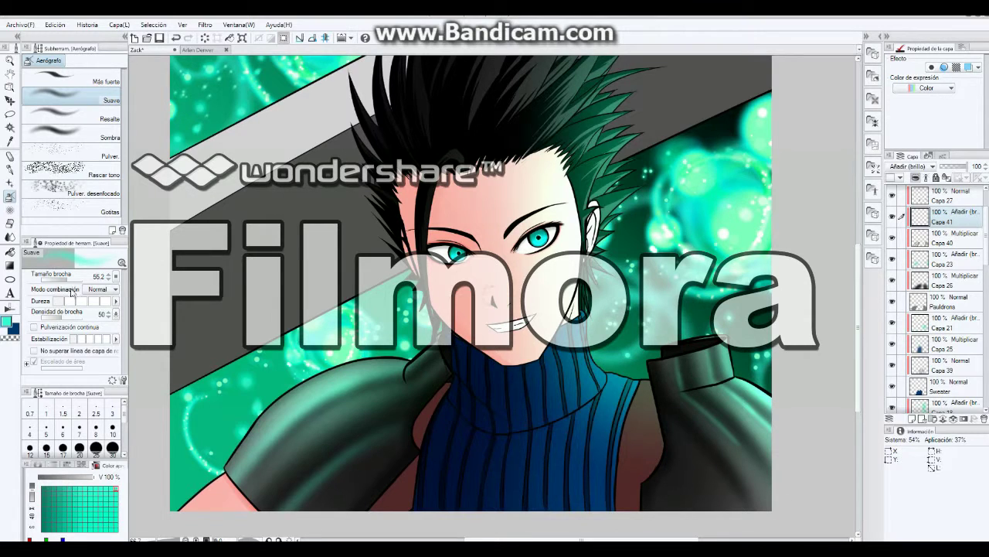
{"action": "key", "text": "e"}
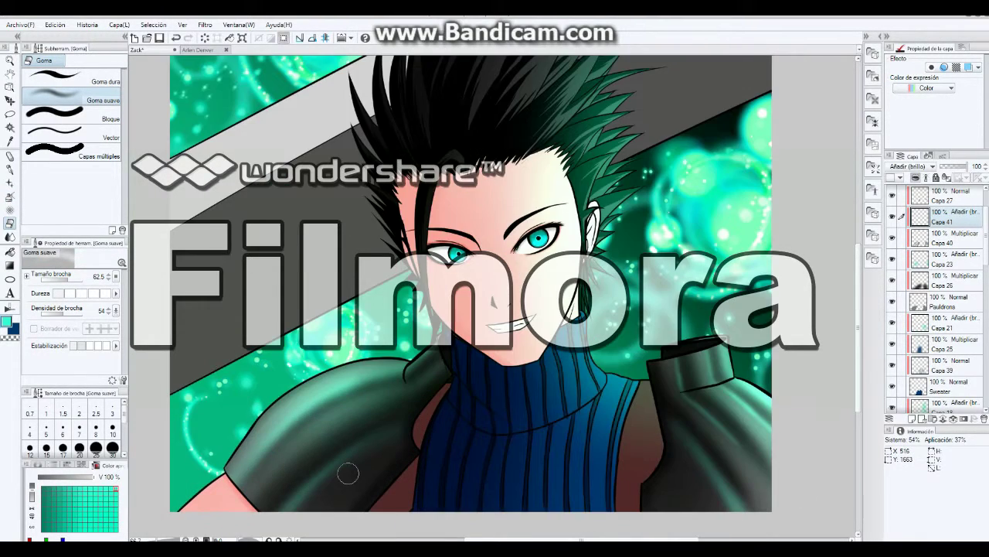
Add a clipped Multiply layer above Capa 25, draw fold shadows on the sweater collar, and soften them with the soft eraser
{"action": "left_click", "coordinate": [595, 468], "text": "ctrl+shift"}
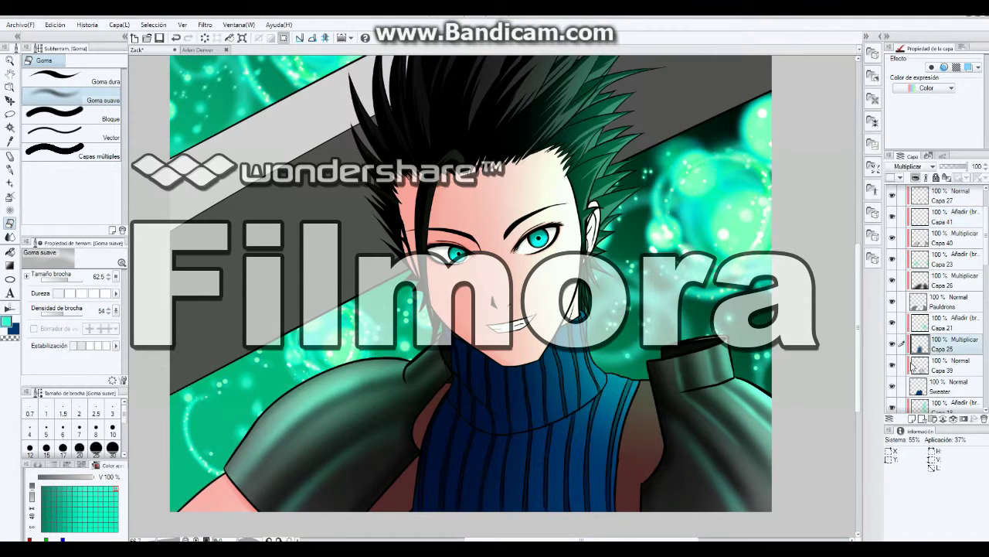
{"action": "key", "text": "e"}
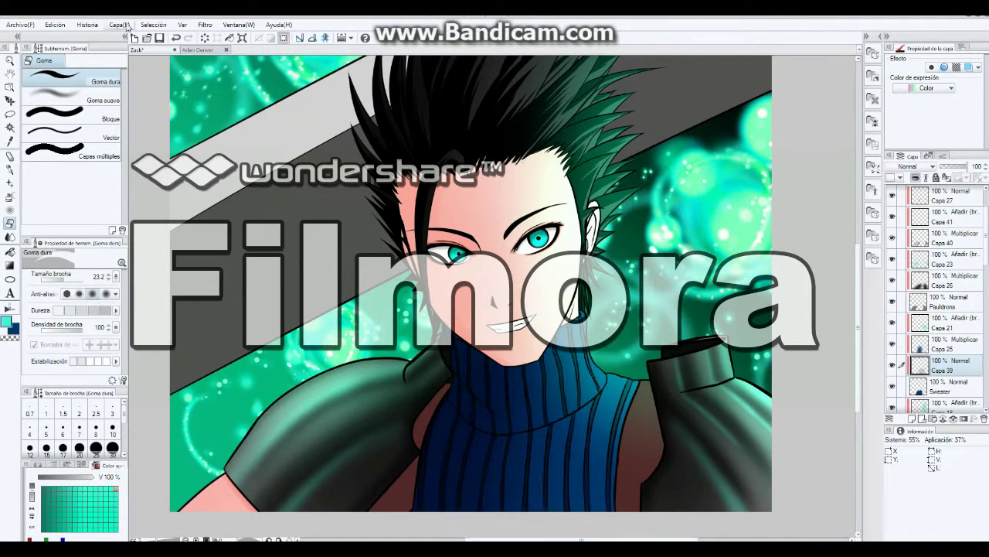
{"action": "key", "text": "ctrl+shift+n"}
{"action": "key", "text": "p"}
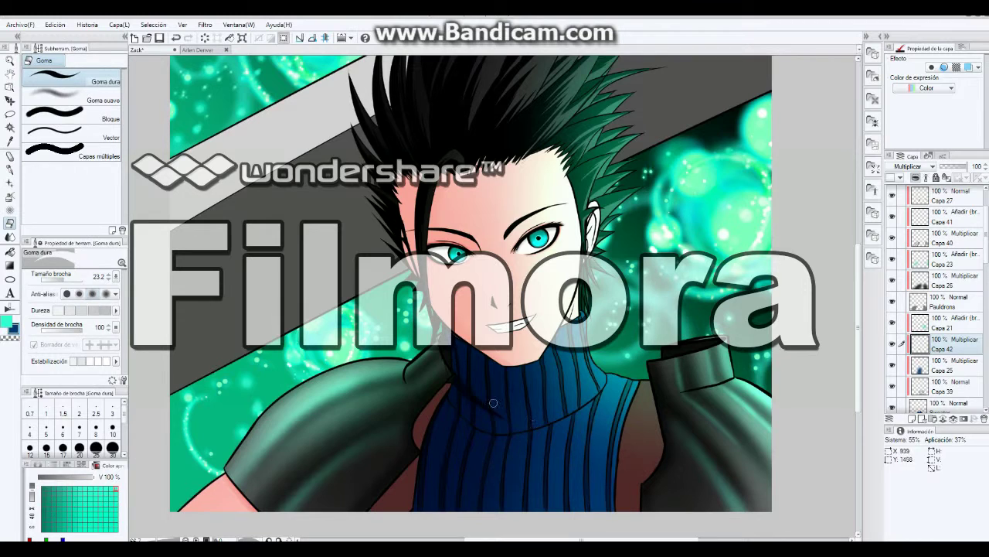
{"action": "key", "text": "e"}
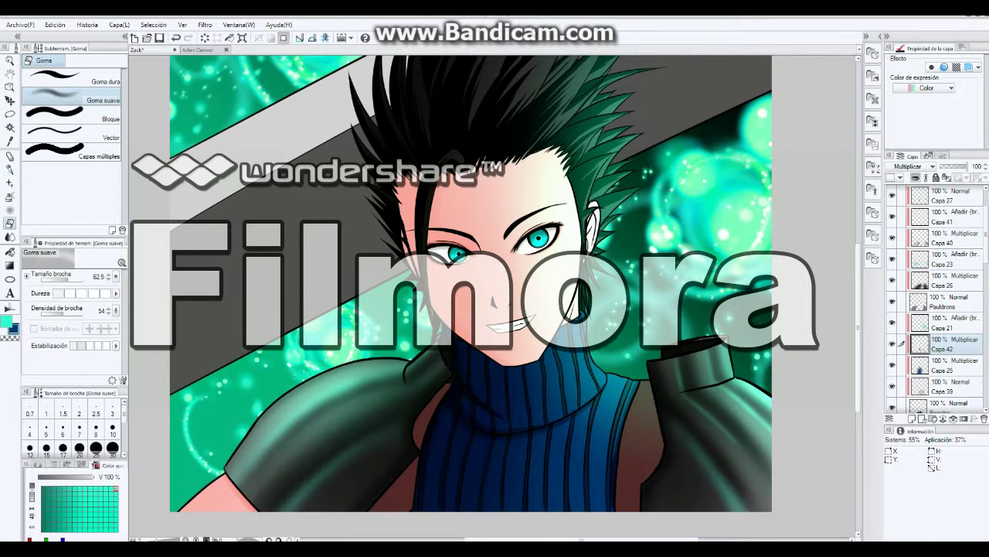
Add a clipped Multiply layer above Capa 22 and airbrush dark reddish-brown shading over the leather at size 353.5
{"action": "left_click", "coordinate": [119, 24]}
{"action": "key", "text": "b"}
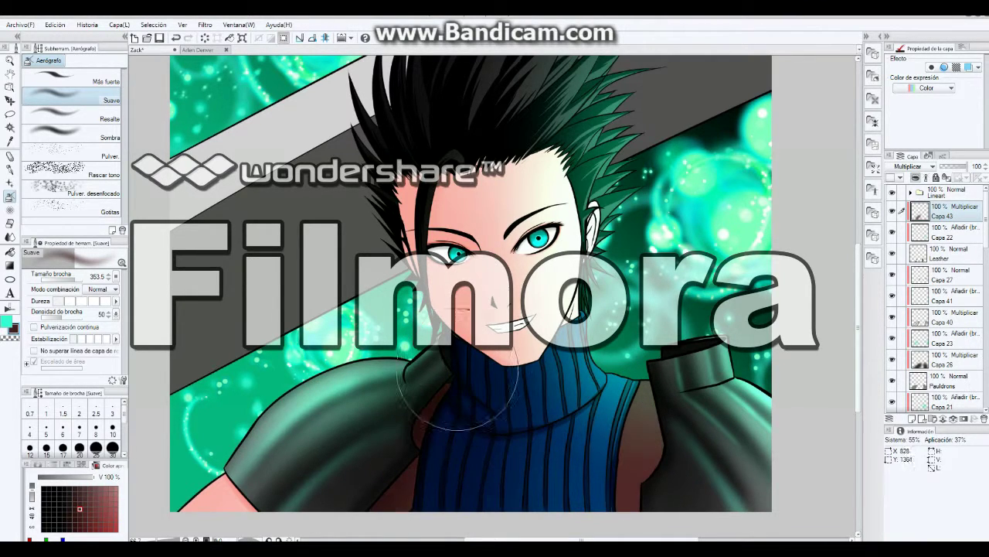
{"action": "scroll", "coordinate": [935, 302], "scroll_direction": "down", "scroll_amount": 5}
{"action": "left_click", "coordinate": [951, 276]}
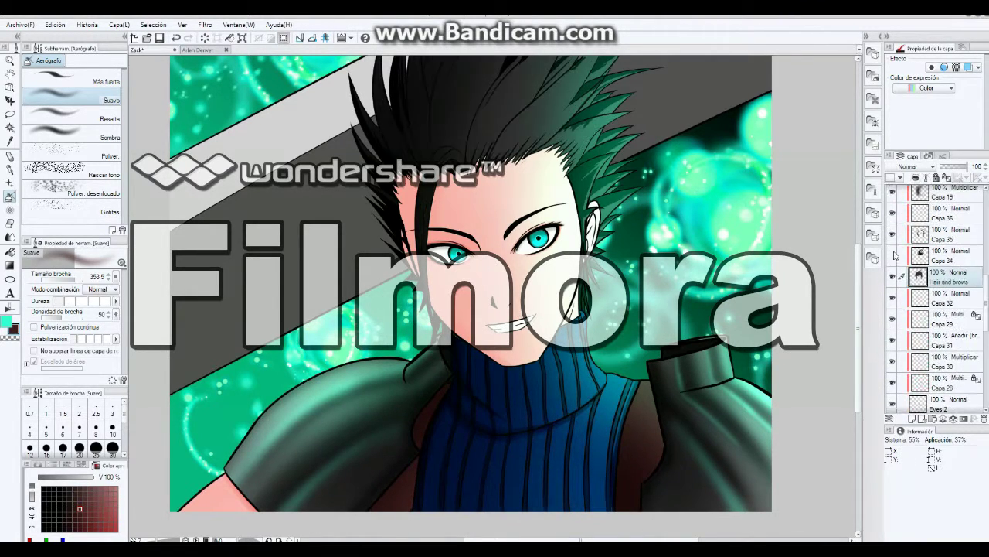
{"action": "left_click", "coordinate": [443, 356], "text": "ctrl+shift"}
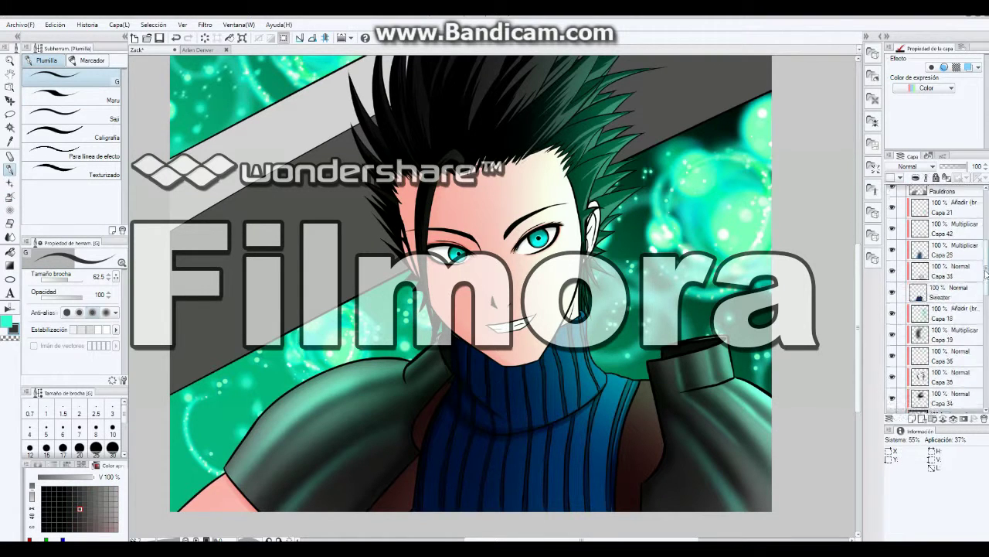
{"action": "key", "text": "e"}
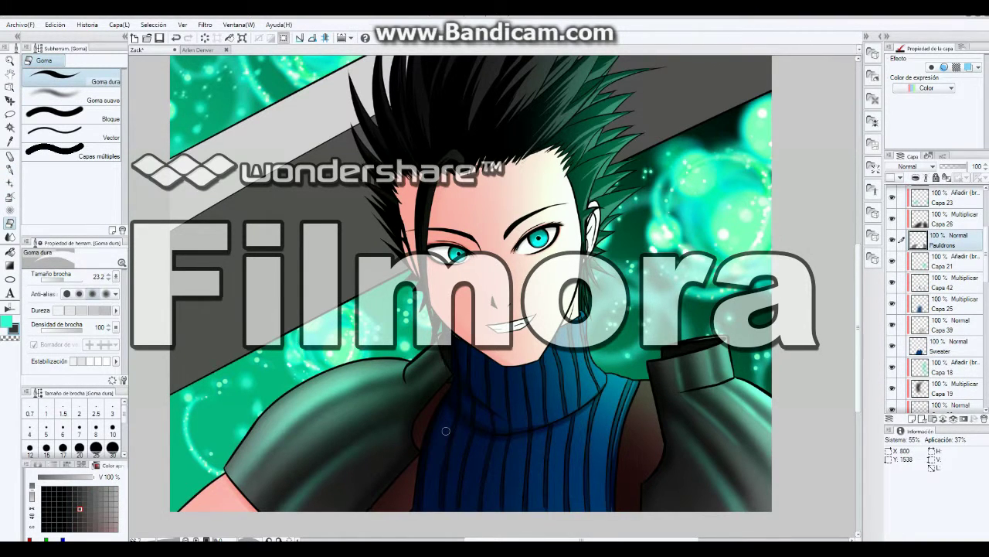
{"action": "scroll", "coordinate": [445, 431], "scroll_direction": "down", "scroll_amount": 1}
{"action": "scroll", "coordinate": [445, 431], "scroll_direction": "up", "scroll_amount": 2}
{"action": "scroll", "coordinate": [935, 301], "scroll_direction": "up", "scroll_amount": 1}
Refine the soft salmon face shading on Capa 38 in Multiply mode with the airbrush and the soft eraser at size 14.1
{"action": "left_click", "coordinate": [951, 279]}
{"action": "key", "text": "ctrl+plus"}
{"action": "key", "text": "ctrl+plus"}
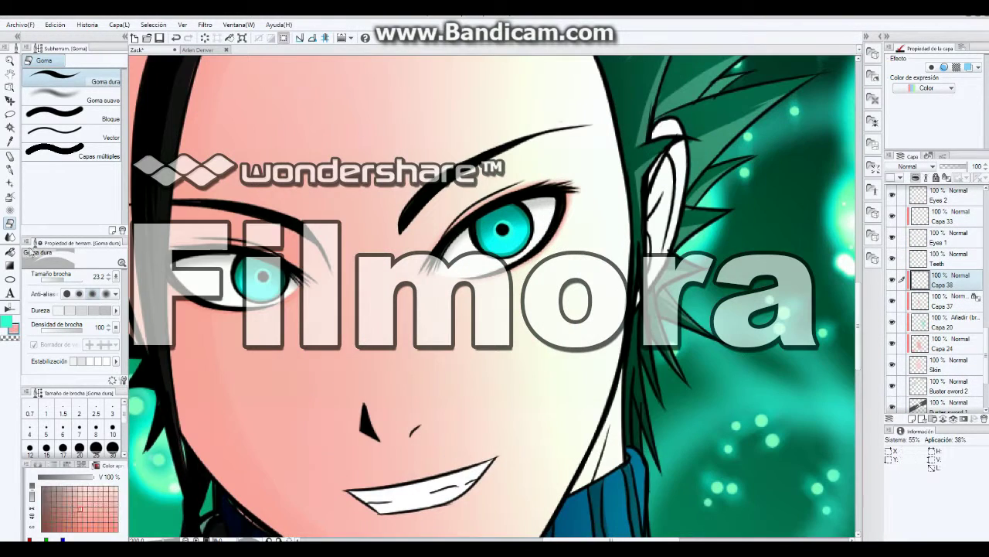
{"action": "key", "text": "b"}
{"action": "key", "text": "e"}
{"action": "key", "text": "b"}
{"action": "key", "text": "e"}
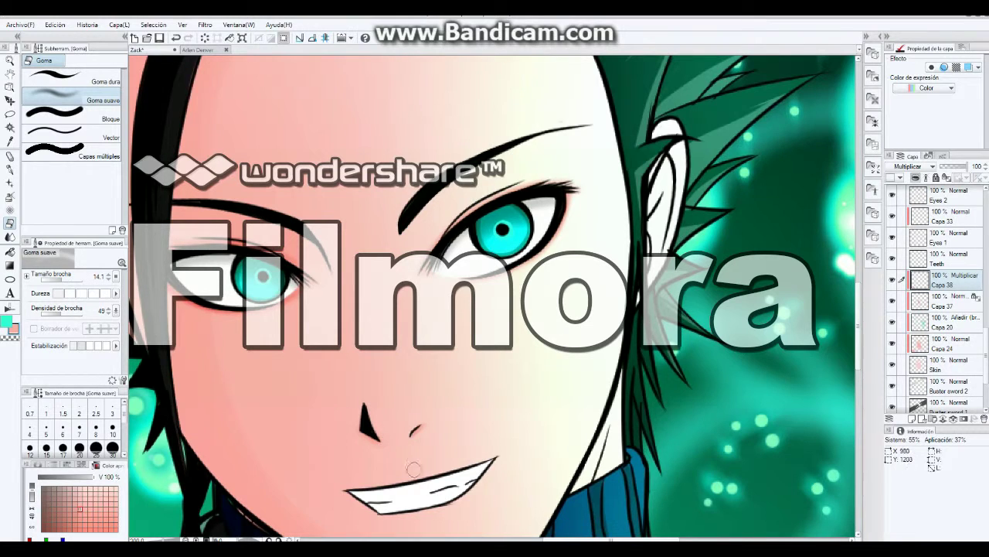
{"action": "key", "text": "b"}
{"action": "key", "text": "ctrl+minus"}
Lock the transparent pixels of Capa 38, unlock Capa 37, and paint a salmon shadow inside the ear with the G pen
{"action": "key", "text": "p"}
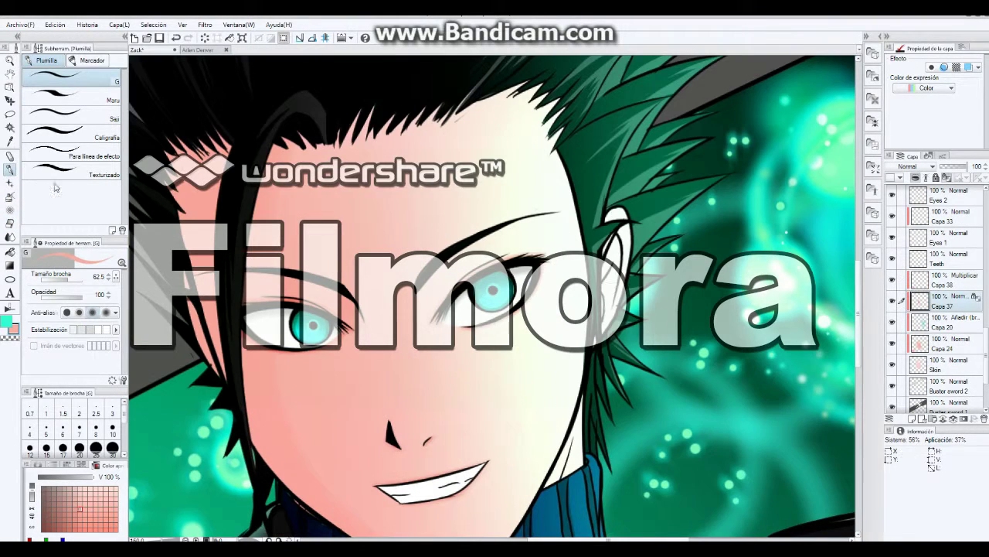
{"action": "key", "text": "alt+bracketleft"}
{"action": "key", "text": "ctrl+0"}
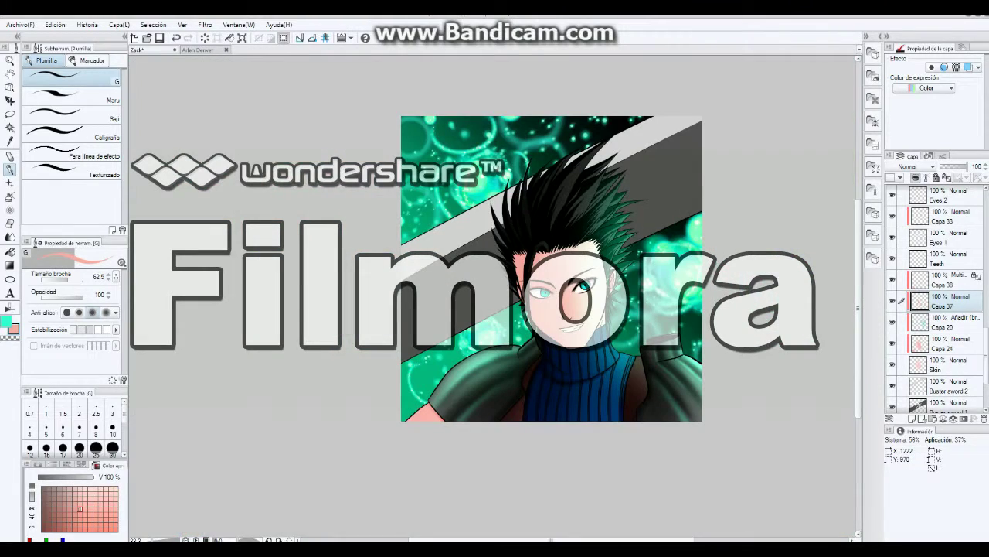
Add a raster layer above the Lineart folder and draw thin black hair strands with the G pen at size 26.3
{"action": "key", "text": "ctrl+plus"}
{"action": "key", "text": "ctrl+plus"}
{"action": "scroll", "coordinate": [935, 302], "scroll_direction": "up", "scroll_amount": 5}
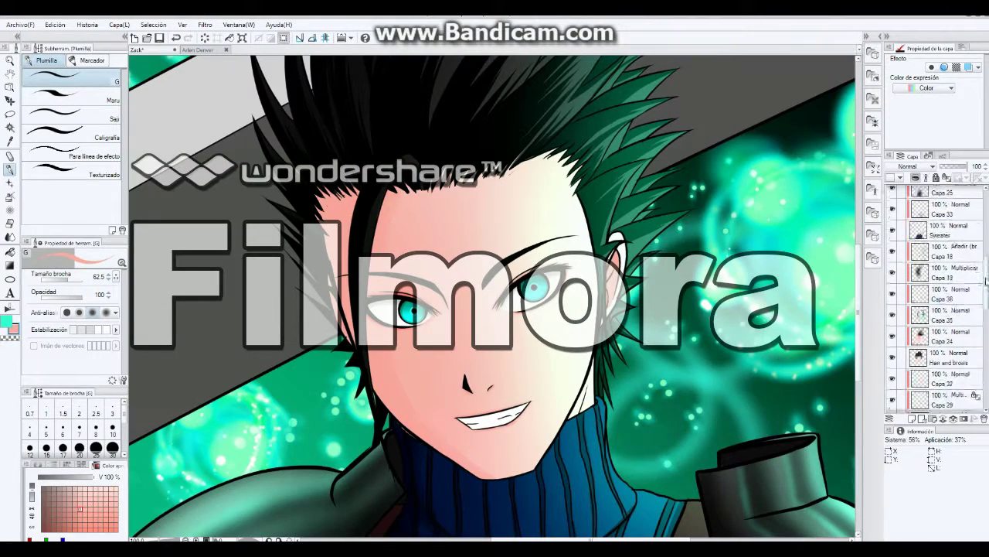
{"action": "left_click", "coordinate": [943, 196]}
{"action": "left_click", "coordinate": [68, 282]}
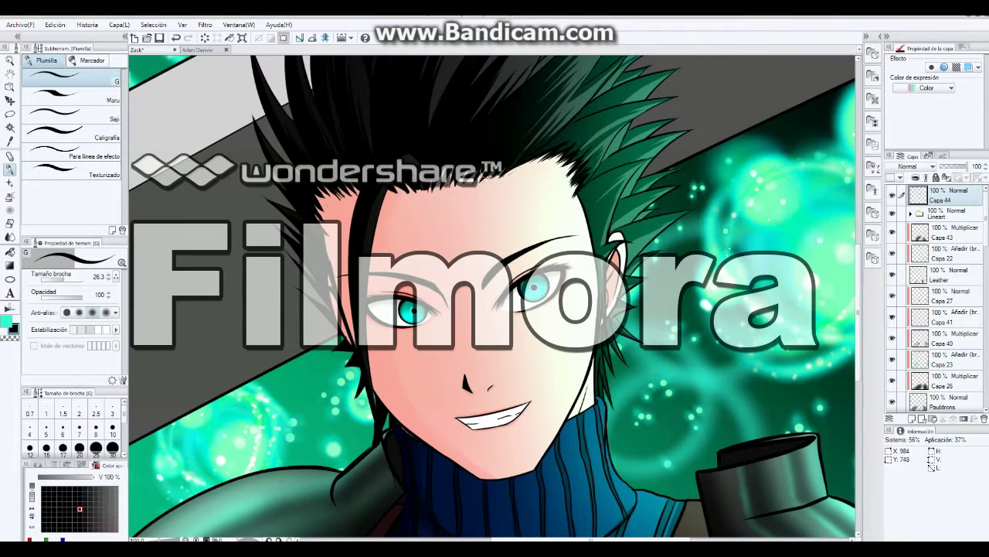
{"action": "key", "text": "alt"}
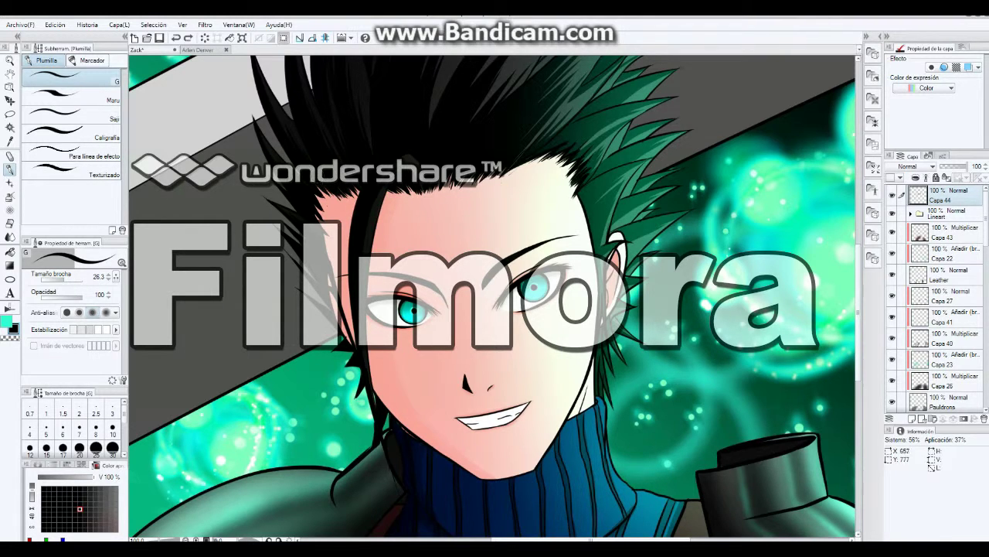
{"action": "key", "text": "e"}
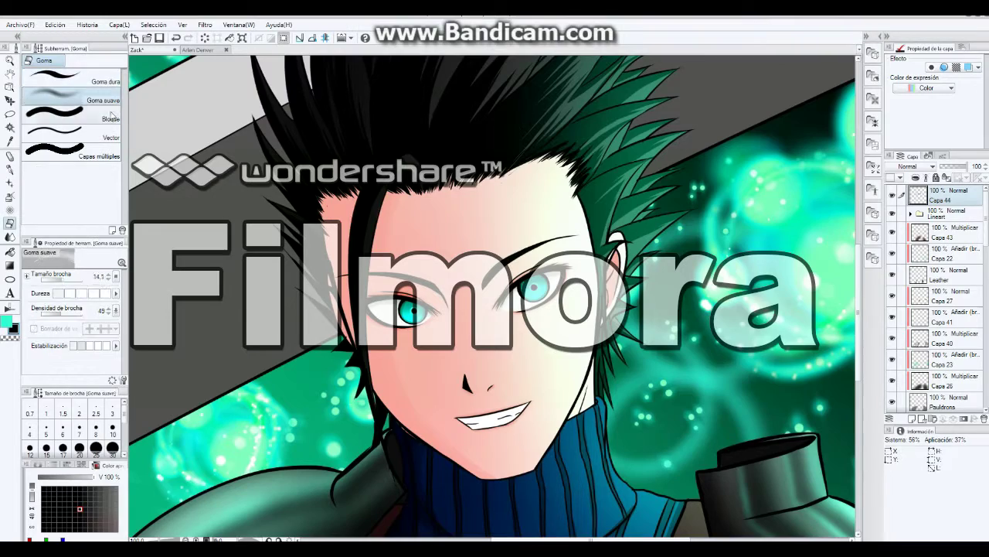
Select the Skin layer and touch up the skin color with the eraser at size 23.2 and the G pen
{"action": "scroll", "coordinate": [585, 147], "scroll_direction": "down", "scroll_amount": 5}
{"action": "scroll", "coordinate": [444, 376], "scroll_direction": "up", "scroll_amount": 6}
{"action": "left_click", "coordinate": [444, 376], "text": "ctrl+shift"}
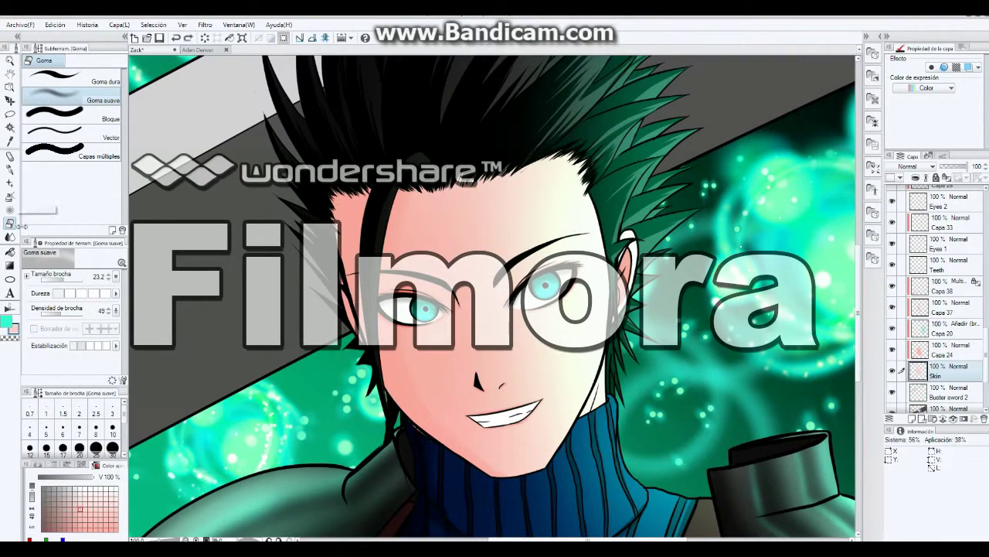
{"action": "key", "text": "p"}
{"action": "scroll", "coordinate": [464, 448], "scroll_direction": "down", "scroll_amount": 5}
{"action": "scroll", "coordinate": [464, 448], "scroll_direction": "up", "scroll_amount": 6}
Select Capa 44 and touch up the black hair strands around the head with the G pen at size 26.3
{"action": "left_click", "coordinate": [317, 328], "text": "ctrl+shift"}
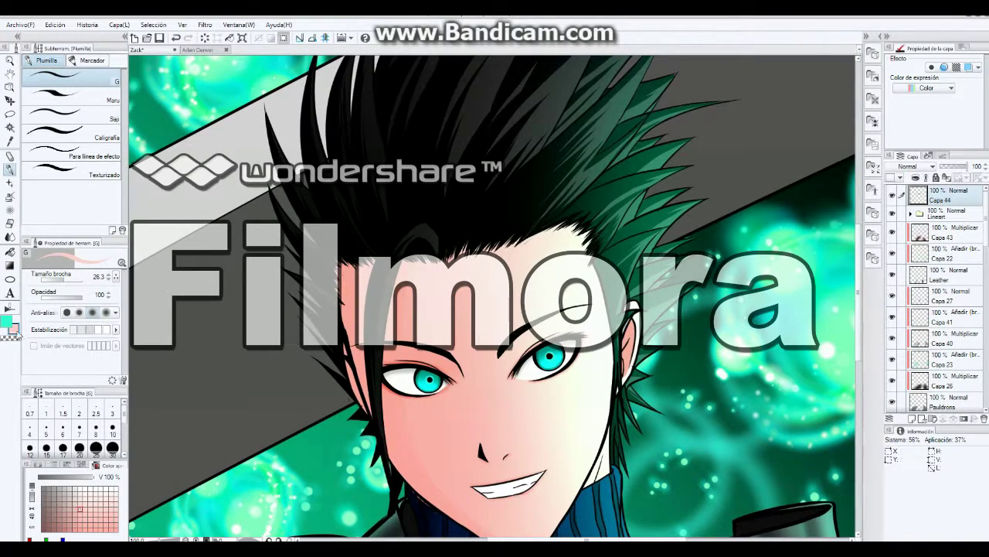
{"action": "scroll", "coordinate": [663, 64], "scroll_direction": "up", "scroll_amount": 3}
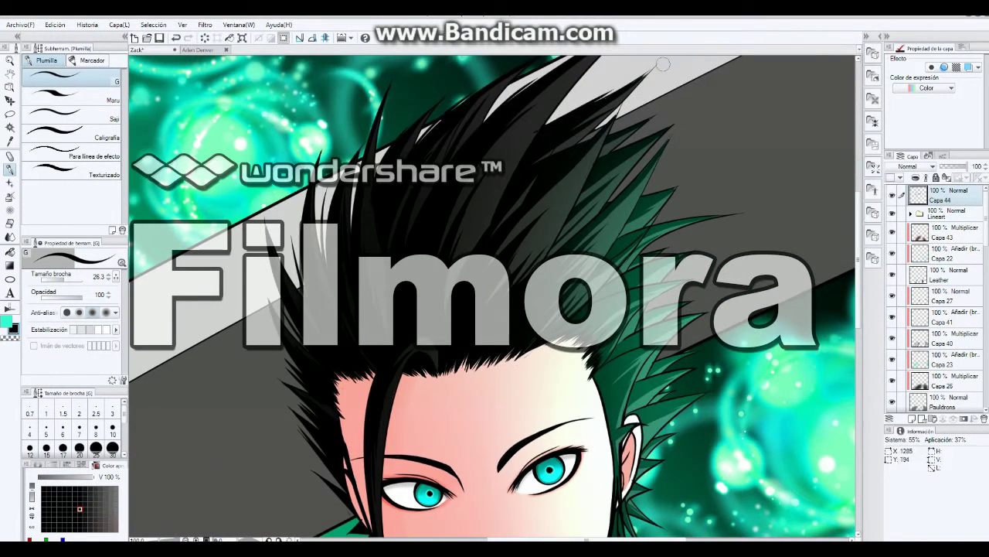
{"action": "scroll", "coordinate": [537, 228], "scroll_direction": "down", "scroll_amount": 4}
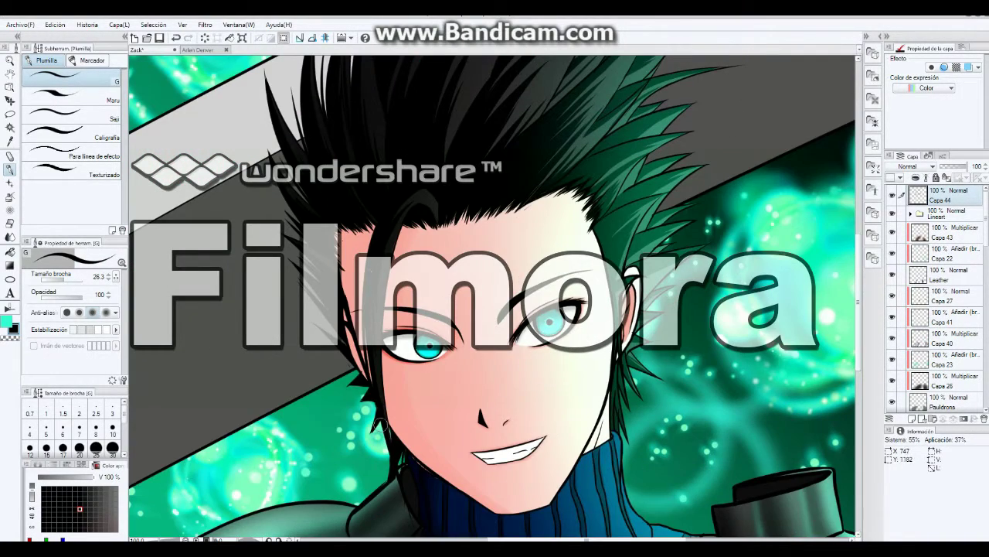
{"action": "scroll", "coordinate": [628, 397], "scroll_direction": "down", "scroll_amount": 3}
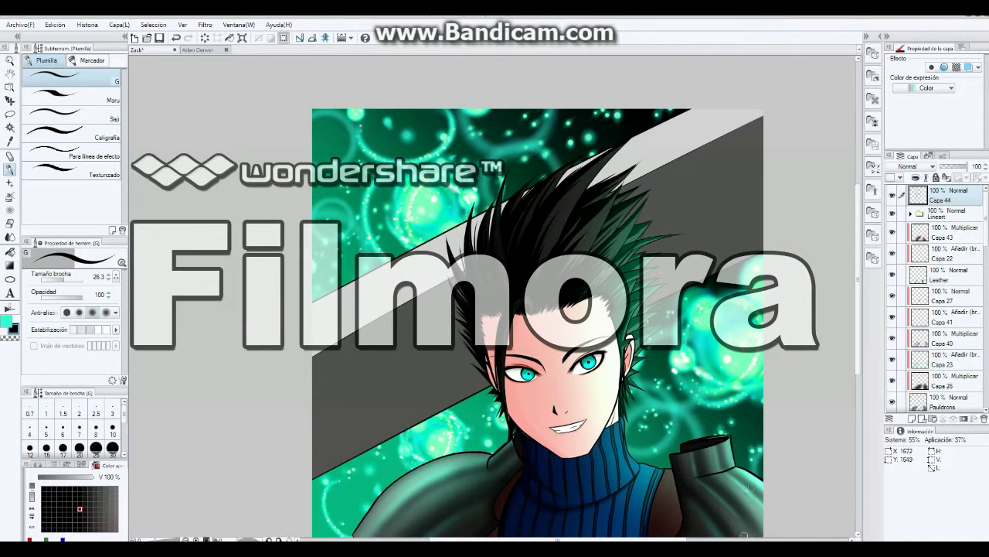
{"action": "left_click_drag", "start_coordinate": [763, 464], "coordinate": [693, 421]}
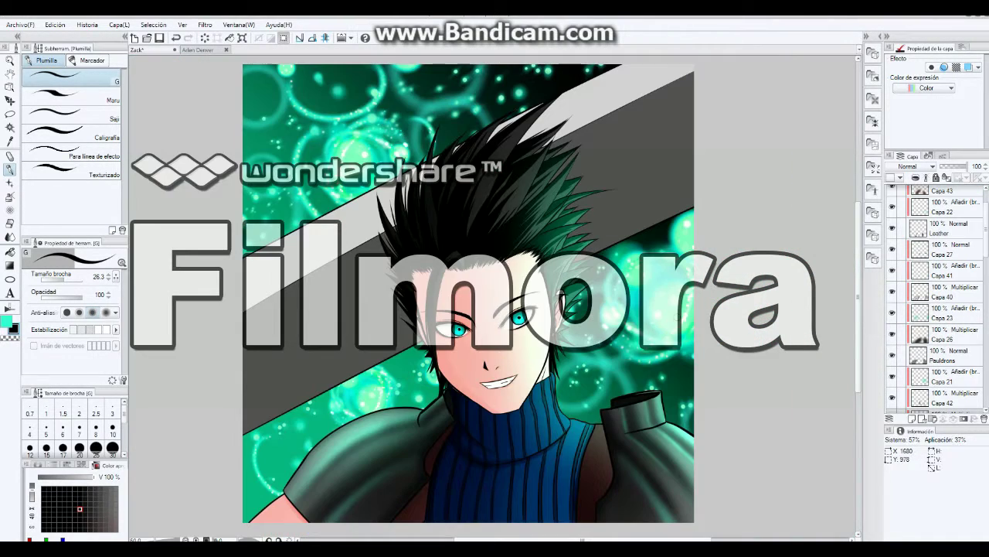
Shade the Buster sword 1 blade in black on a new clipped Multiply layer with the soft airbrush at size 2000
{"action": "scroll", "coordinate": [936, 301], "scroll_direction": "down", "scroll_amount": 10}
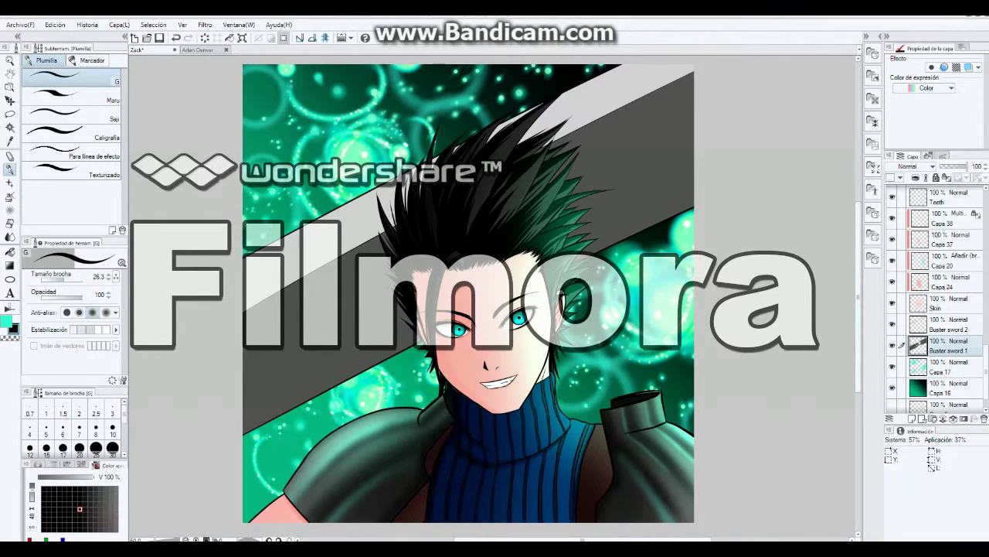
{"action": "key", "text": "u"}
{"action": "key", "text": "b"}
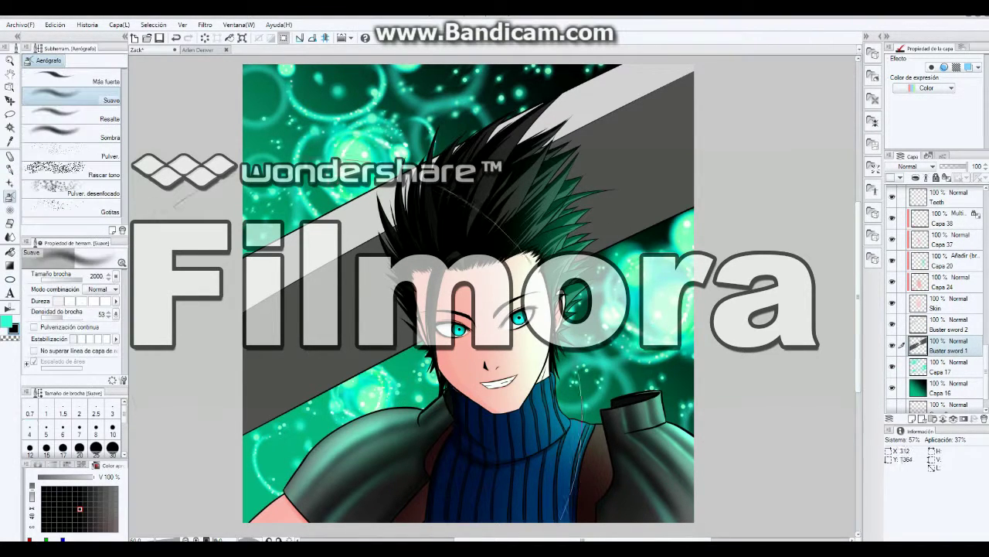
{"action": "key", "text": "ctrl+shift+n"}
{"action": "key", "text": "ctrl+shift+n"}
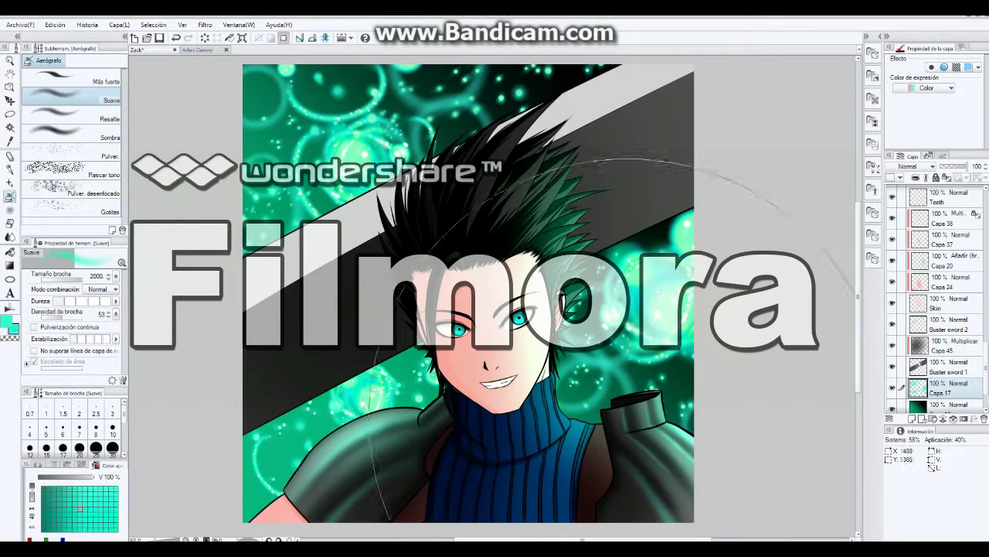
Airbrush a faint mint-green glow over the dark part of the sword on a clipped Add (Glow) layer
{"action": "left_click", "coordinate": [912, 166]}
{"action": "left_click", "coordinate": [908, 255]}
{"action": "mouse_move", "coordinate": [618, 193]}
{"action": "left_mouse_down"}
{"action": "mouse_move", "coordinate": [541, 270]}
{"action": "mouse_move", "coordinate": [473, 366]}
{"action": "left_mouse_up"}
{"action": "key", "text": "ctrl+z"}
{"action": "key", "text": "ctrl+z"}
Add a clipped Add (Glow) layer above Buster sword 2 and tint the light blade edge with mint green
{"action": "left_click", "coordinate": [943, 323]}
{"action": "key", "text": "ctrl+shift+n"}
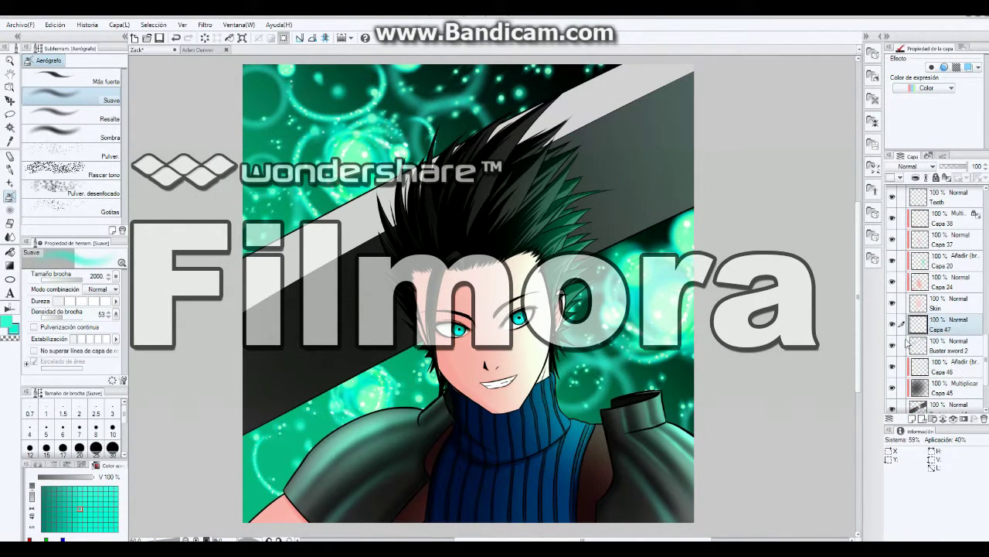
{"action": "left_click", "coordinate": [912, 166]}
{"action": "left_click", "coordinate": [908, 255]}
Darken the lower end of the light blade edge in black on a new clipped Multiply layer above Buster sword 2
{"action": "left_click", "coordinate": [80, 526]}
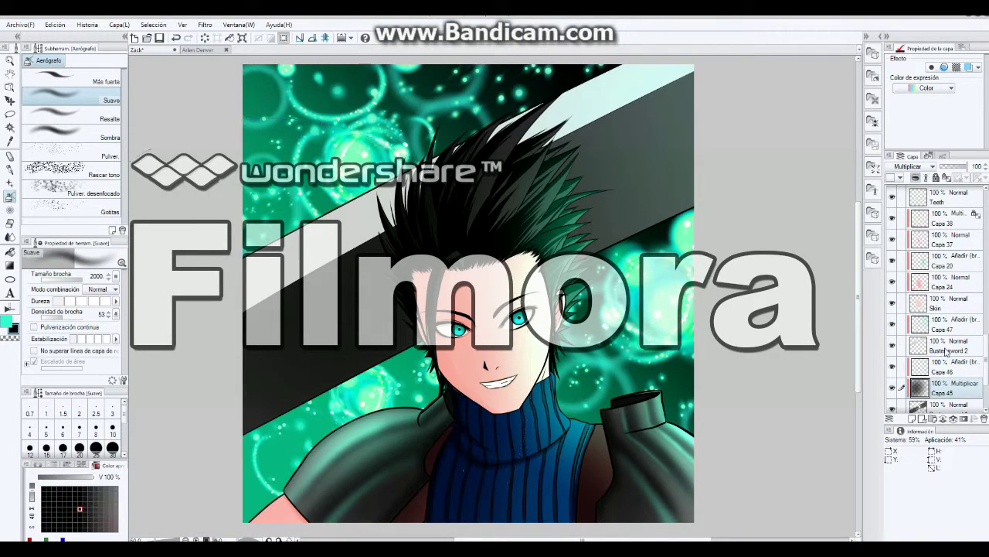
{"action": "key", "text": "ctrl+shift+n"}
{"action": "left_click", "coordinate": [912, 166]}
{"action": "left_click", "coordinate": [909, 232]}
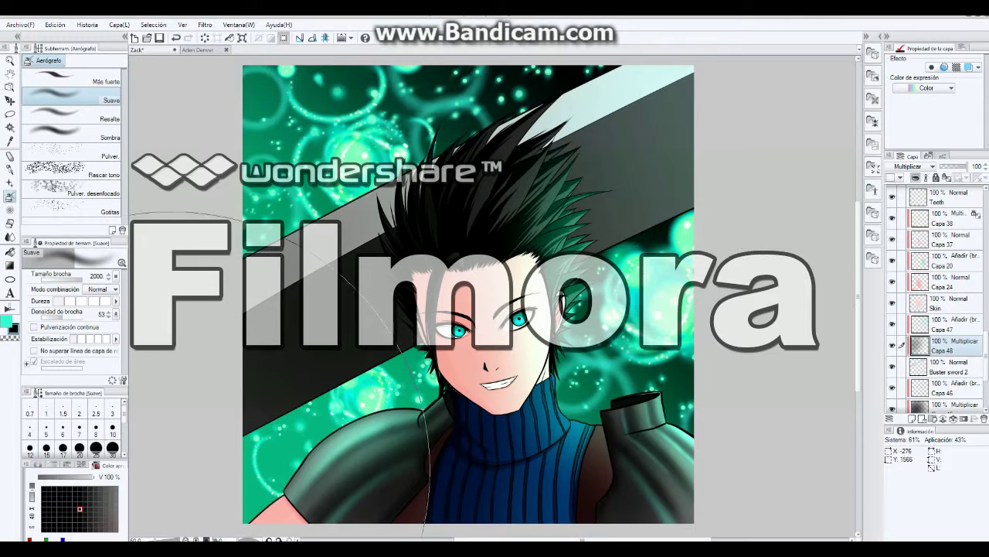
Set the airbrush density to 51 and paint dark streaks along the sword on a new Multiply layer above Capa 46
{"action": "left_click_drag", "start_coordinate": [62, 317], "coordinate": [59, 317]}
{"action": "key", "text": "ctrl+shift+n"}
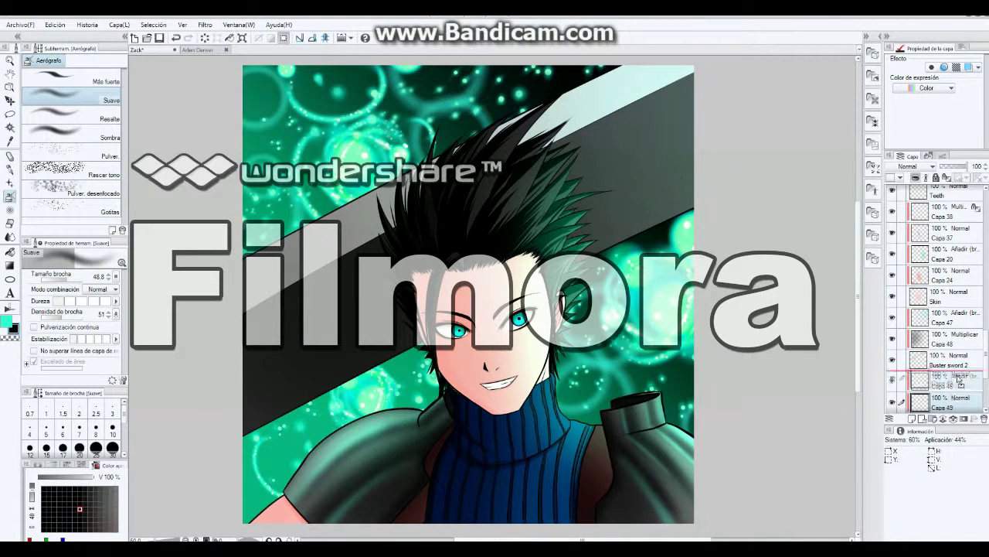
{"action": "left_click_drag", "start_coordinate": [595, 244], "coordinate": [704, 155]}
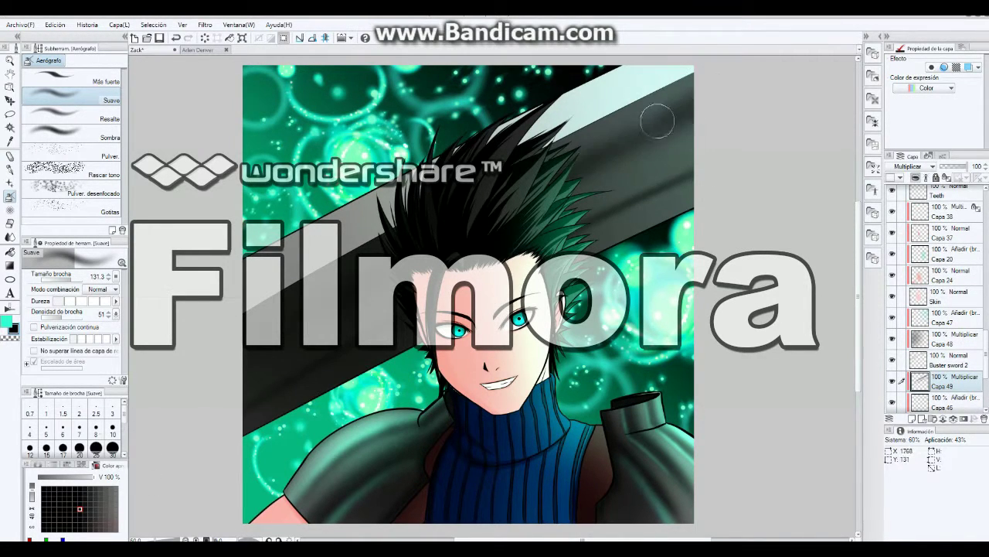
Add a clipped Multiply layer above Capa 47 and pick black for the airbrush at size 131.3
{"action": "left_click", "coordinate": [943, 318]}
{"action": "key", "text": "ctrl+shift+n"}
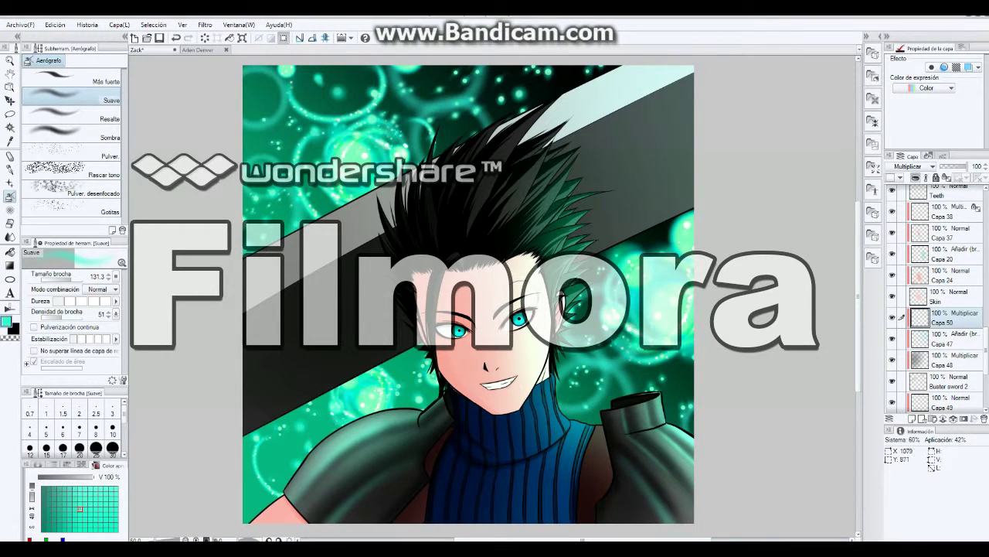
{"action": "left_click", "coordinate": [479, 386], "text": "alt"}
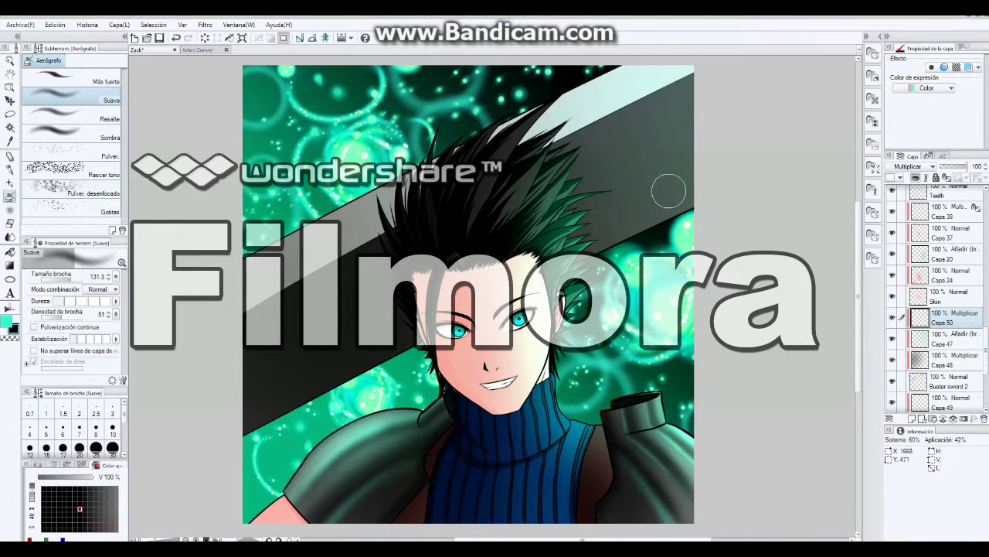
Select Capa 49 and airbrush long black shadow bands along the dark part of the sword
{"action": "scroll", "coordinate": [940, 310], "scroll_direction": "down", "scroll_amount": 2}
{"action": "left_click", "coordinate": [947, 344]}
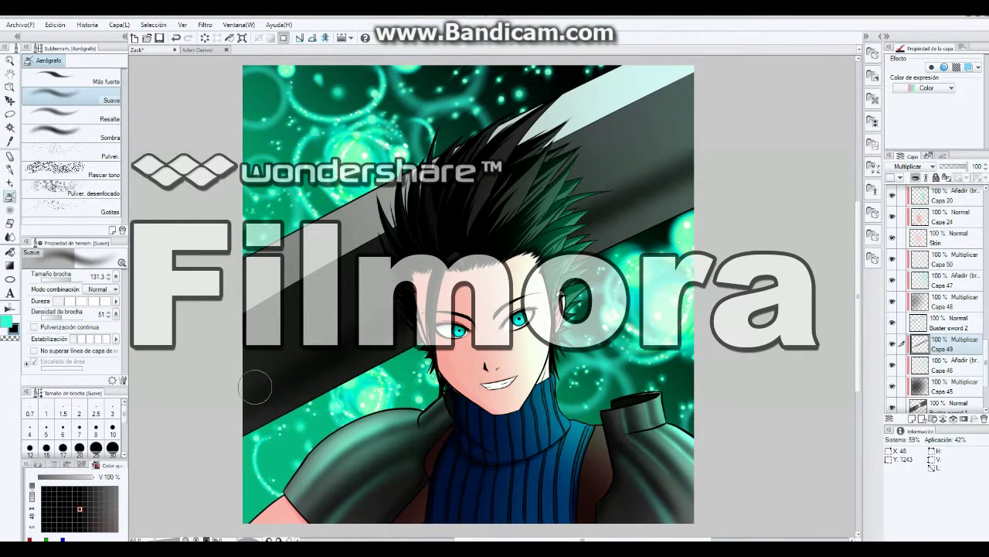
{"action": "key", "text": "bracketleft"}
{"action": "key", "text": "bracketleft"}
{"action": "left_click_drag", "start_coordinate": [576, 174], "coordinate": [762, 131]}
Airbrush mint-green light streaks along the dark blade on a new Add (Glow) layer at size 148.6
{"action": "key", "text": "ctrl+shift+n"}
{"action": "key", "text": "bracketright"}
{"action": "key", "text": "bracketright"}
{"action": "mouse_move", "coordinate": [633, 116]}
{"action": "left_mouse_down"}
{"action": "mouse_move", "coordinate": [608, 232]}
{"action": "mouse_move", "coordinate": [691, 185]}
{"action": "left_mouse_up"}
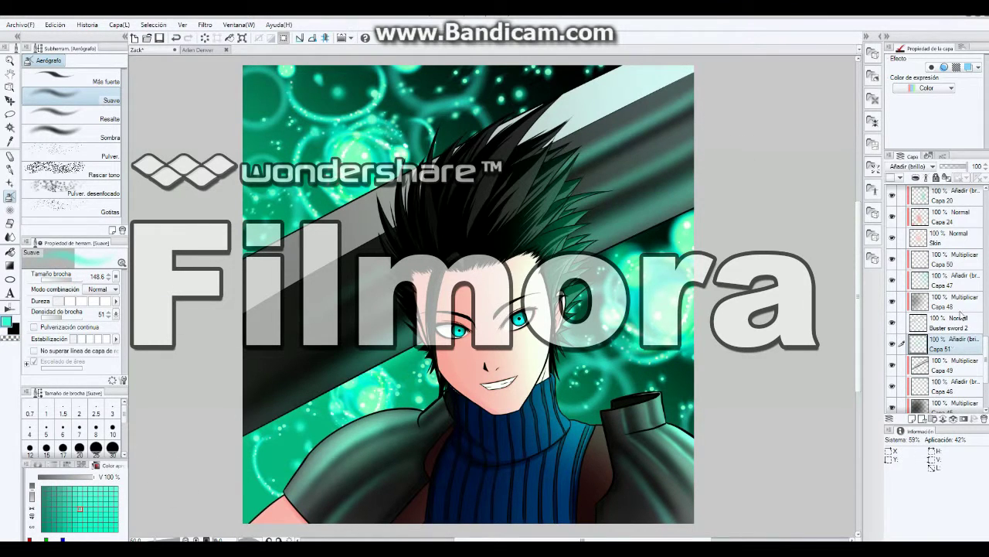
Lower Capa 49's opacity to 75% and deepen the black sword shading on Capa 45 with the airbrush at size 2000
{"action": "left_click", "coordinate": [951, 360]}
{"action": "left_click", "coordinate": [951, 402]}
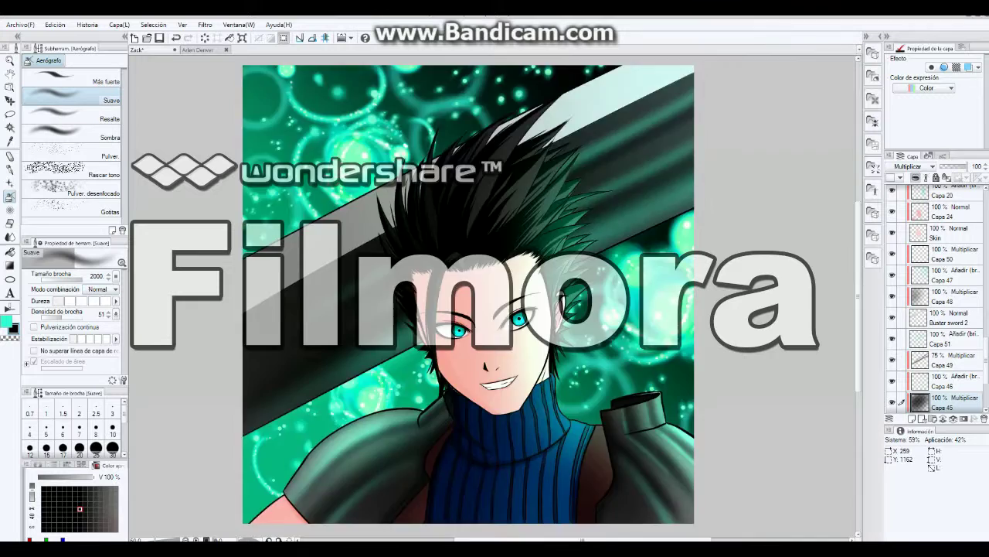
{"action": "left_click_drag", "start_coordinate": [495, 479], "coordinate": [603, 503]}
{"action": "scroll", "coordinate": [935, 348], "scroll_direction": "down", "scroll_amount": 3}
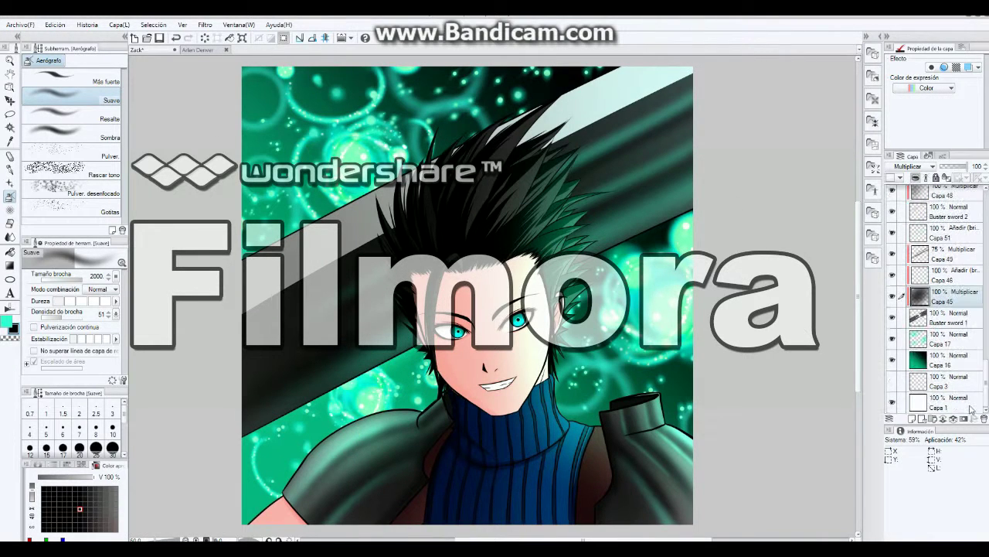
Switch Capa 50 to Add (Glow) and refine thin mint-green highlights on the light blade edge with the airbrush at size 18.1 and the soft eraser
{"action": "scroll", "coordinate": [935, 309], "scroll_direction": "up", "scroll_amount": 5}
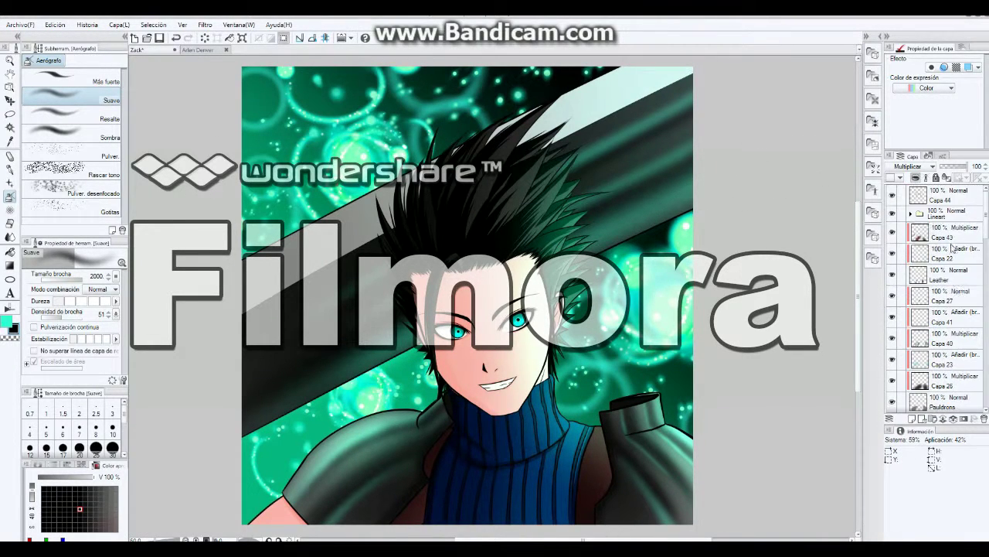
{"action": "left_click", "coordinate": [947, 195]}
{"action": "scroll", "coordinate": [935, 309], "scroll_direction": "down", "scroll_amount": 3}
{"action": "left_click", "coordinate": [947, 259]}
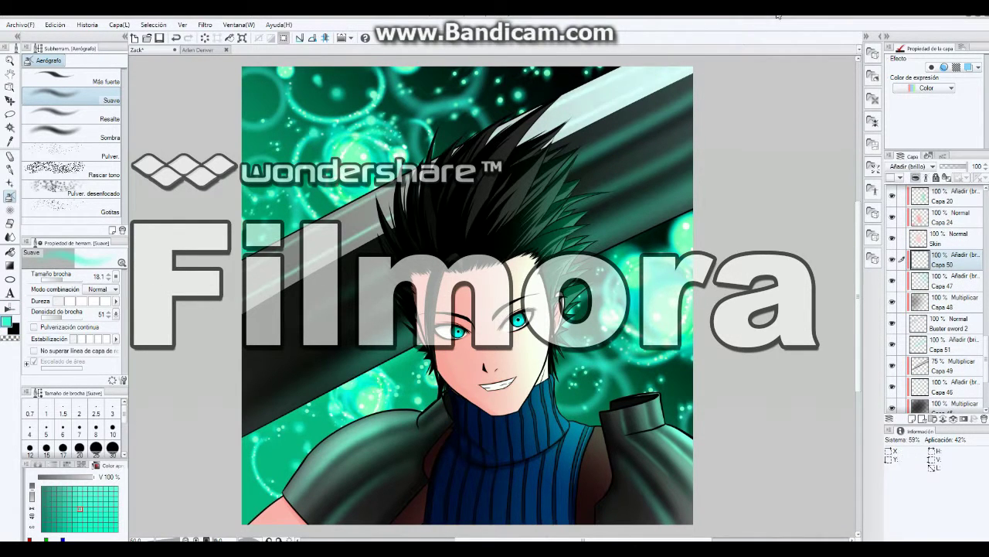
{"action": "left_click_drag", "start_coordinate": [101, 276], "coordinate": [86, 276]}
{"action": "key", "text": "e"}
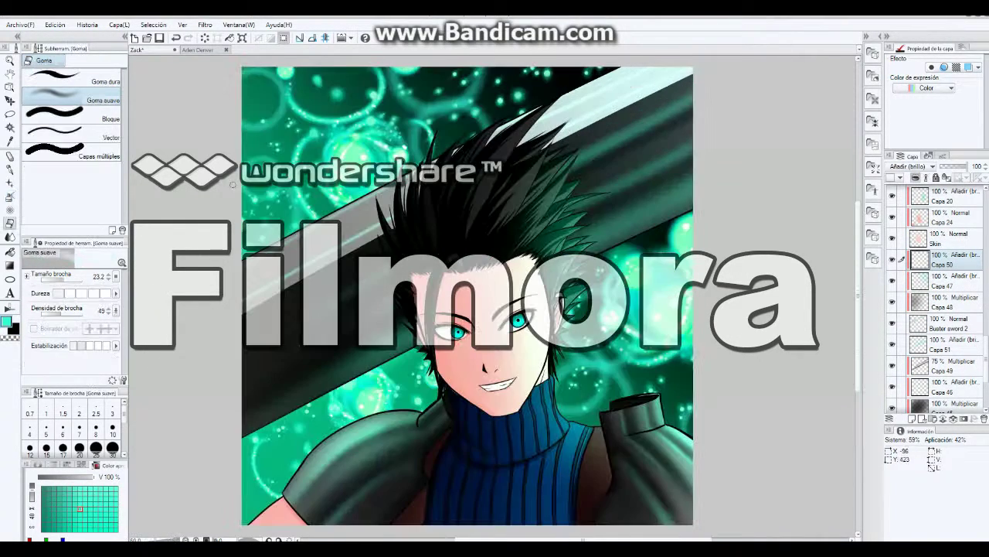
Balance the sword shading by setting the opacity of Capa 45 to 79%, Capa 49 to 55% and Capa 51 to 68%
{"action": "scroll", "coordinate": [936, 310], "scroll_direction": "down", "scroll_amount": 1}
{"action": "left_click", "coordinate": [947, 342]}
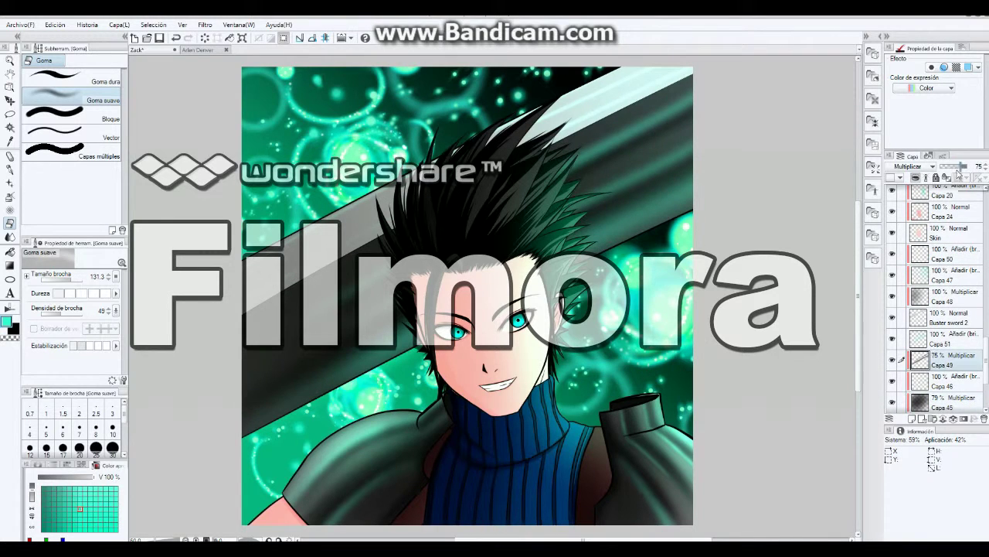
{"action": "left_click", "coordinate": [957, 166]}
{"action": "key", "text": "ctrl+minus"}
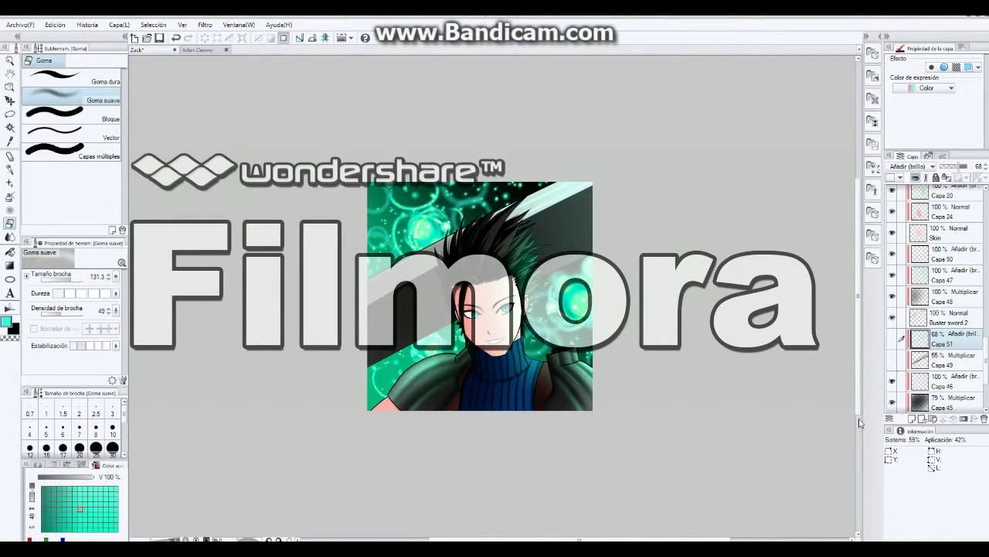
Add a layer above Capa 44 and scatter glowing green particles across the picture with the Photoeffect2 brush at size 580
{"action": "left_click", "coordinate": [946, 380]}
{"action": "scroll", "coordinate": [936, 289], "scroll_direction": "down", "scroll_amount": 1}
{"action": "left_click", "coordinate": [946, 195]}
{"action": "key", "text": "b"}
{"action": "mouse_move", "coordinate": [570, 399]}
{"action": "left_mouse_down"}
{"action": "mouse_move", "coordinate": [394, 355]}
{"action": "mouse_move", "coordinate": [641, 240]}
{"action": "mouse_move", "coordinate": [526, 290]}
{"action": "mouse_move", "coordinate": [533, 325]}
{"action": "mouse_move", "coordinate": [472, 270]}
{"action": "mouse_move", "coordinate": [475, 360]}
{"action": "left_mouse_up"}
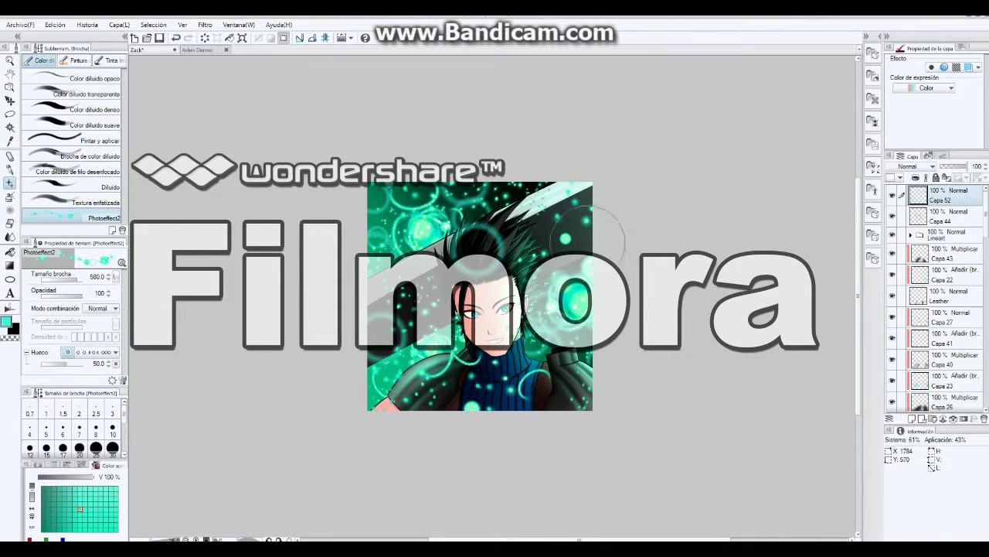
Add soft black shadows around the pauldrons and sweater on Capa 44 with the airbrush at size 62.5, and clean up with the hard eraser
{"action": "scroll", "coordinate": [568, 413], "scroll_direction": "up", "scroll_amount": 1}
{"action": "scroll", "coordinate": [491, 207], "scroll_direction": "up", "scroll_amount": 1}
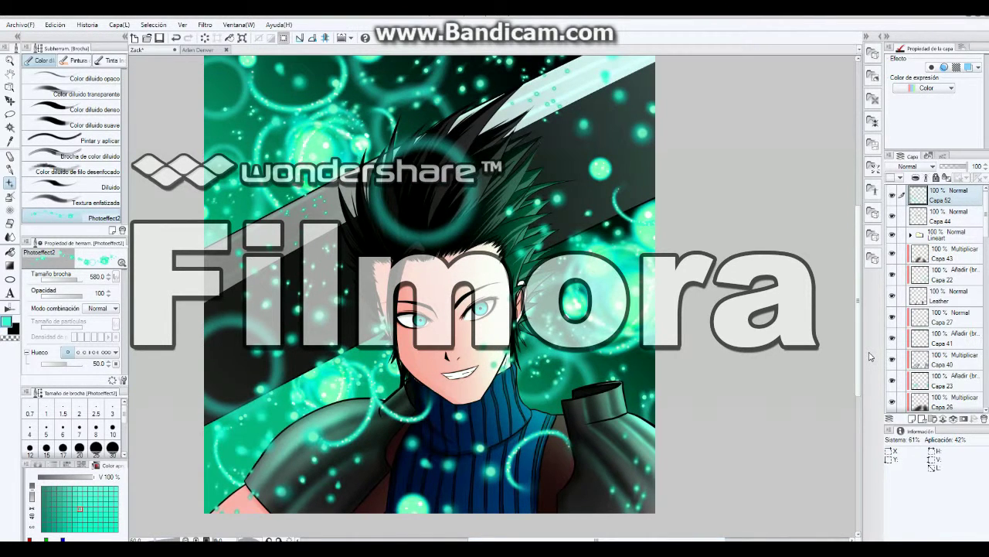
{"action": "left_click", "coordinate": [10, 196]}
{"action": "key", "text": "alt+bracketleft"}
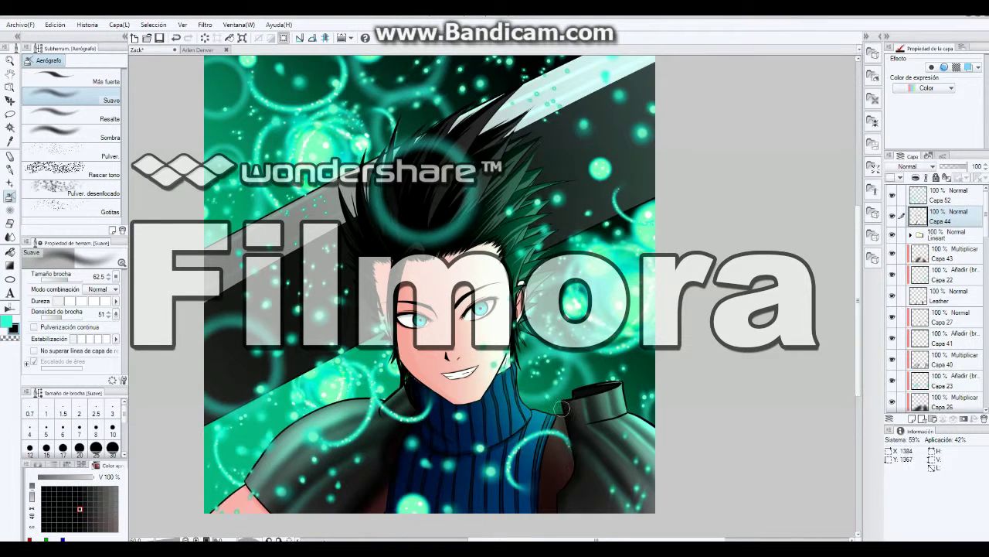
{"action": "key", "text": "p"}
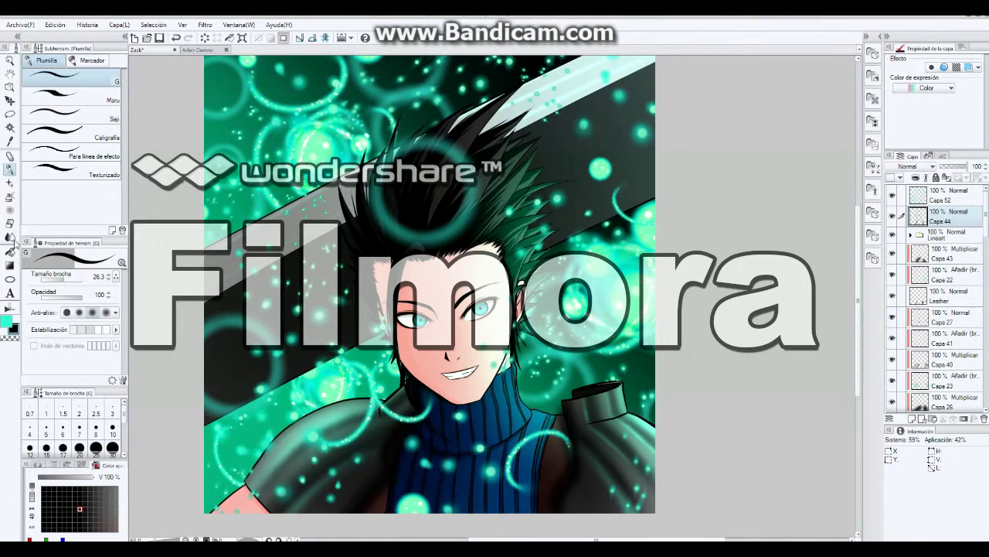
{"action": "key", "text": "e"}
{"action": "left_click_drag", "start_coordinate": [957, 170], "coordinate": [963, 167]}
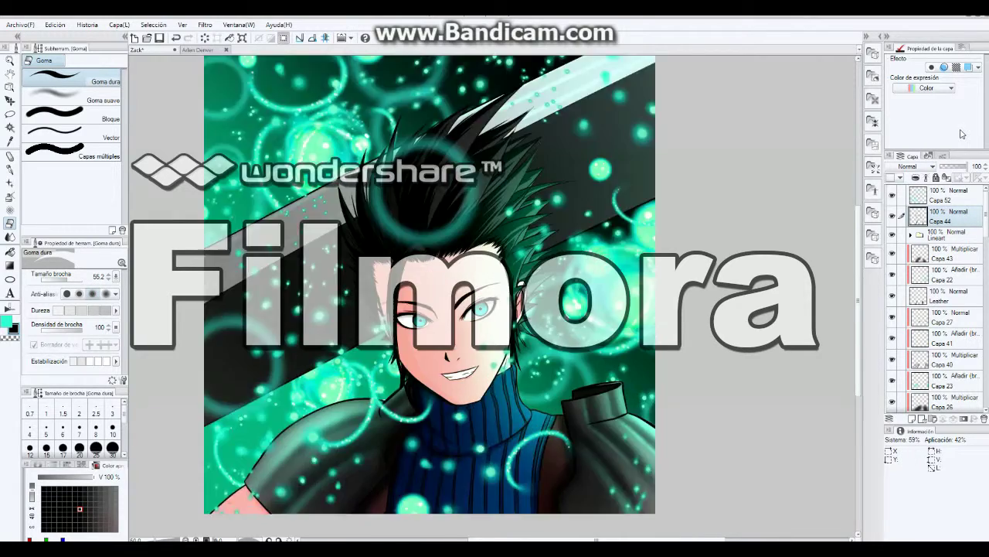
Select the sweater's Multiply layer Capa 25 and deepen its dark blue shading with the soft airbrush at size 275.9
{"action": "scroll", "coordinate": [563, 407], "scroll_direction": "up", "scroll_amount": 2}
{"action": "scroll", "coordinate": [940, 301], "scroll_direction": "down", "scroll_amount": 5}
{"action": "left_click", "coordinate": [962, 296]}
{"action": "key", "text": "b"}
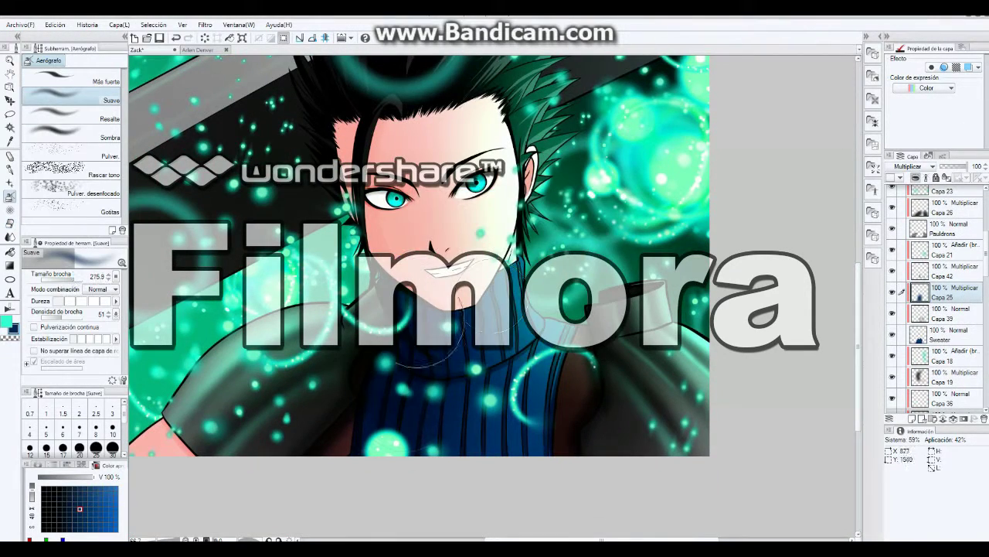
{"action": "key", "text": "ctrl+minus"}
{"action": "key", "text": "ctrl+minus"}
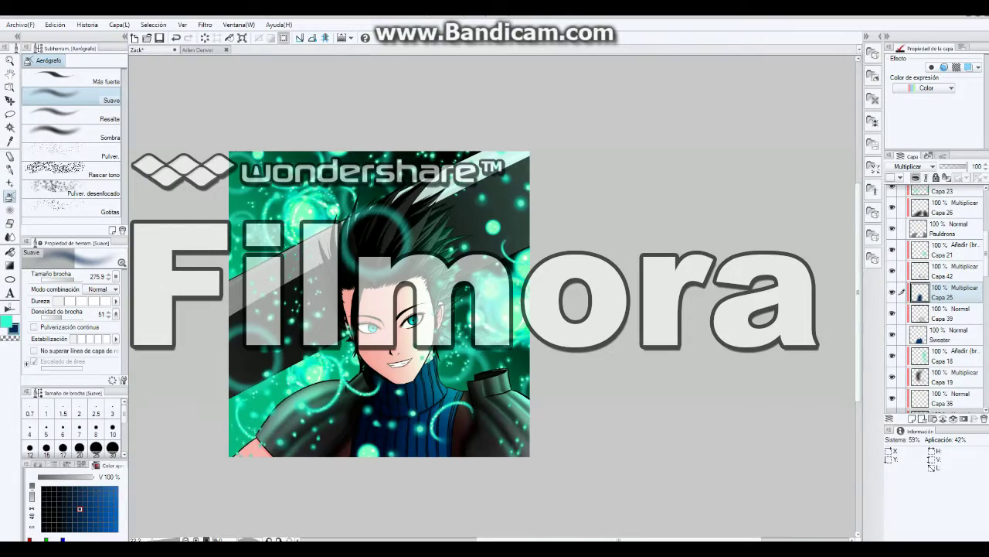
{"action": "key", "text": "ctrl+plus"}
Import the watermark image as a new layer, position it over the figure and lower its opacity to 15%
{"action": "left_click", "coordinate": [20, 24]}
{"action": "left_click", "coordinate": [221, 150]}
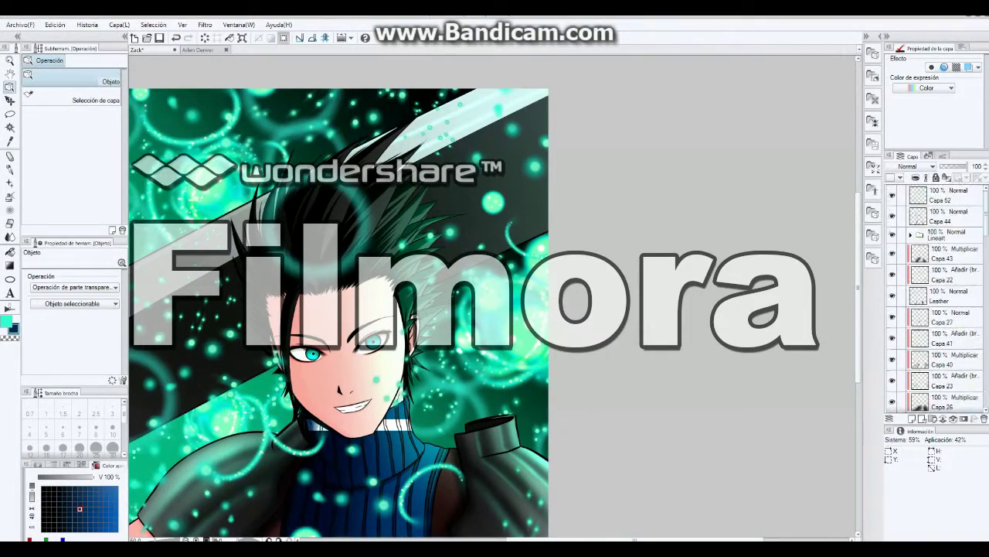
{"action": "left_click", "coordinate": [20, 24]}
{"action": "left_click", "coordinate": [221, 150]}
{"action": "key", "text": "ctrl+minus"}
{"action": "left_click_drag", "start_coordinate": [537, 490], "coordinate": [545, 506]}
{"action": "left_click_drag", "start_coordinate": [983, 166], "coordinate": [958, 166]}
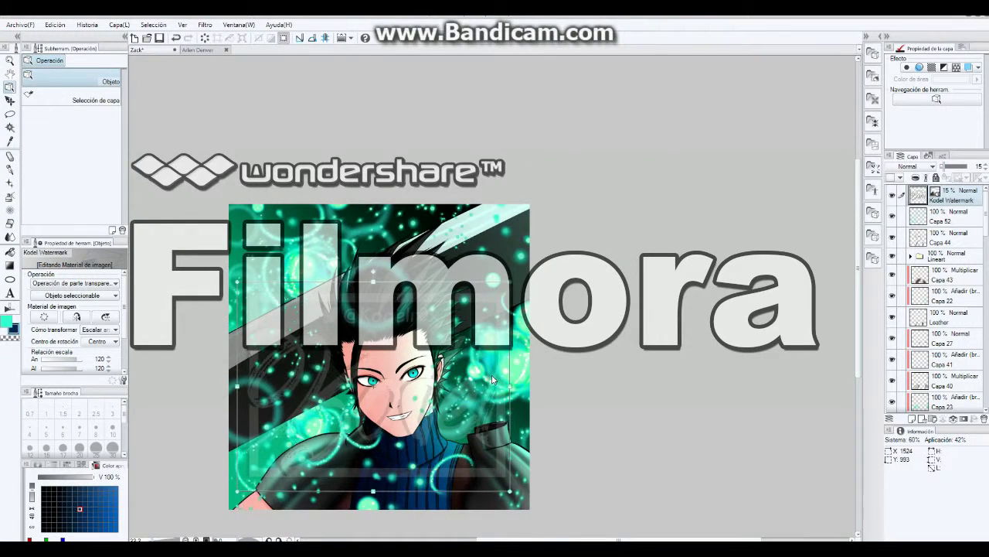
Handwrite a dedication and signature in mint green beside the head on a new top layer, using the G pen at size 26.3
{"action": "key", "text": "ctrl+plus"}
{"action": "key", "text": "p"}
{"action": "key", "text": "ctrl+shift+n"}
{"action": "left_click", "coordinate": [7, 320]}
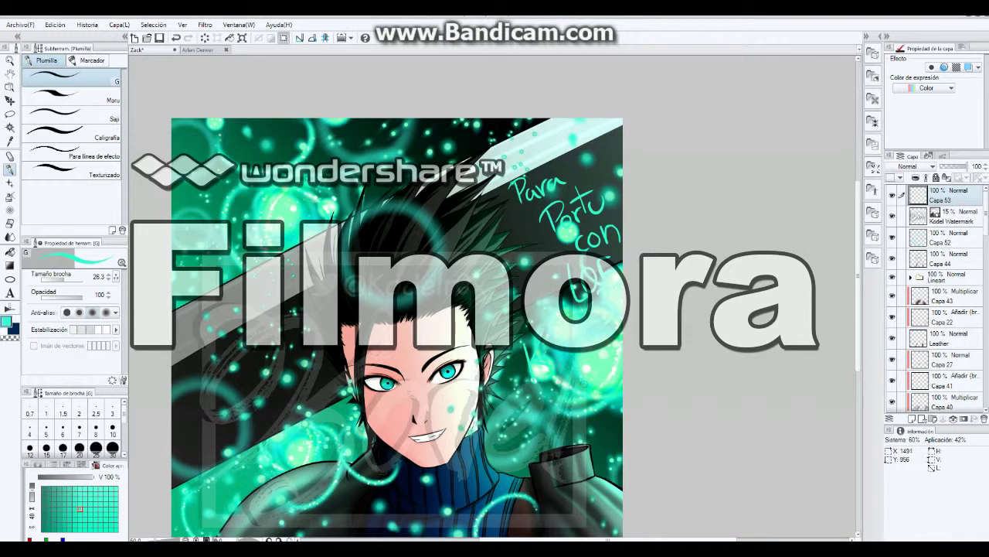
{"action": "left_click_drag", "start_coordinate": [533, 363], "coordinate": [611, 348]}
Recolor the lettering dark blue with a white border of thickness 2.0, and set the watermark's opacity to 13%
{"action": "left_click", "coordinate": [970, 79]}
{"action": "key", "text": "x"}
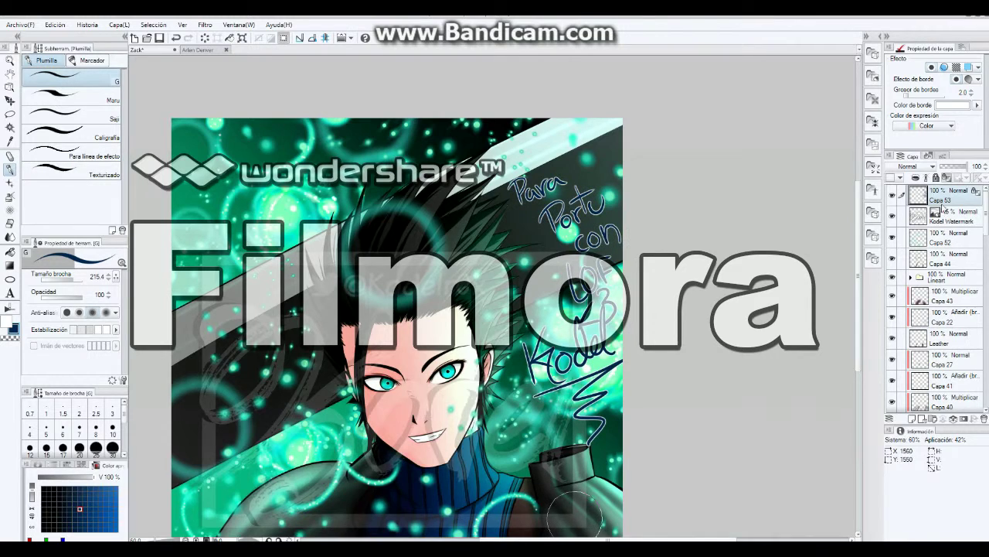
{"action": "left_click", "coordinate": [943, 207]}
{"action": "left_click", "coordinate": [944, 167]}
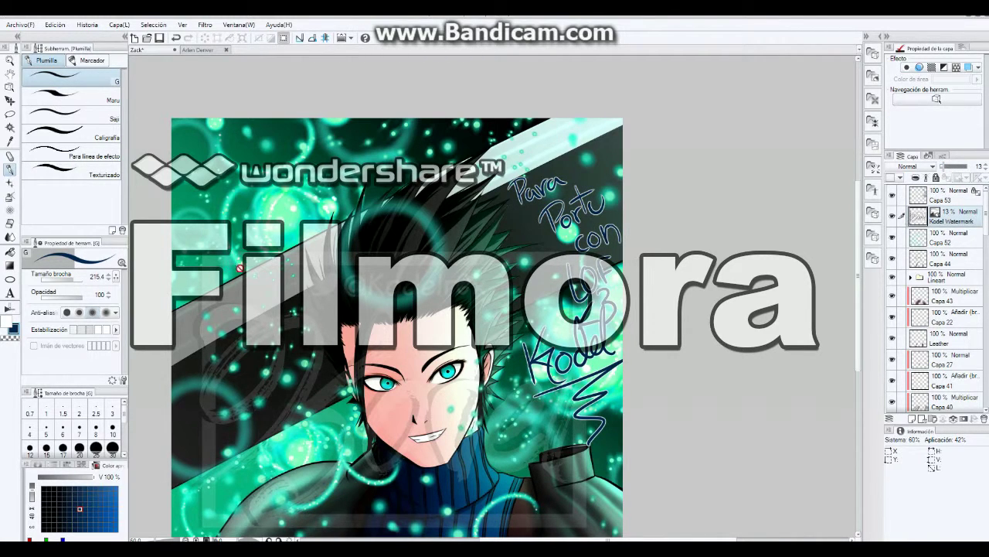